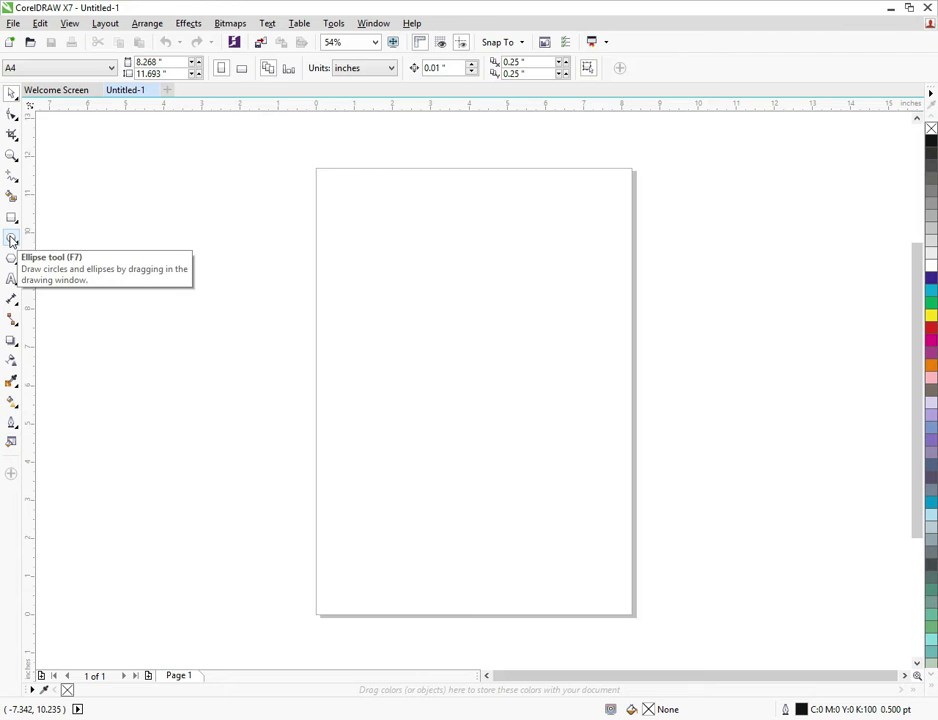
Draw a circle about 3.28 inches across and a straight vertical line about 4.19 inches long crossing its left half.
click(12, 240)
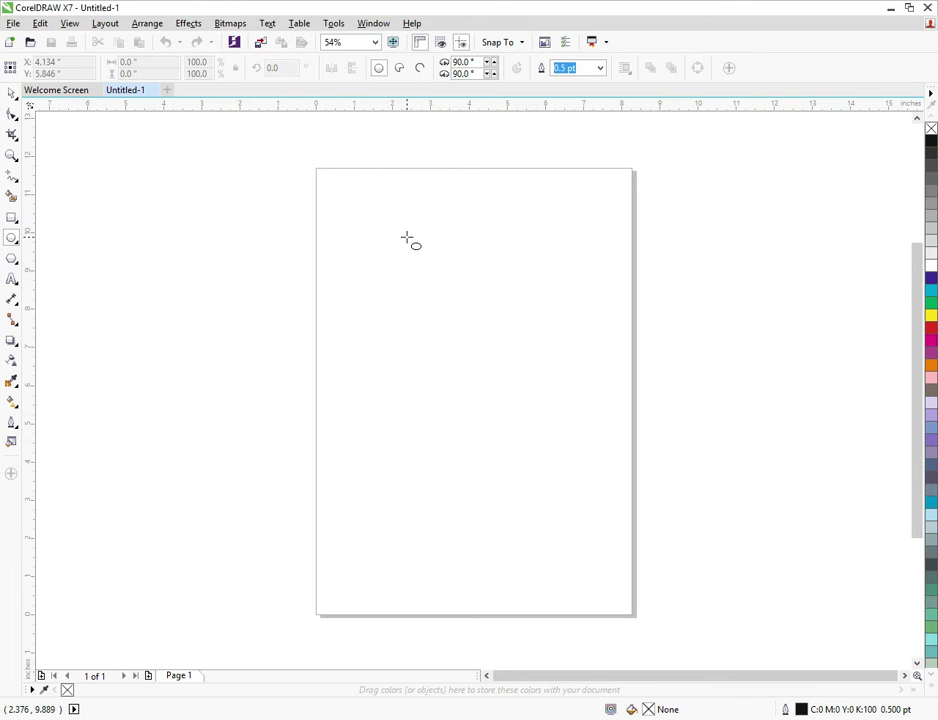
mouse_move(396, 240)
mouse_down()
mouse_move(557, 440)
mouse_move(465, 335)
mouse_move(496, 379)
mouse_move(471, 330)
mouse_move(503, 367)
mouse_up()
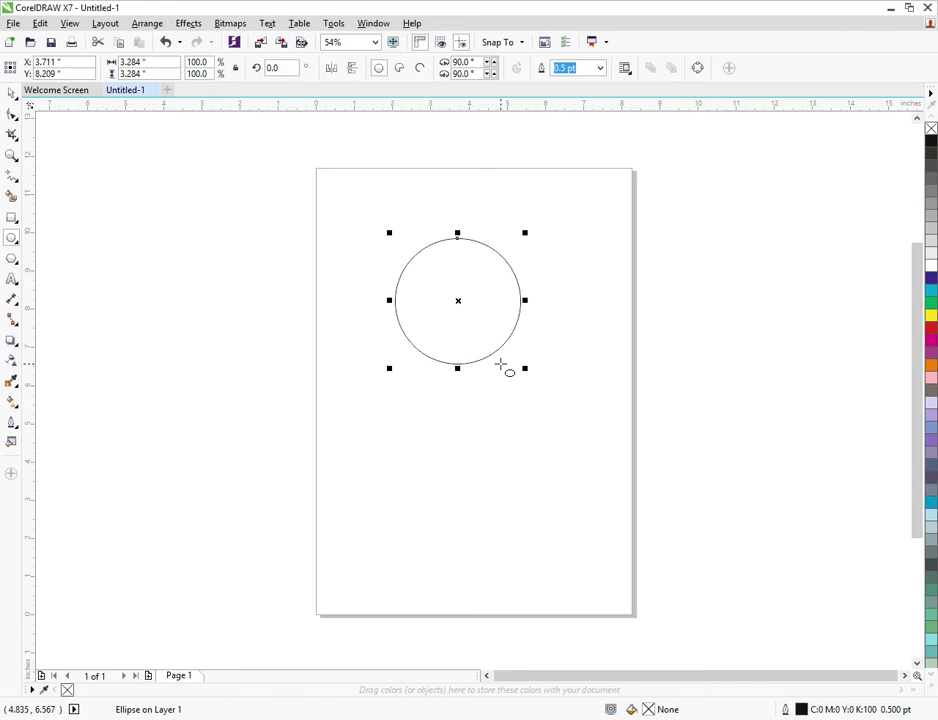
click(11, 178)
click(430, 223)
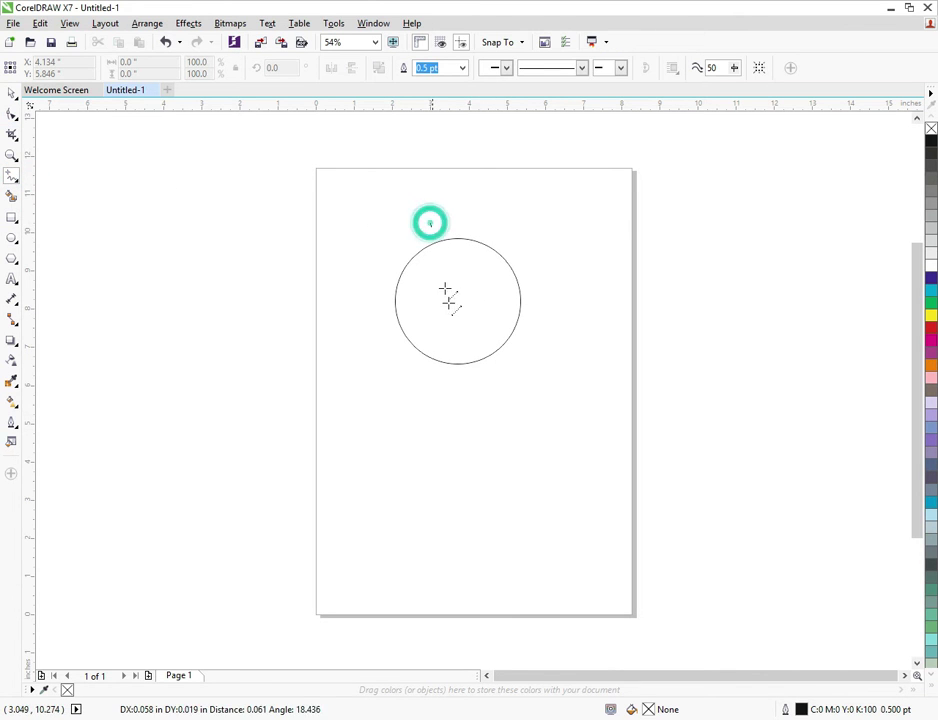
click(431, 382)
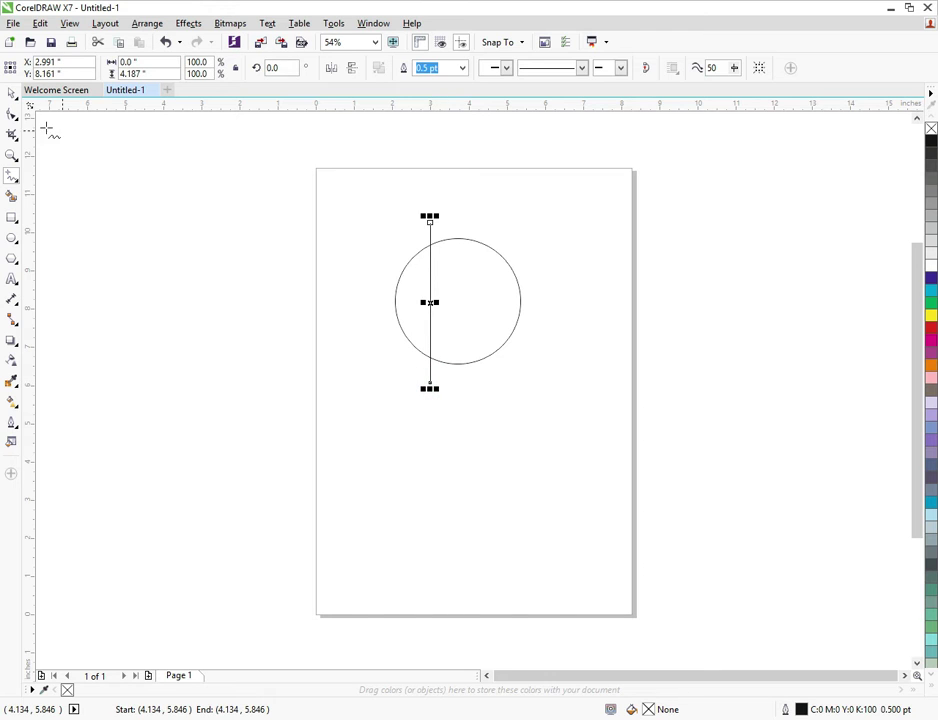
Convert the vertical line to a curve and bend it into an S shape extending past the circle at both ends.
click(10, 118)
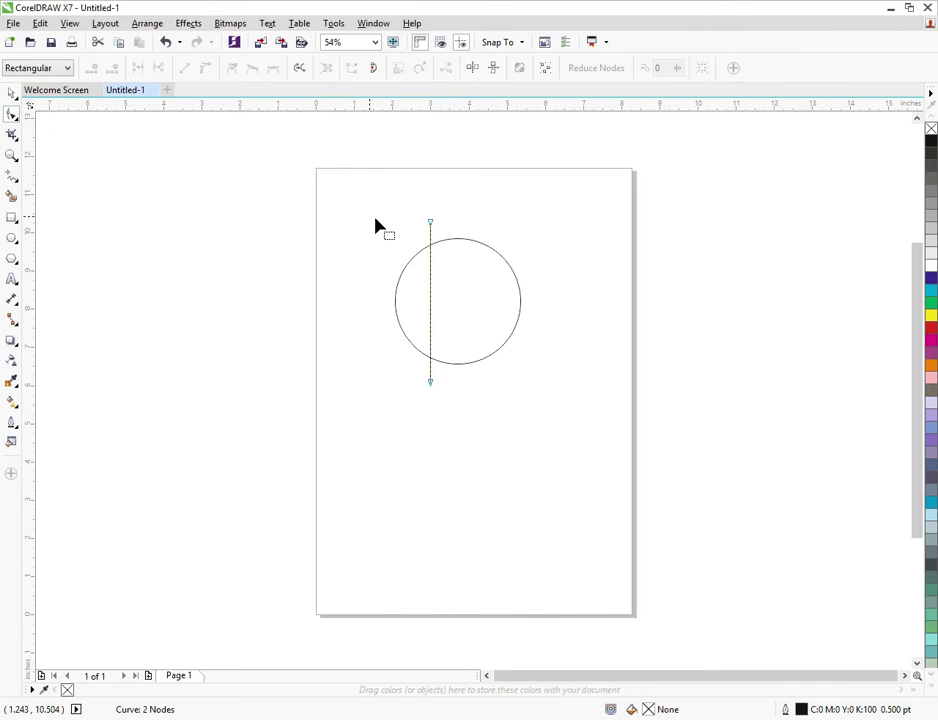
click(430, 236)
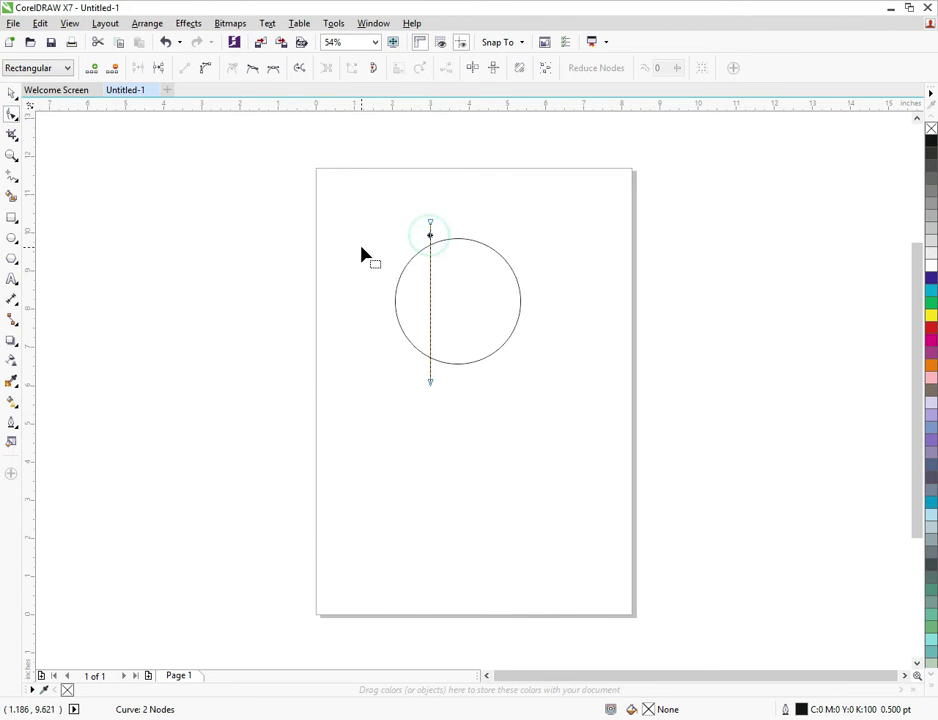
click(205, 68)
drag(431, 281, 420, 314)
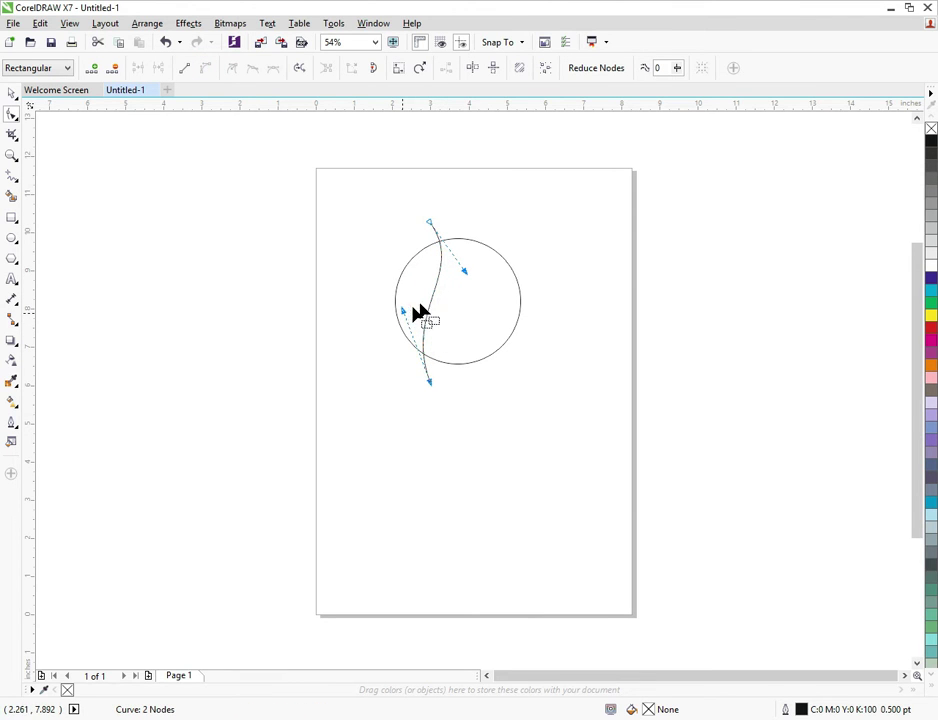
drag(466, 273, 473, 286)
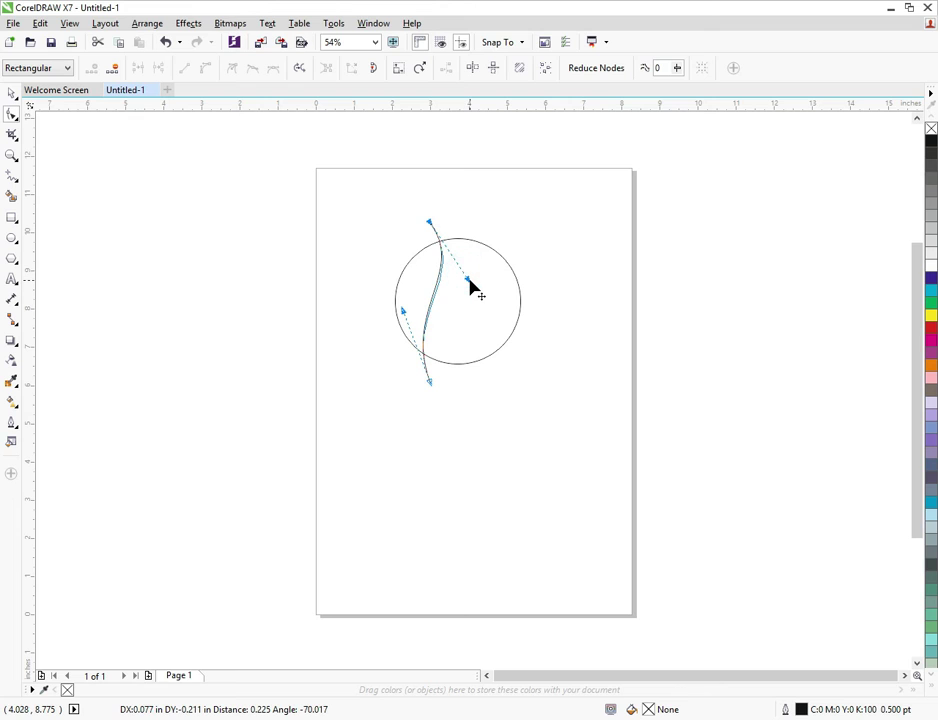
Duplicate the S-curve about 1.19 inches to the right and Trim the circle with both curves.
click(12, 93)
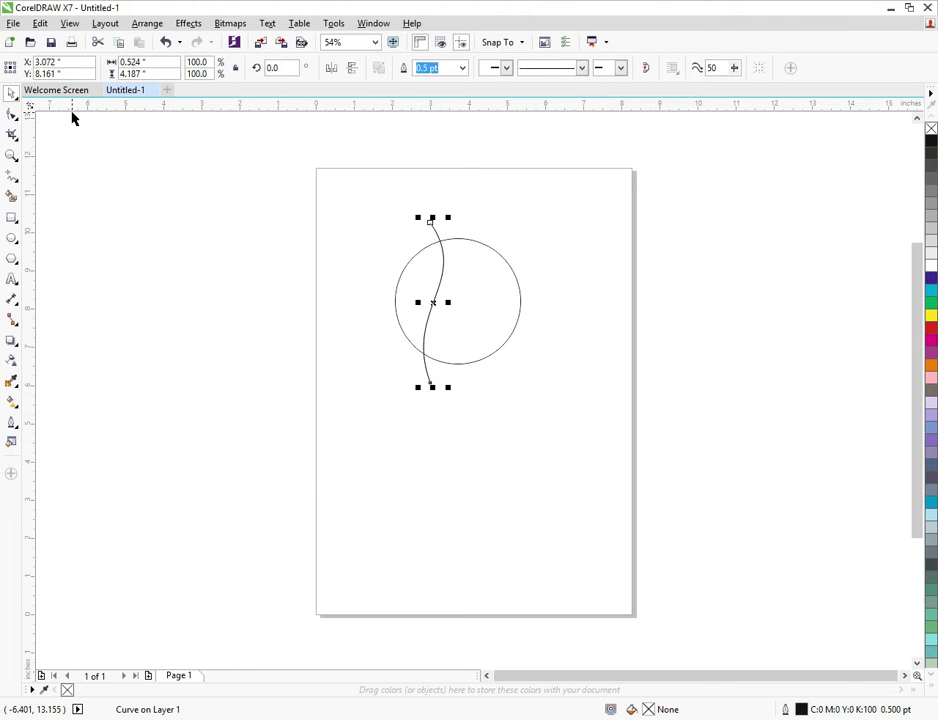
drag(432, 306, 477, 313)
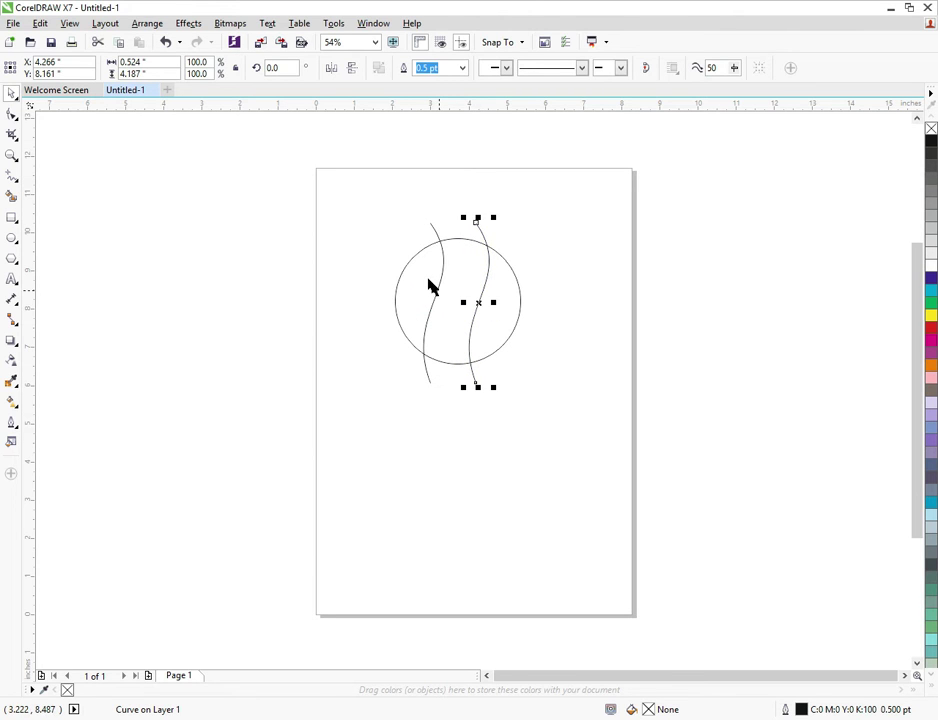
drag(322, 188, 613, 421)
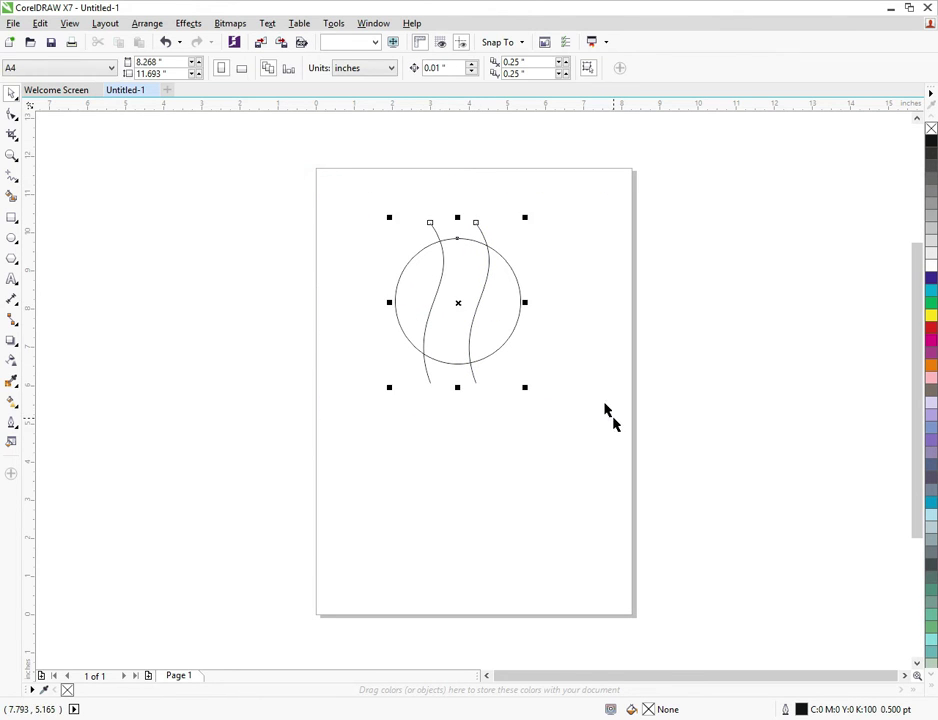
click(428, 70)
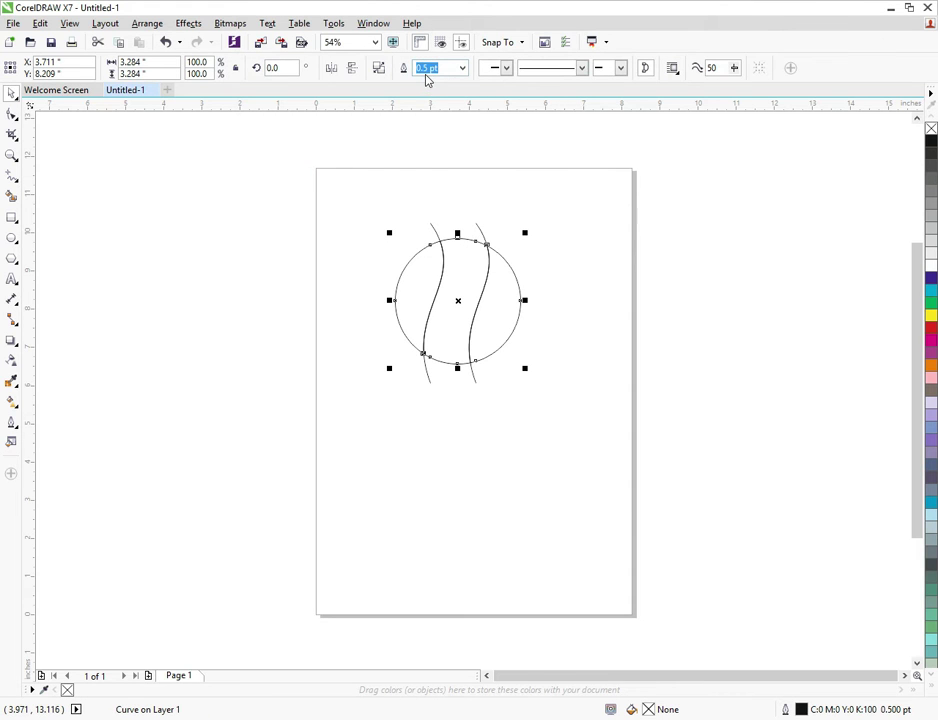
Delete the two S-curves that were used to cut the circle.
click(482, 228)
click(477, 228)
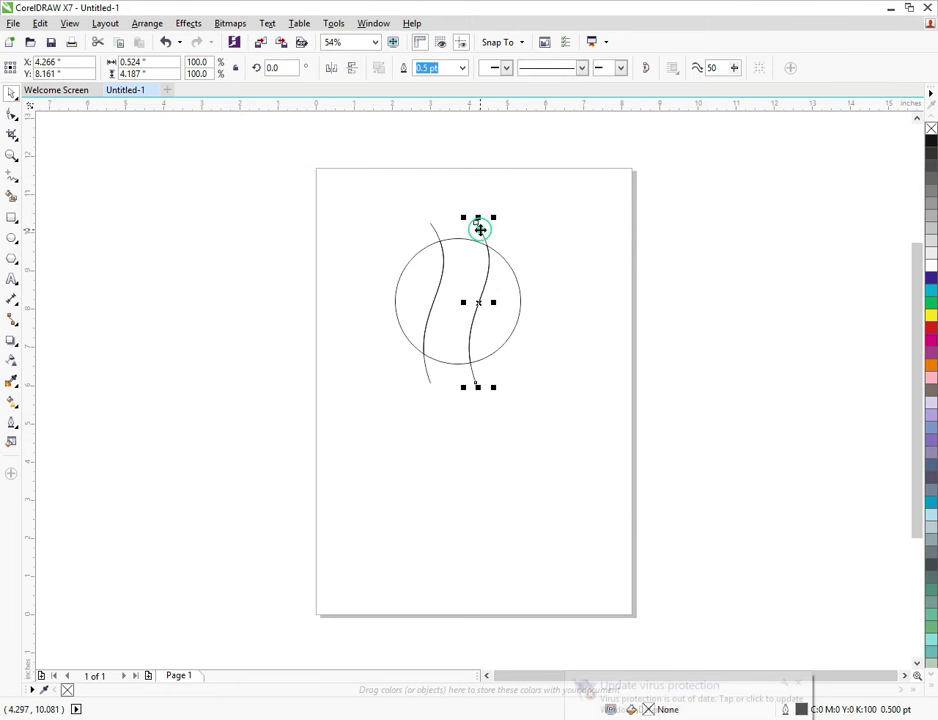
key(Delete)
click(436, 234)
key(Delete)
Break the trimmed circle apart into separate pieces and check each piece by selecting it.
mouse_move(316, 218)
mouse_down()
mouse_move(607, 421)
mouse_move(603, 397)
mouse_up()
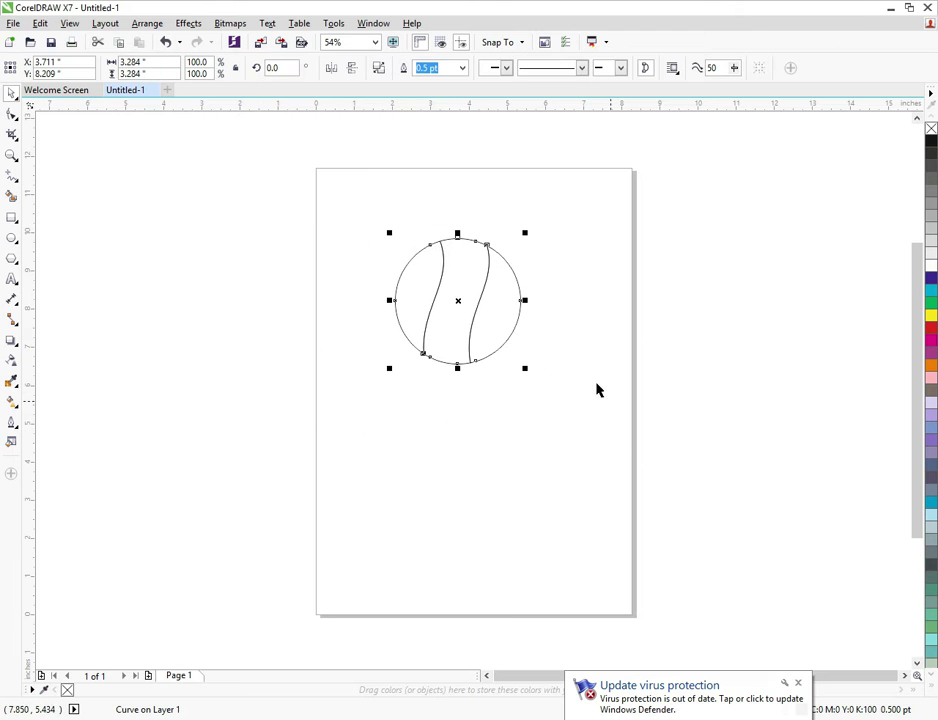
click(666, 336)
click(512, 300)
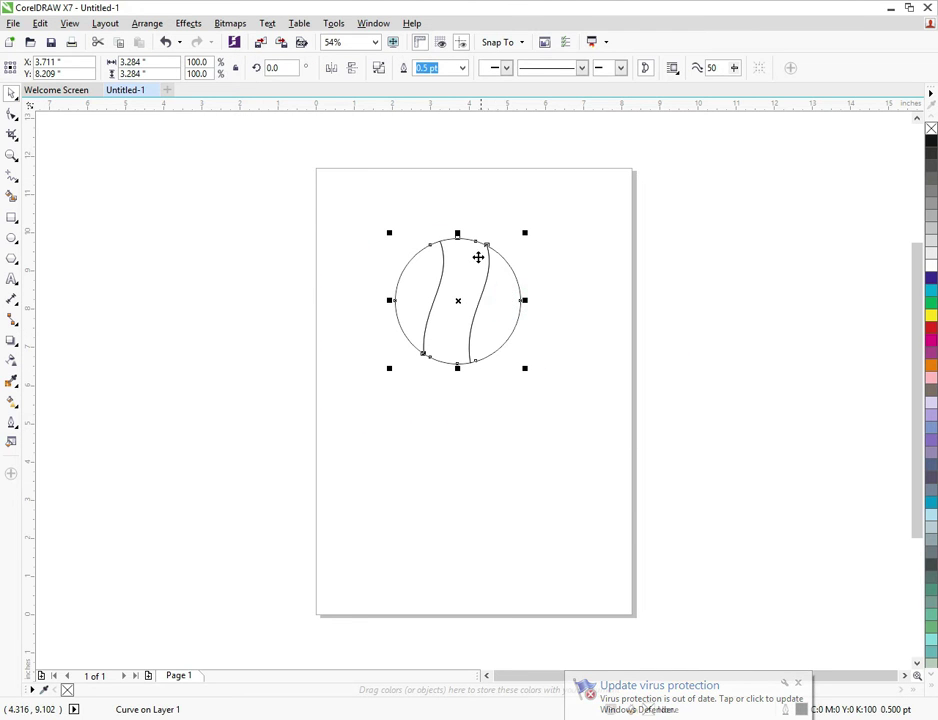
right_click(479, 261)
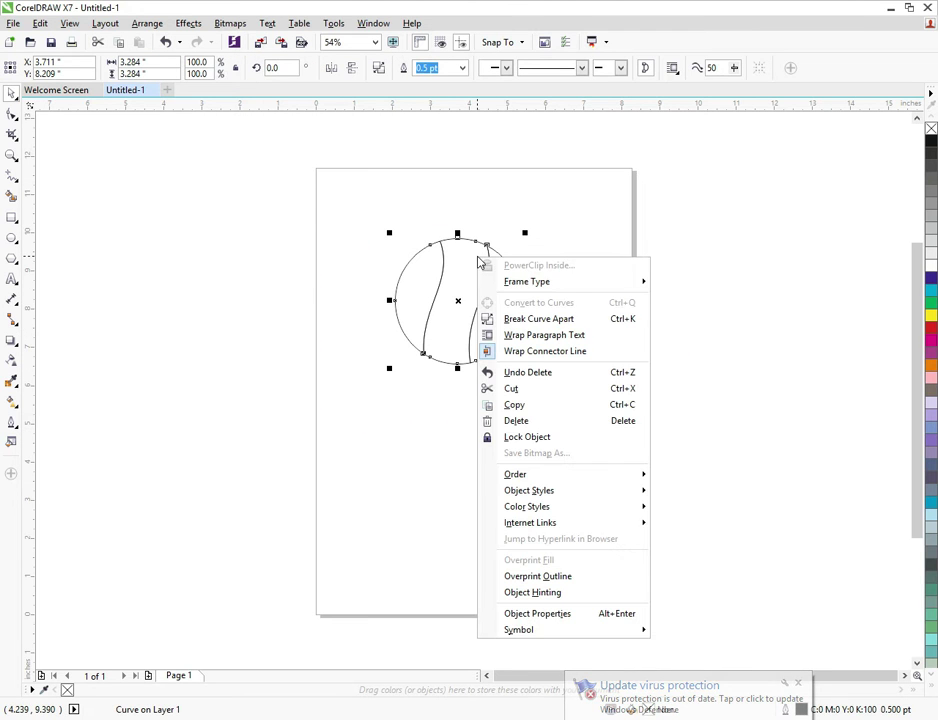
click(563, 319)
click(607, 285)
click(496, 285)
click(463, 287)
click(427, 285)
Fill the circle's right piece with blue and its left piece with red.
click(498, 306)
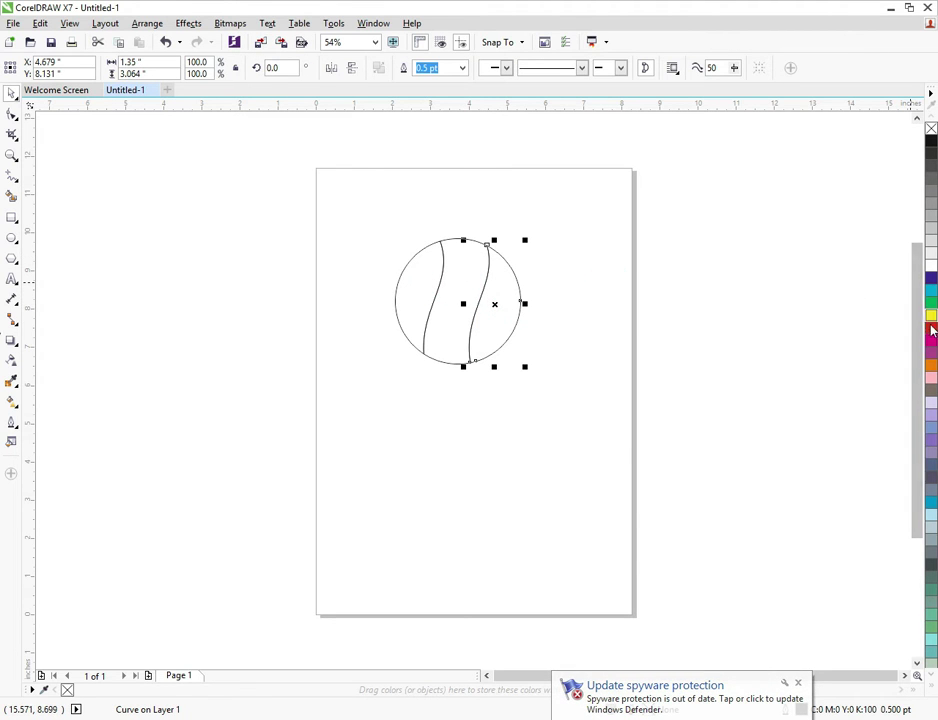
click(928, 283)
click(433, 270)
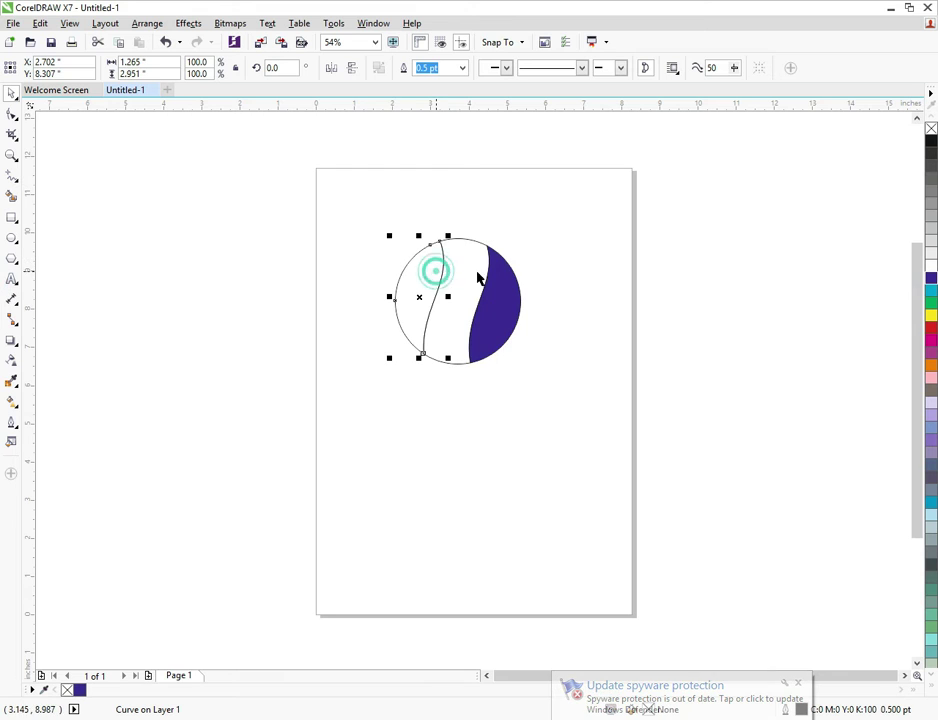
click(930, 330)
click(802, 272)
click(433, 245)
click(794, 215)
Move the whole coloured circle off the page, beside the page's upper-left corner.
drag(773, 188, 315, 395)
drag(454, 333, 238, 244)
click(247, 335)
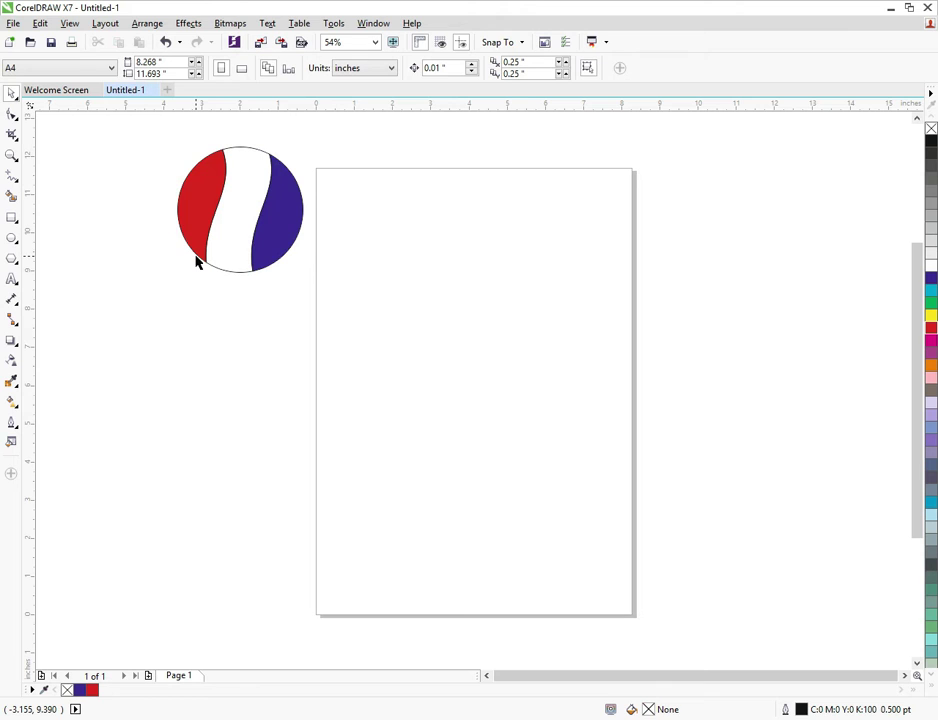
click(183, 302)
click(113, 287)
click(126, 289)
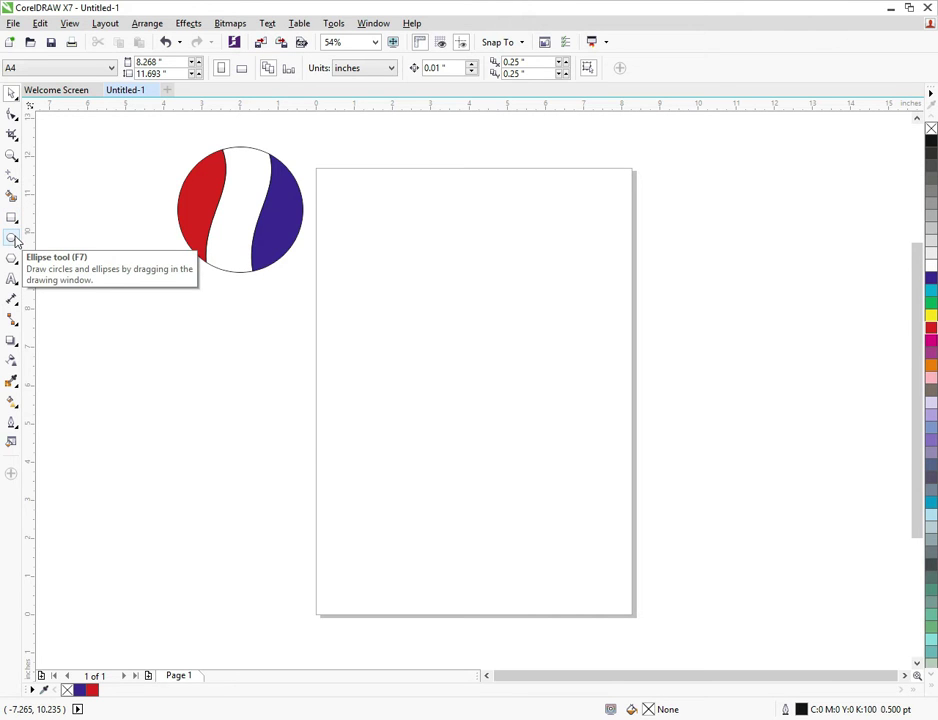
click(74, 279)
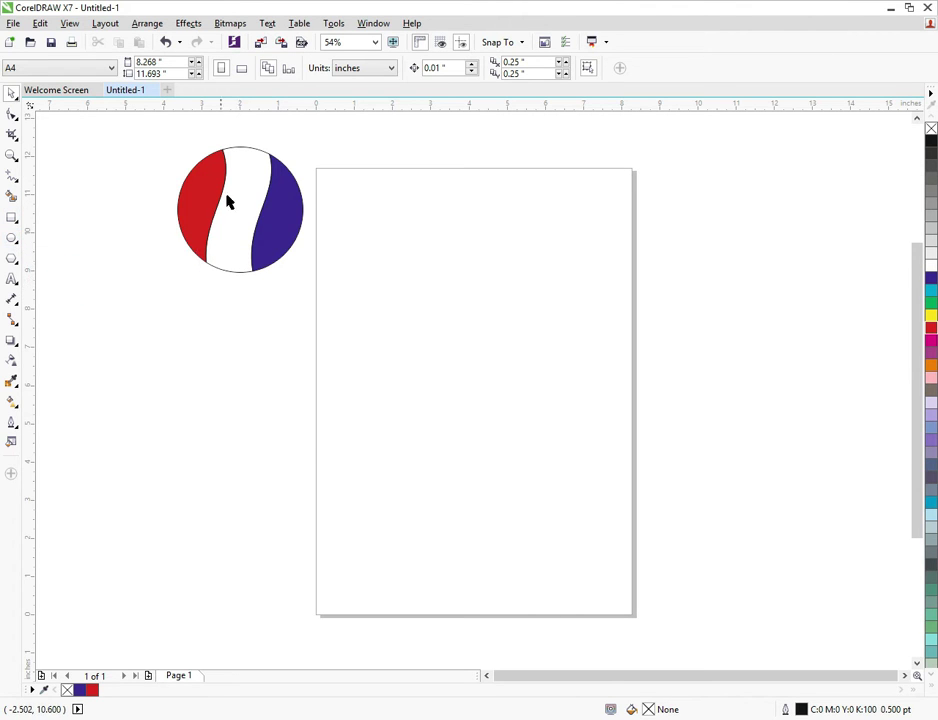
Draw a rectangle about 5.2 by 2.5 inches on the page and a vertical line about 3.76 inches long crossing its left part.
click(11, 219)
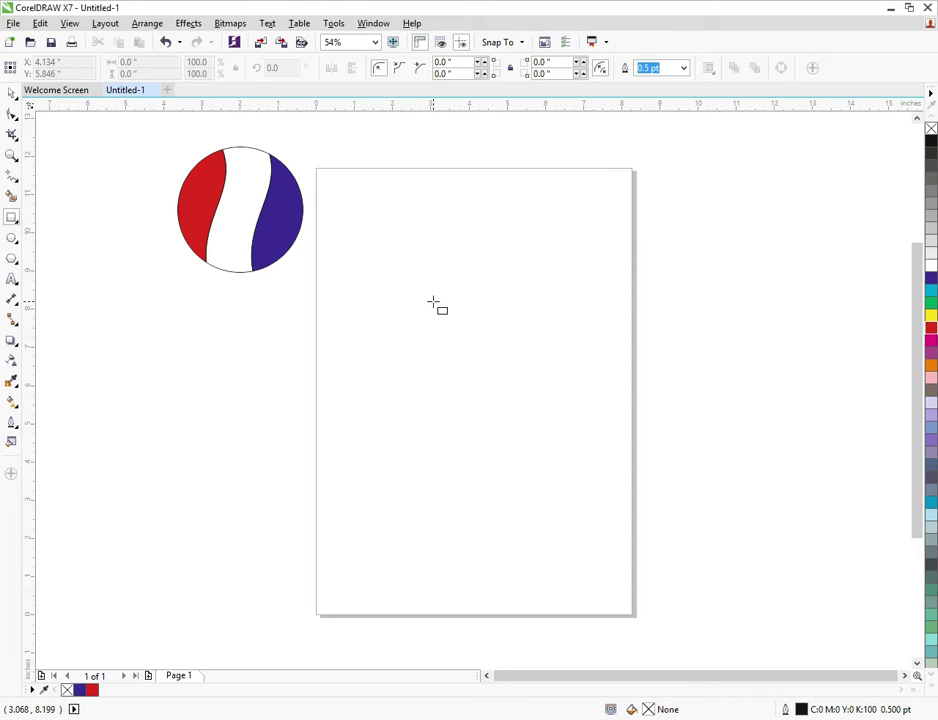
drag(370, 252, 570, 346)
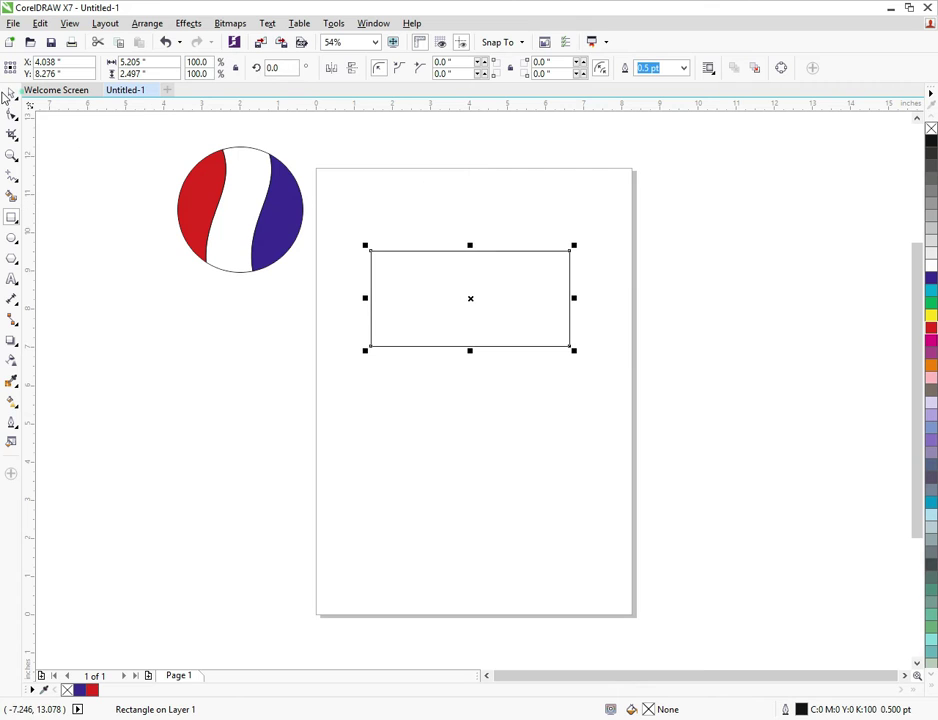
click(90, 249)
click(12, 175)
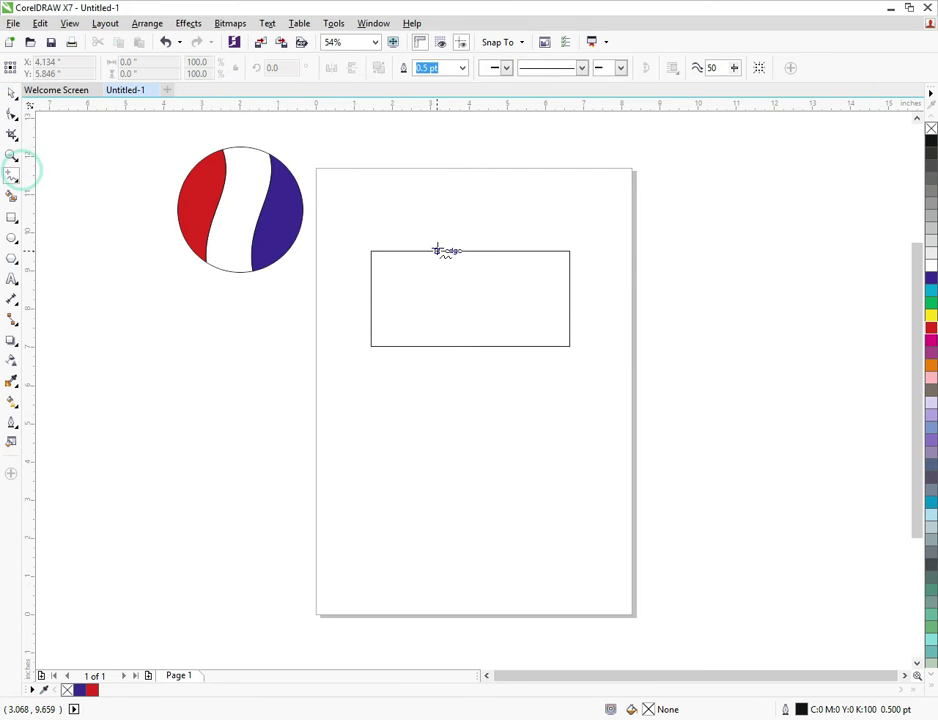
click(427, 224)
click(427, 375)
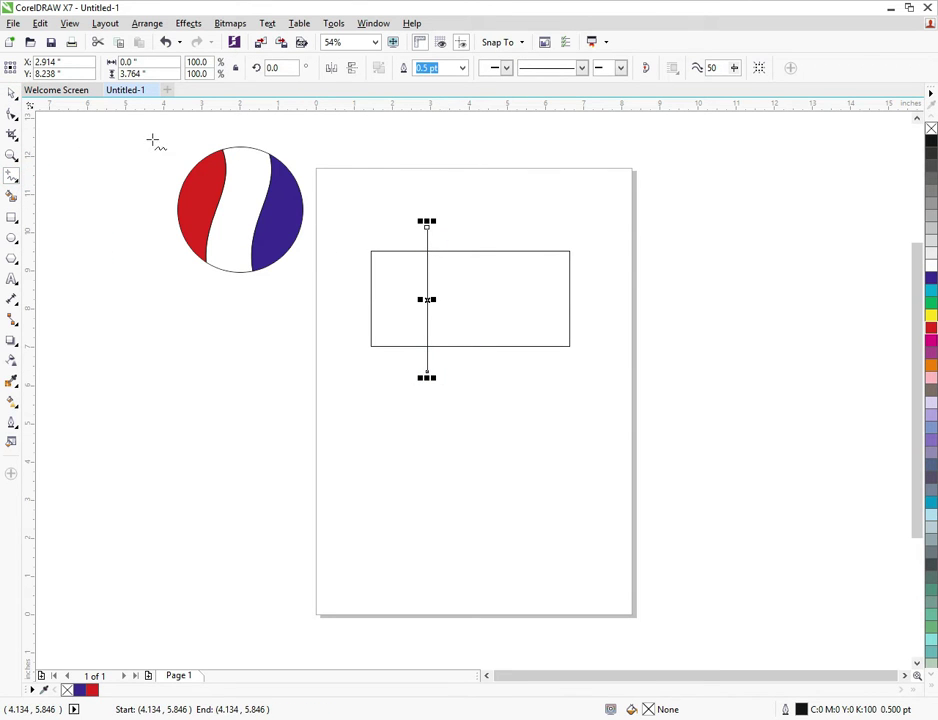
click(12, 92)
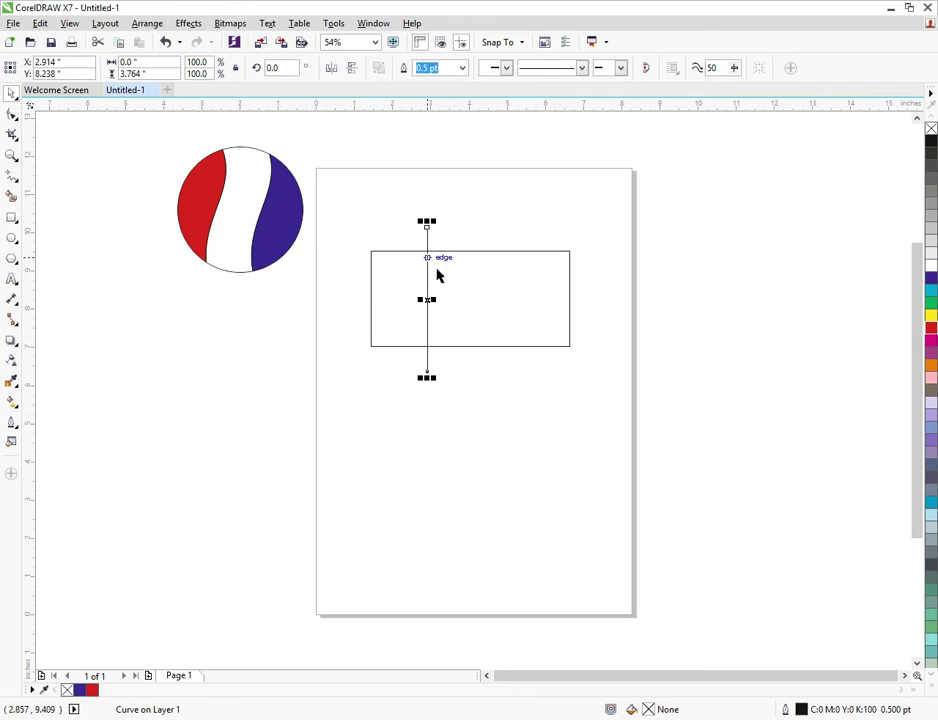
Shift the rectangle slightly right to X about 4.36 inches and the vertical line to X about 3.15 inches.
drag(427, 299, 433, 303)
drag(333, 204, 673, 444)
click(697, 239)
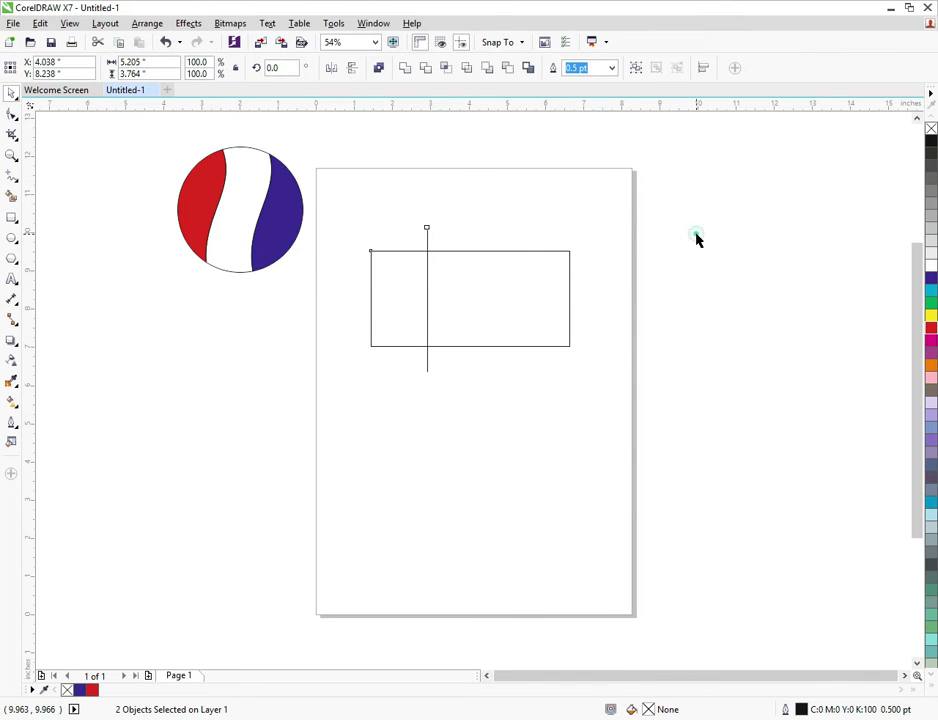
click(424, 243)
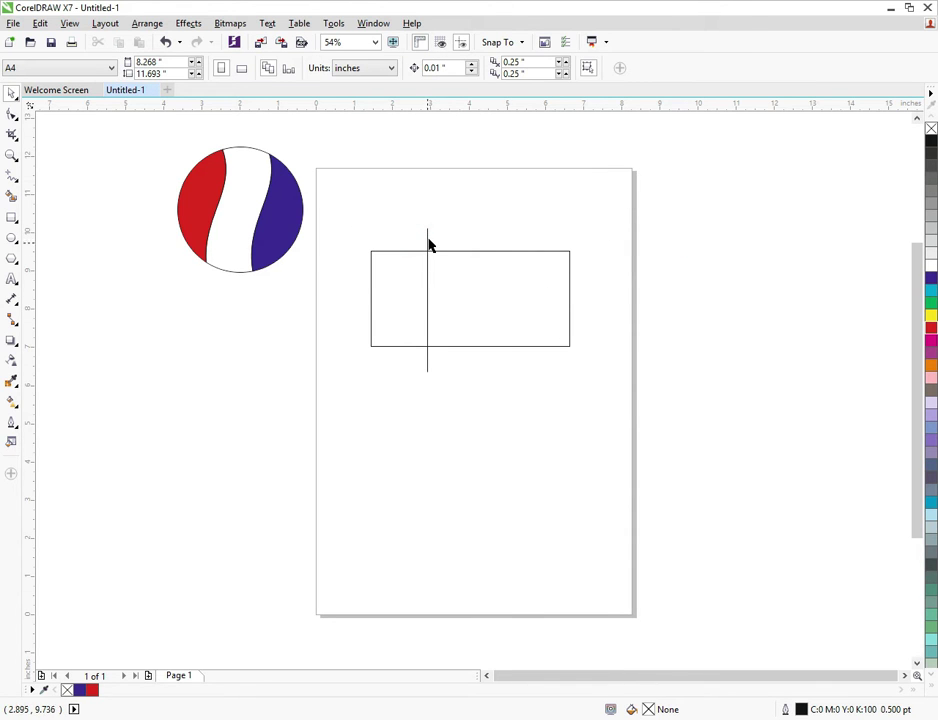
click(428, 243)
drag(427, 299, 482, 303)
click(519, 287)
Trim the rectangle with the vertical line and delete the line.
drag(681, 199, 348, 393)
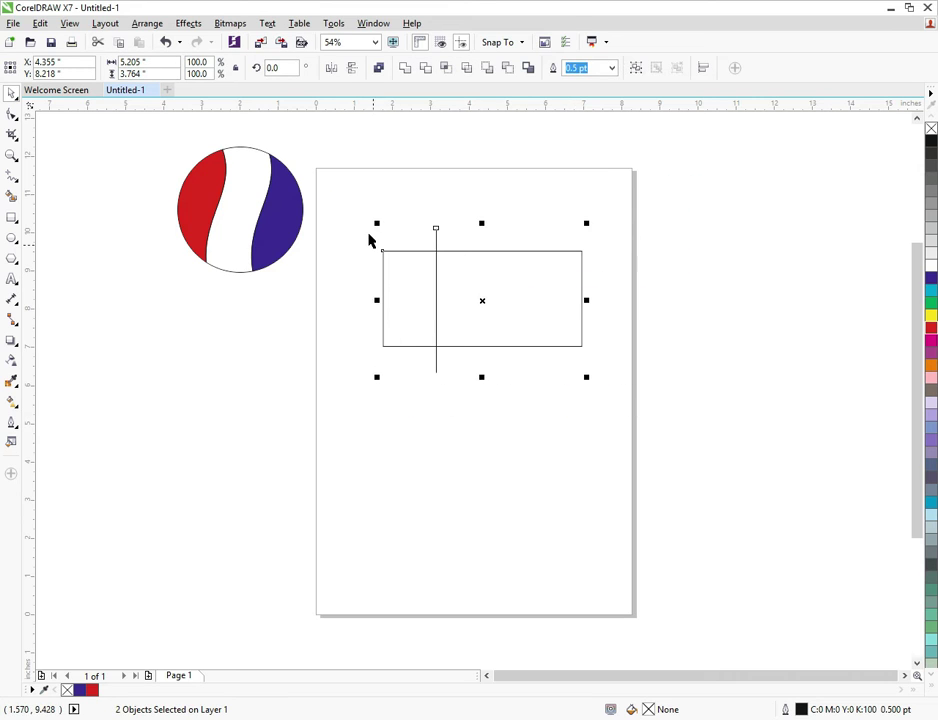
click(424, 69)
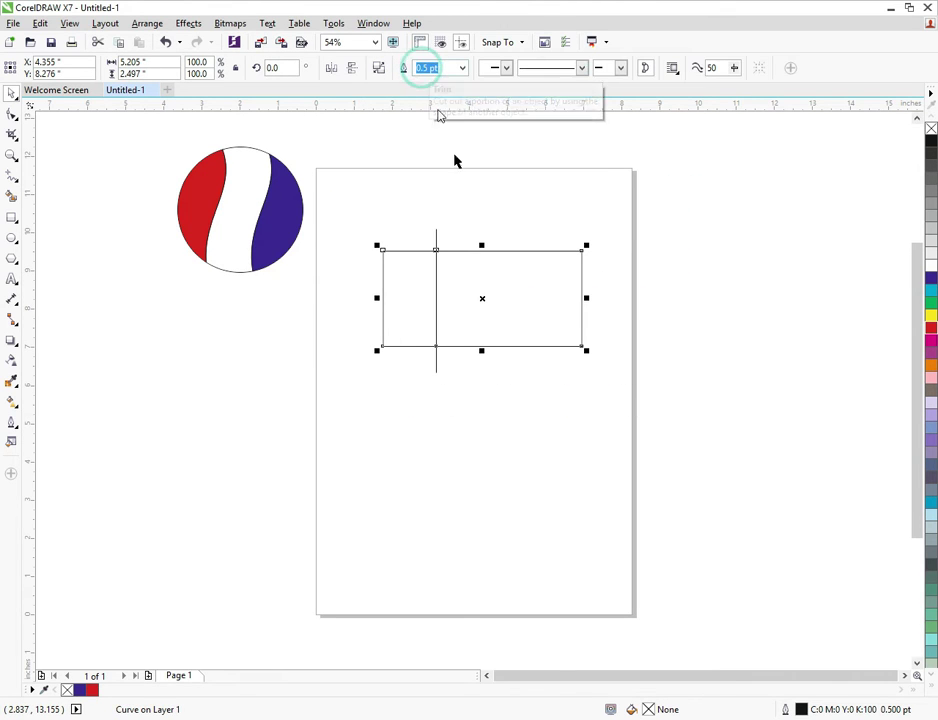
click(676, 239)
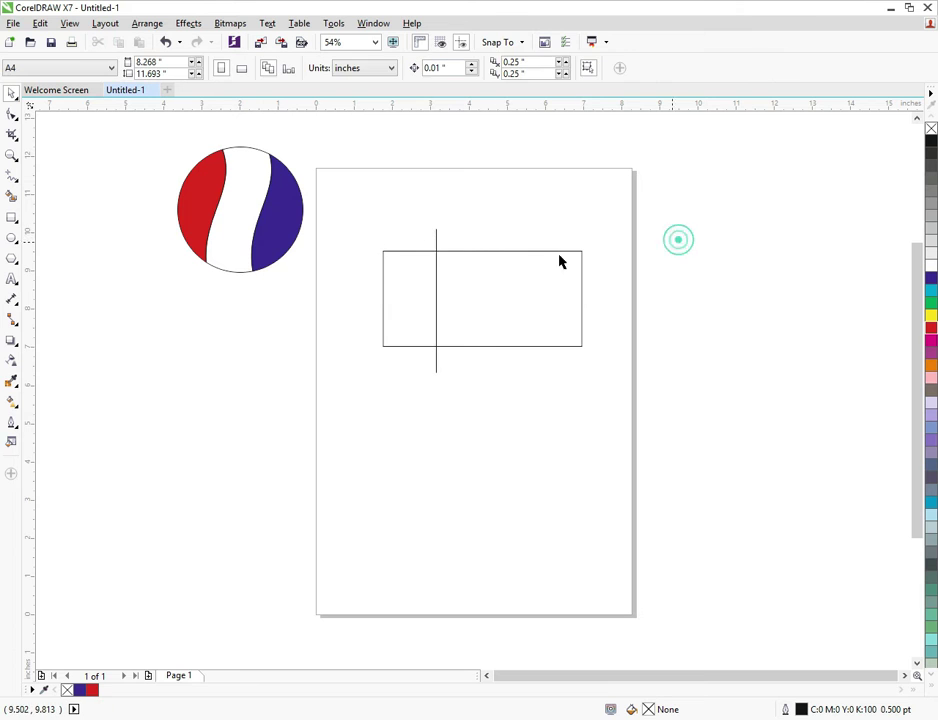
click(436, 235)
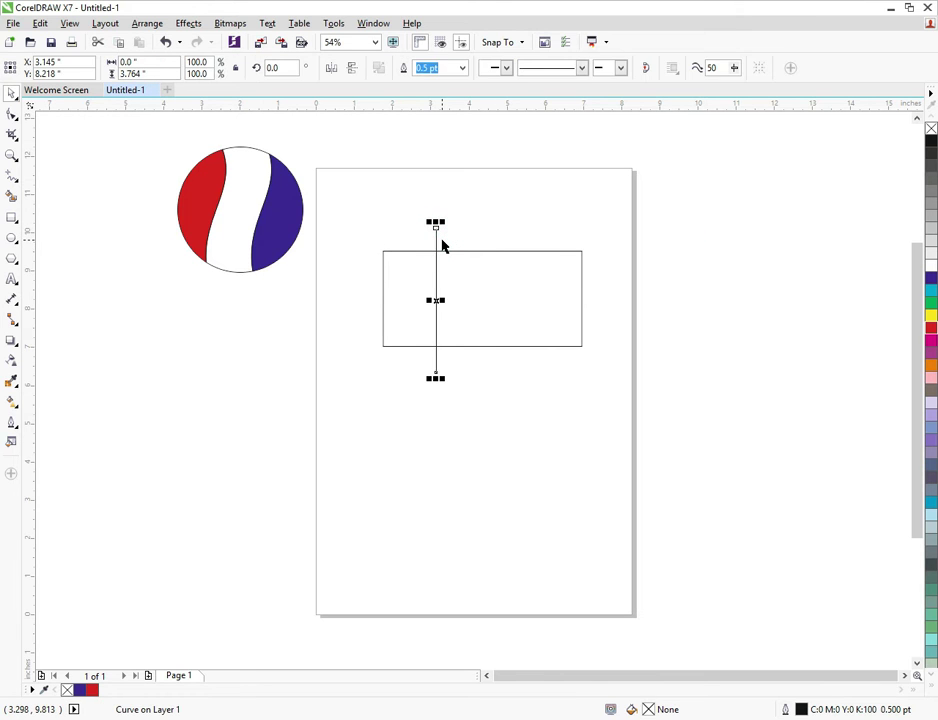
click(712, 262)
Break the trimmed rectangle apart and fill its larger right piece with green.
click(489, 286)
right_click(489, 286)
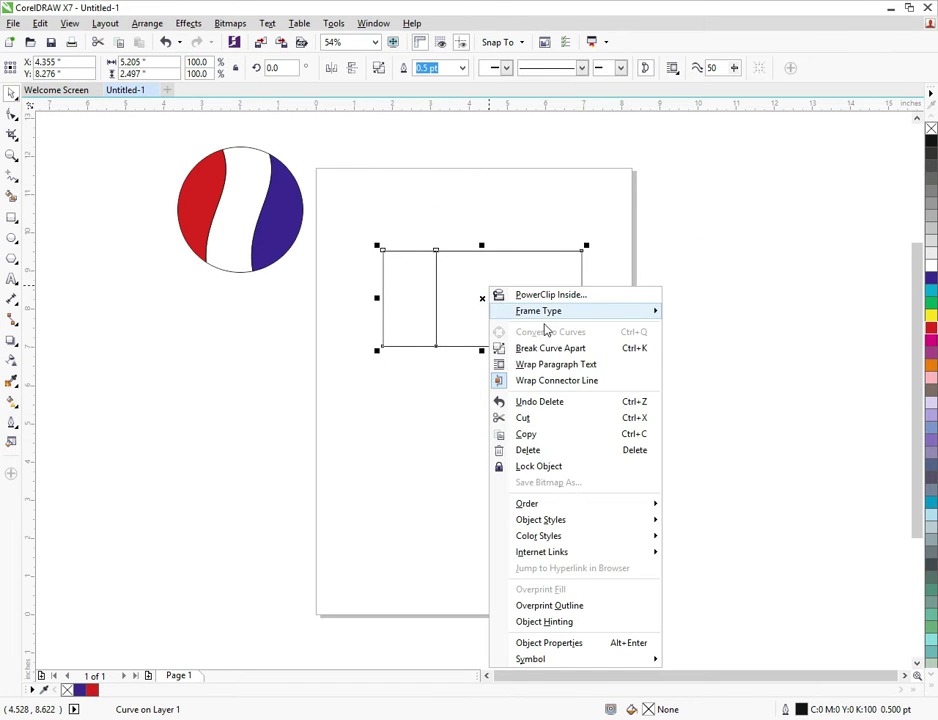
click(540, 347)
click(714, 277)
click(488, 303)
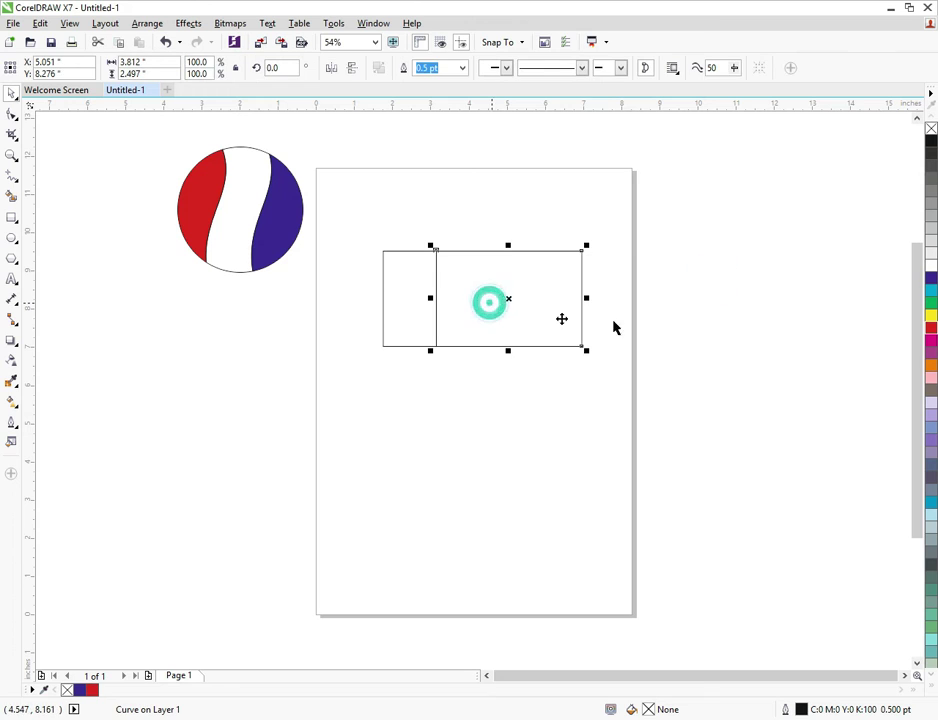
click(930, 303)
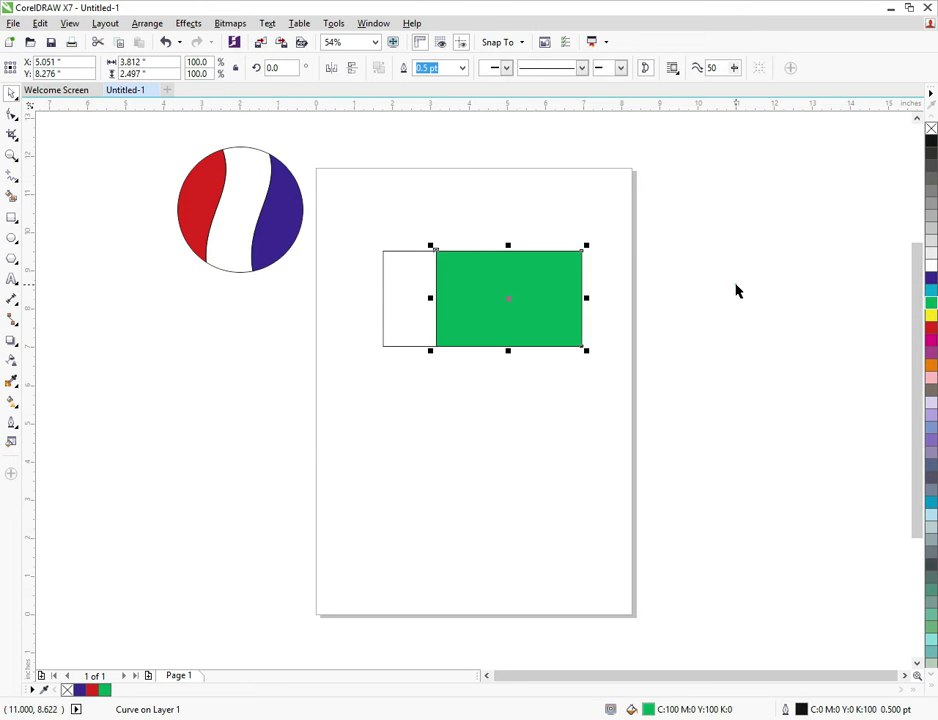
Fill the smaller left piece of the split rectangle with white.
click(735, 283)
click(398, 299)
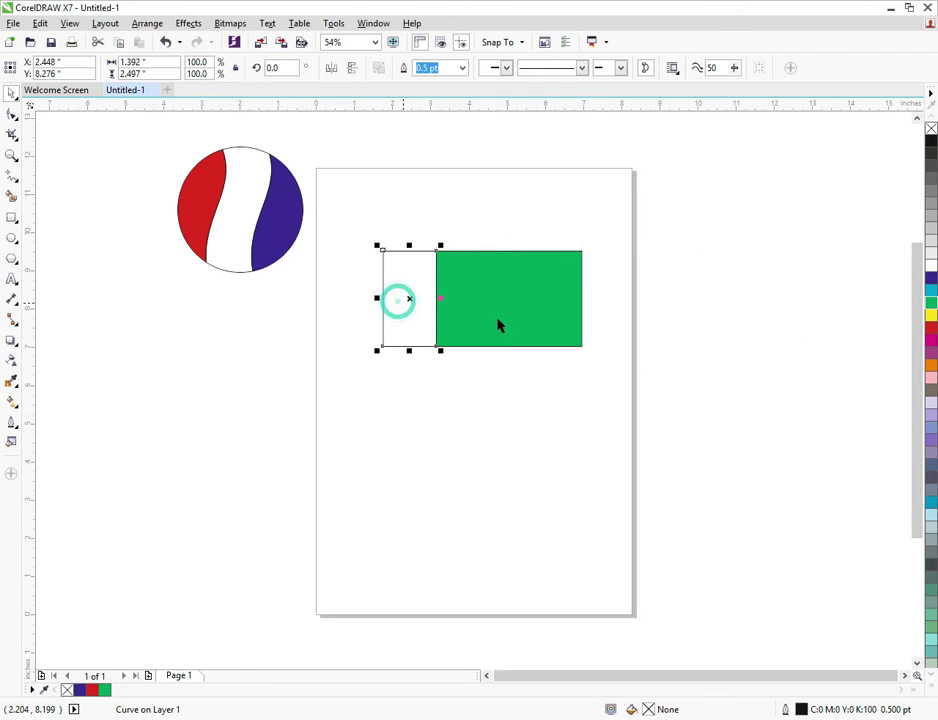
click(785, 293)
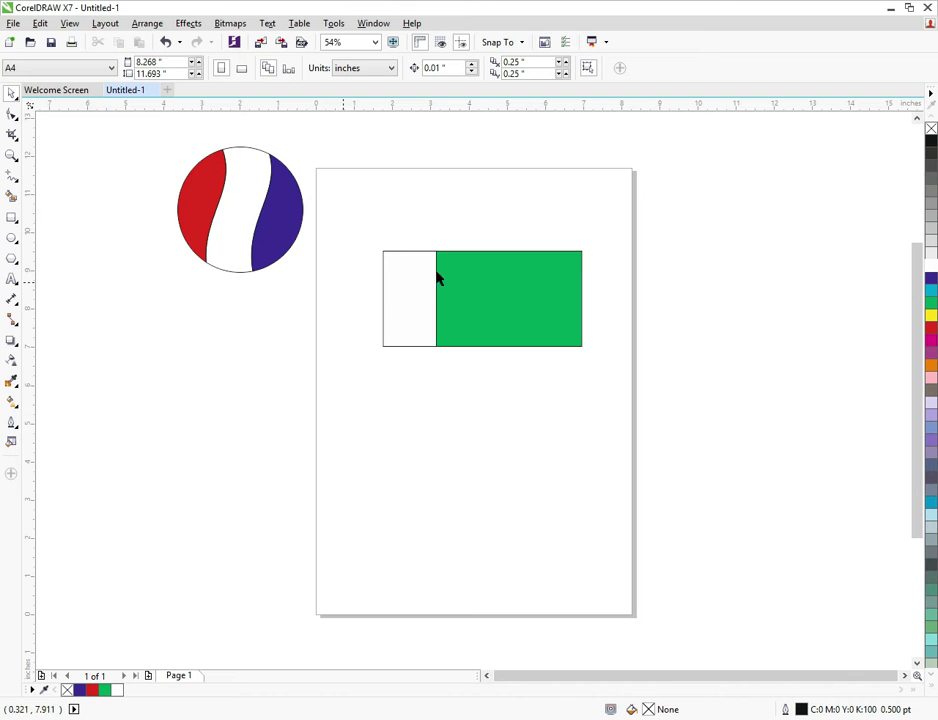
Draw a circle about 2.7 inches in diameter below the rectangle and place a duplicate about 0.57 inches right and 0.24 inches up.
click(12, 238)
drag(428, 379, 539, 489)
click(12, 93)
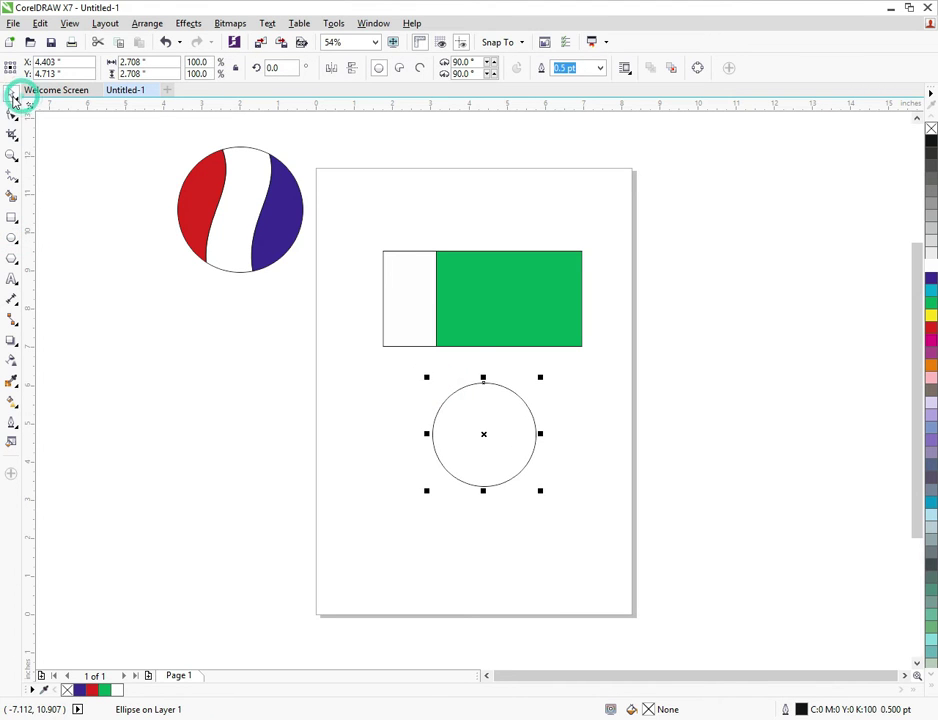
drag(484, 435, 504, 426)
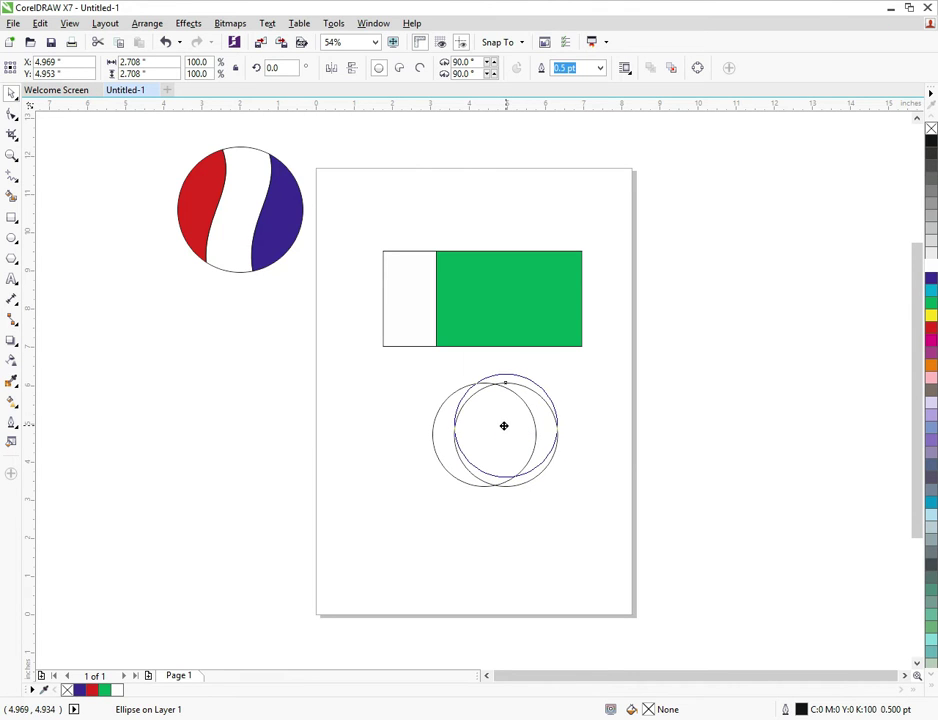
Trim the original circle with its overlapping duplicate to form a crescent and move the duplicate off the page to the right.
drag(279, 560, 656, 350)
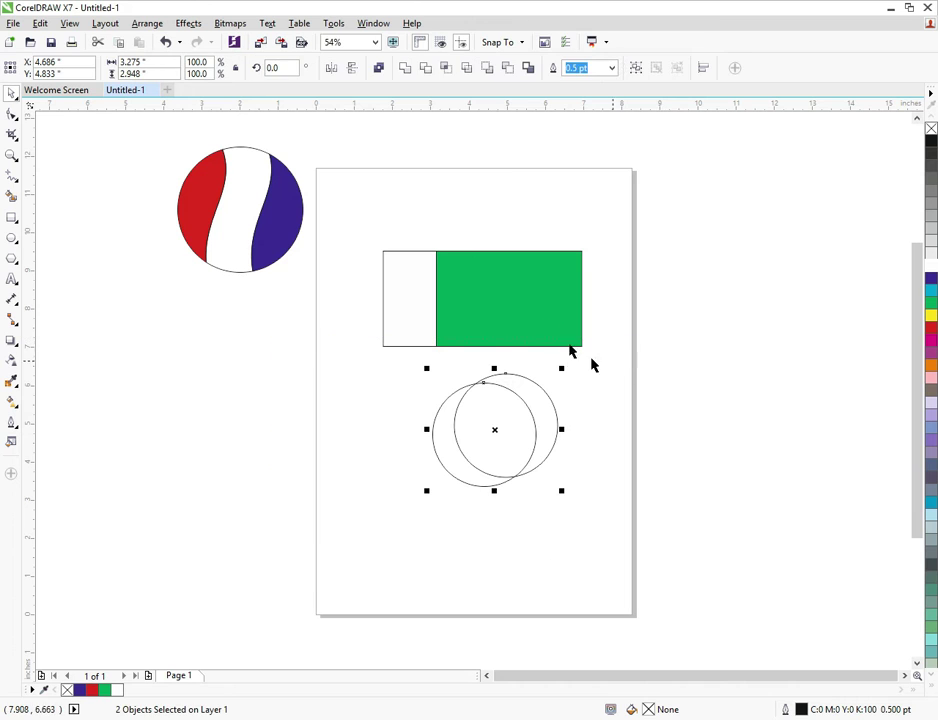
click(427, 69)
drag(505, 420, 721, 416)
Place the crescent on the green piece at 58% scale and give it a white fill with no outline.
drag(460, 461, 480, 338)
drag(536, 371, 486, 295)
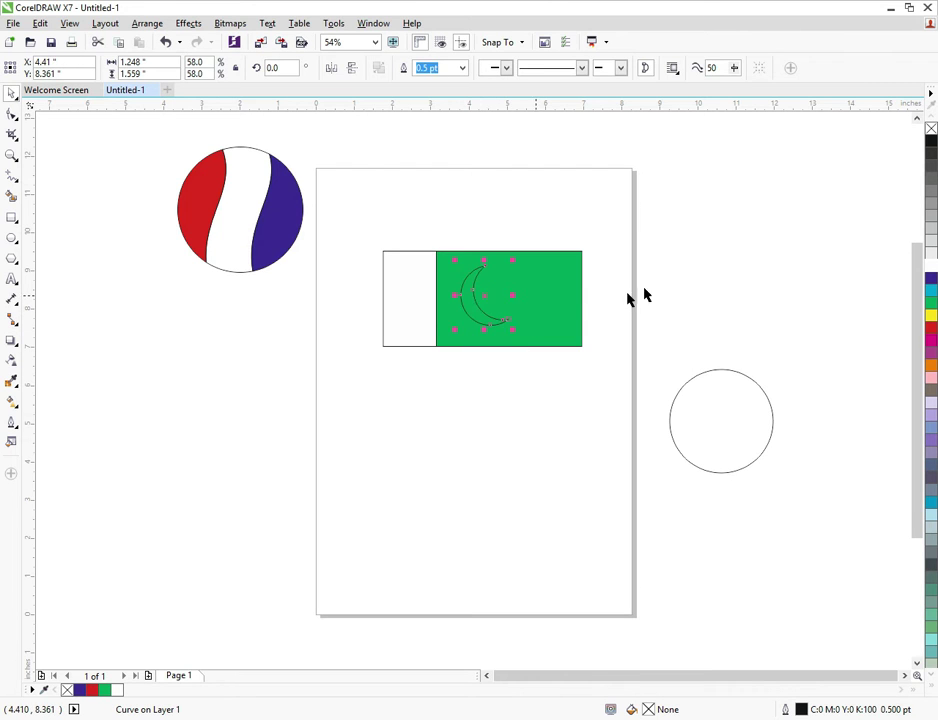
click(681, 272)
click(468, 308)
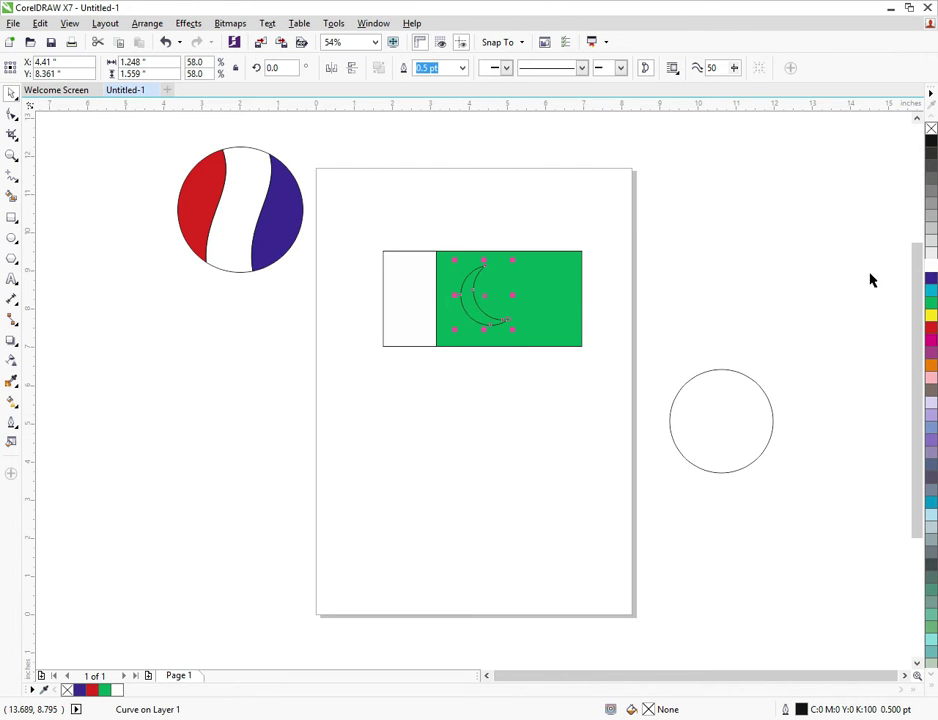
click(928, 266)
click(877, 167)
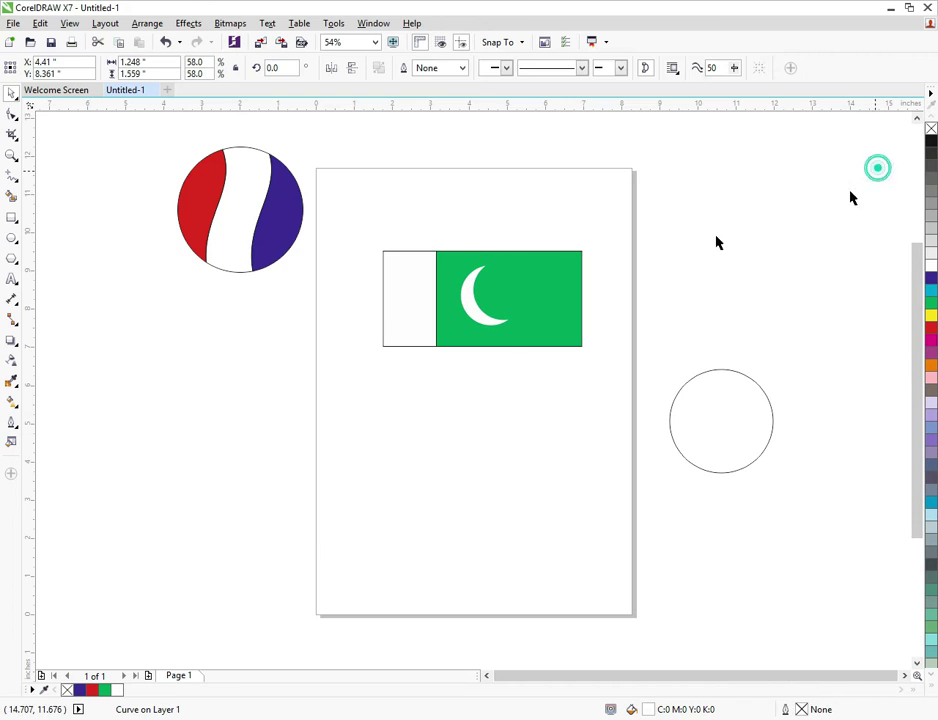
Draw a five-pointed star about 0.93 by 0.89 inches and place it in white at the crescent's opening.
click(10, 261)
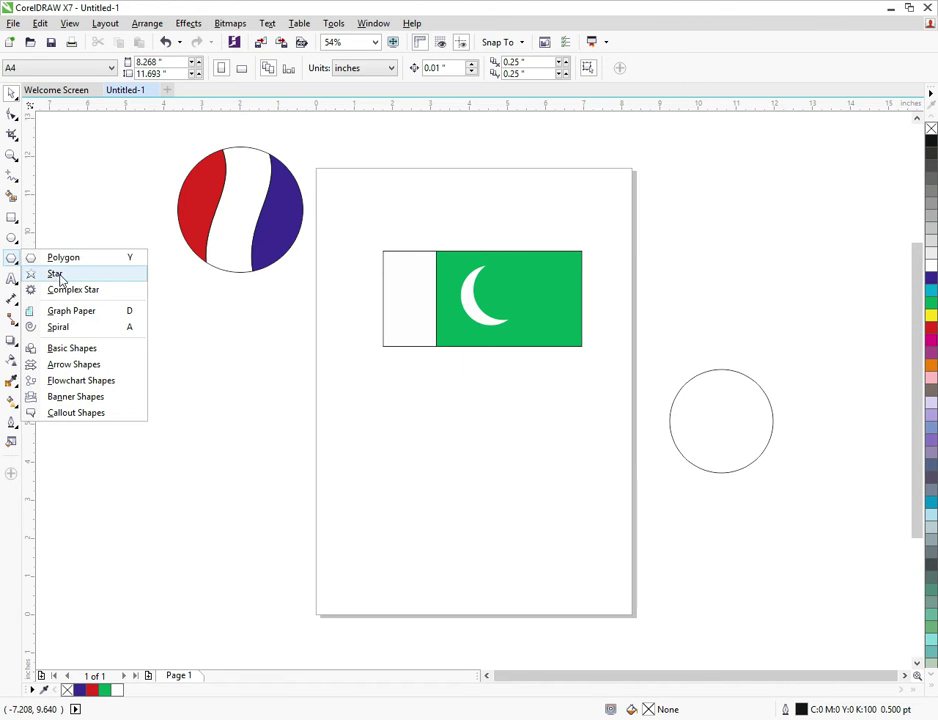
click(54, 276)
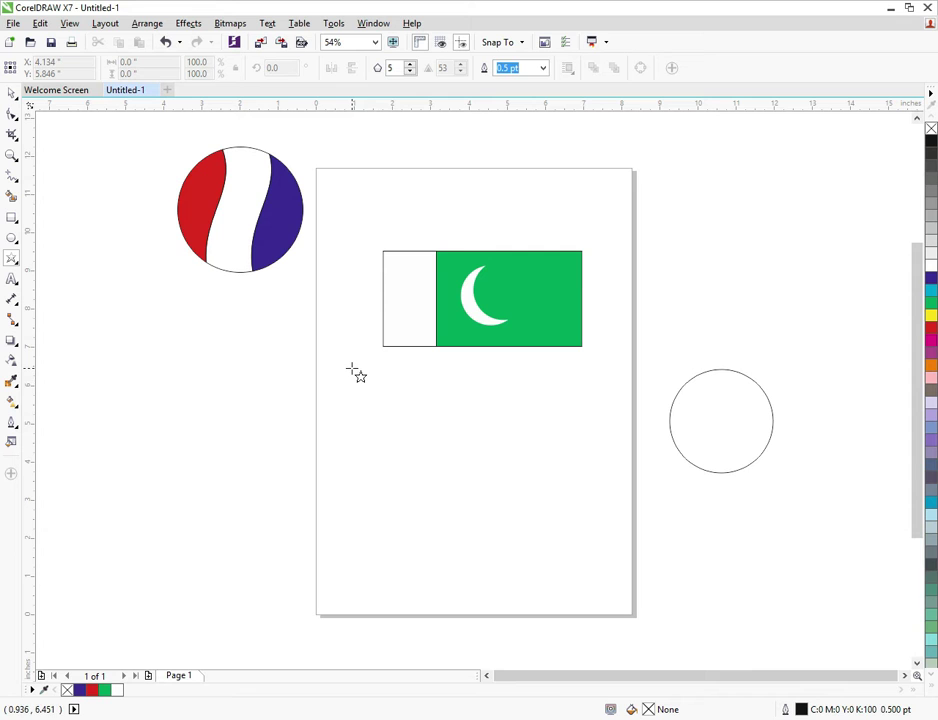
drag(357, 378, 386, 420)
click(12, 92)
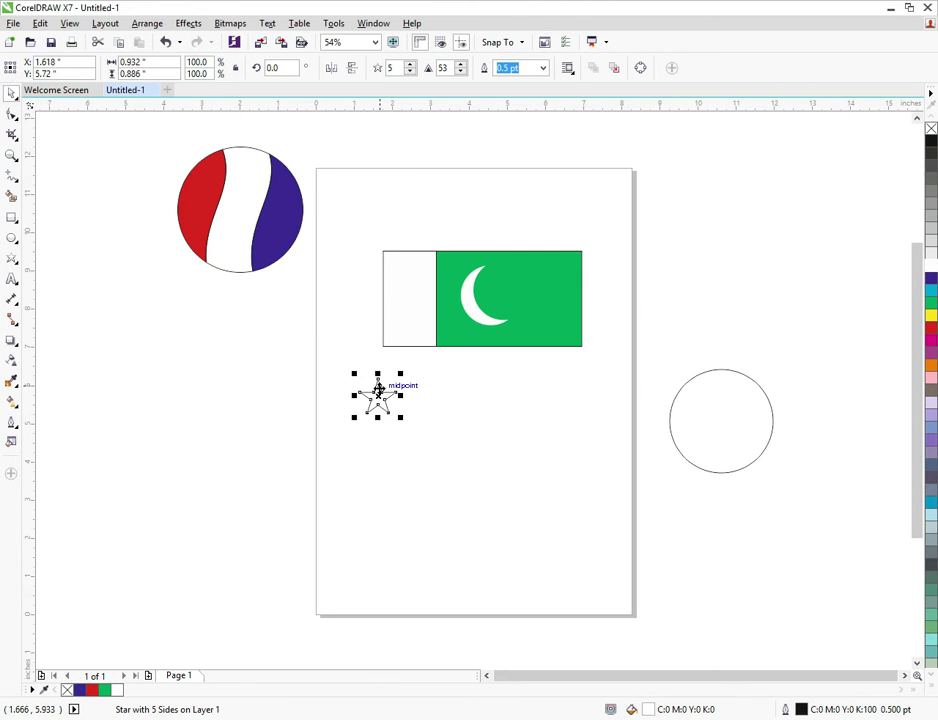
drag(379, 392, 507, 288)
click(822, 246)
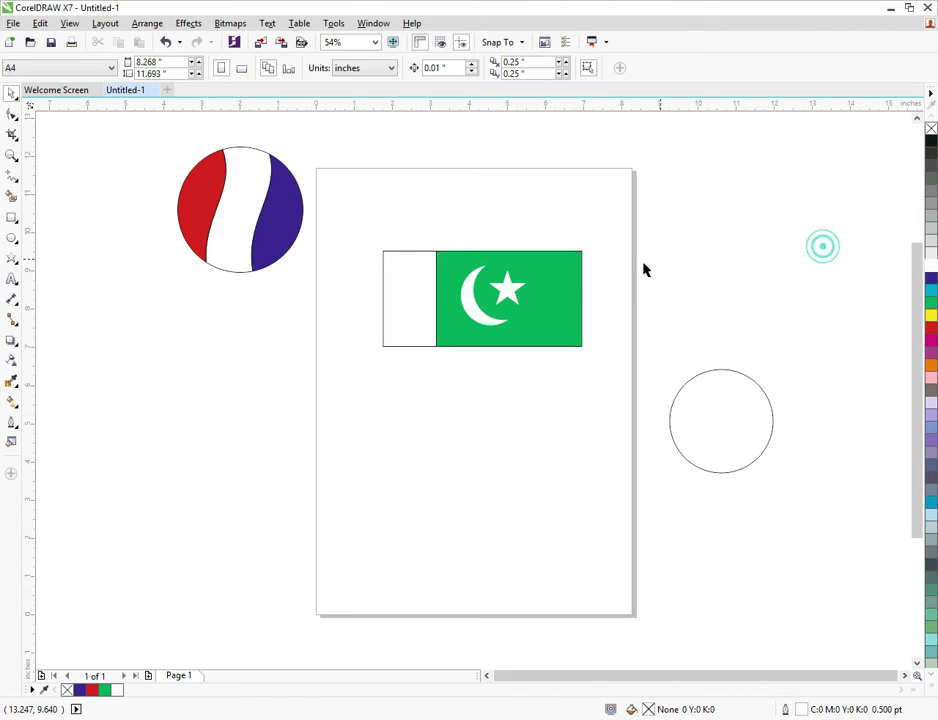
Move the complete flag with its crescent and star off the page to the left, below the coloured circle.
drag(662, 232, 283, 402)
click(300, 346)
click(632, 211)
drag(440, 284, 166, 319)
click(188, 429)
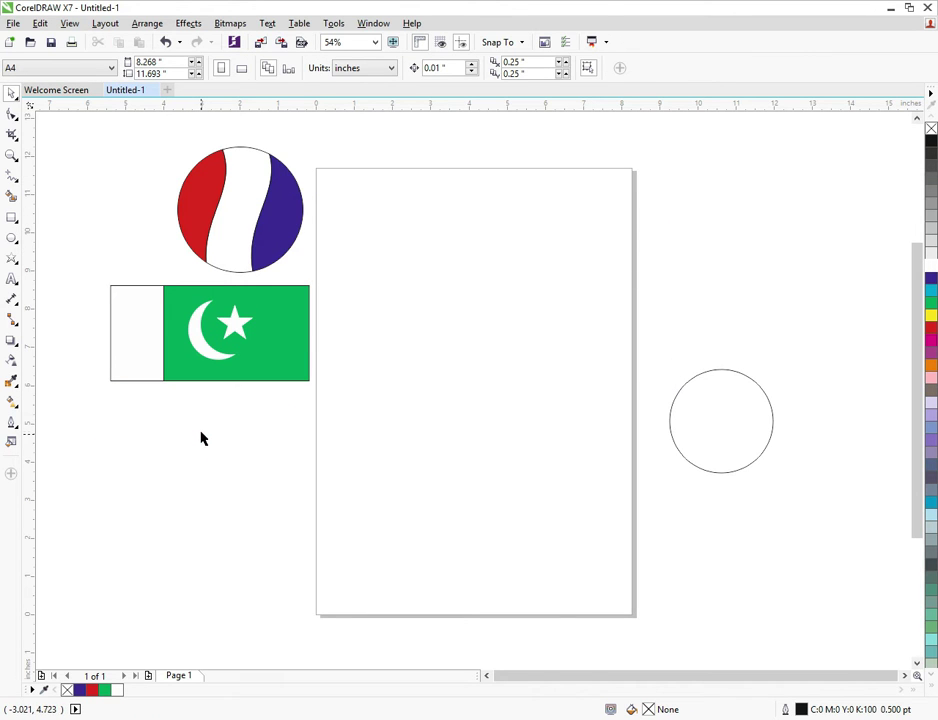
Move the leftover empty circle off the page to the left, directly below the flag.
click(674, 426)
drag(716, 423, 167, 438)
click(620, 300)
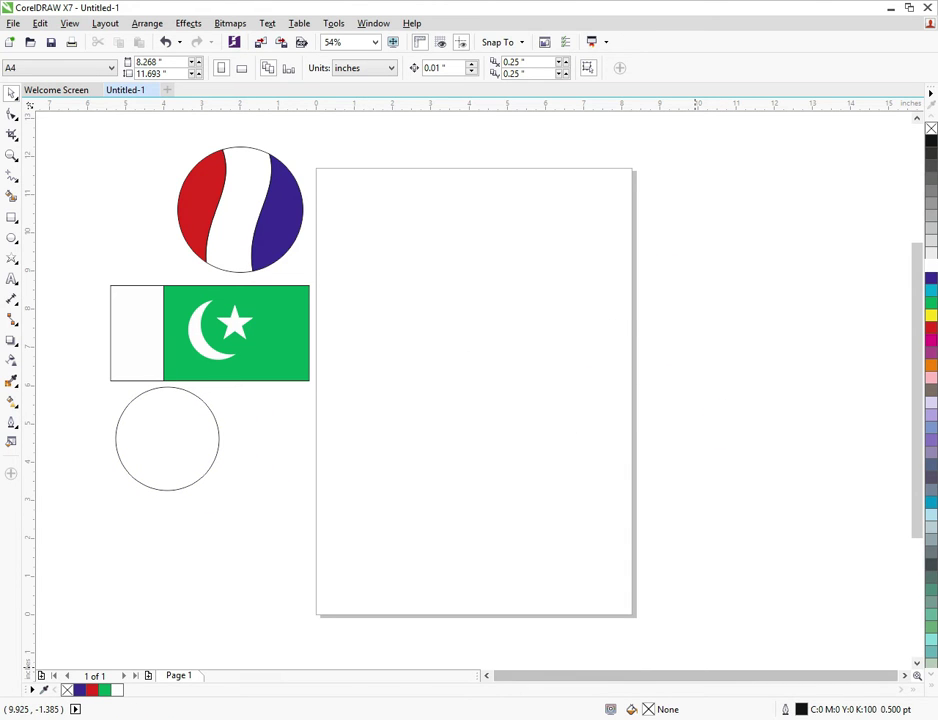
Connect the computer to the Frendz Technology WiFi network with automatic connection enabled.
click(800, 719)
click(805, 152)
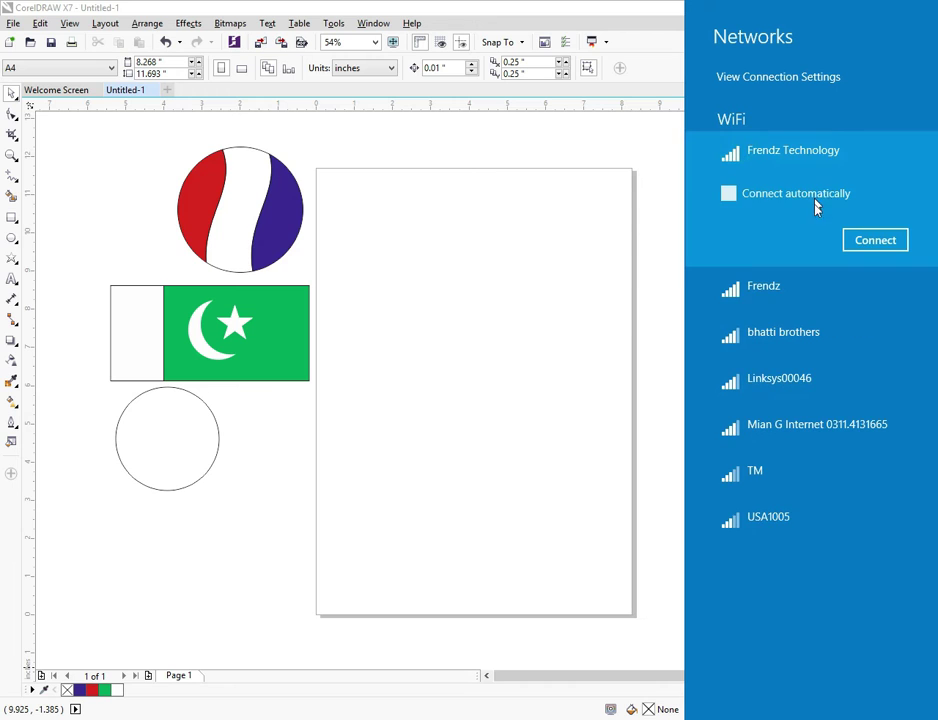
click(758, 195)
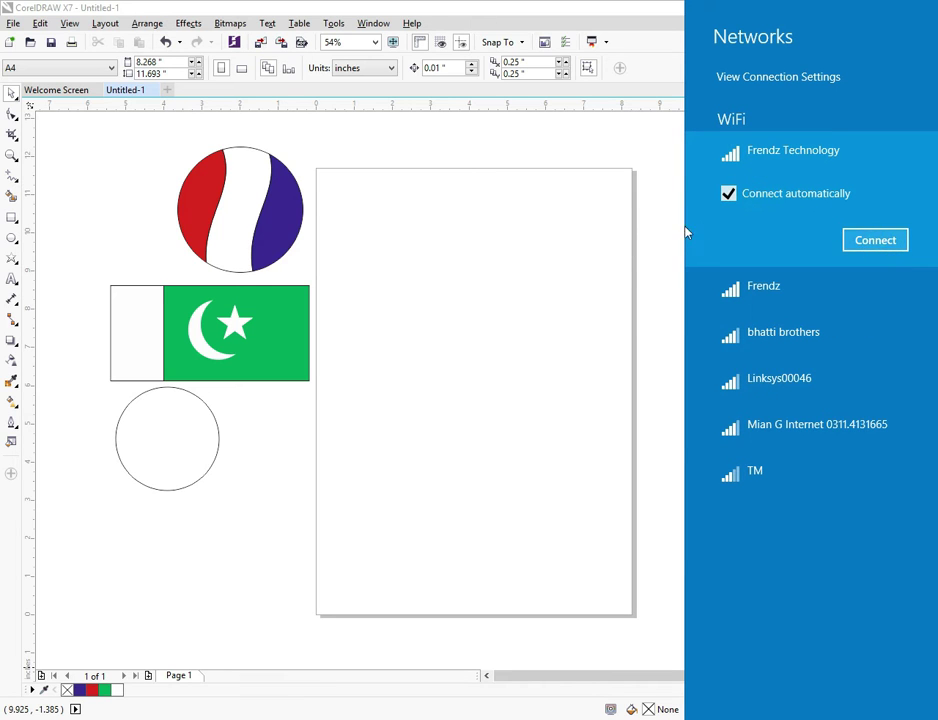
click(875, 240)
click(645, 230)
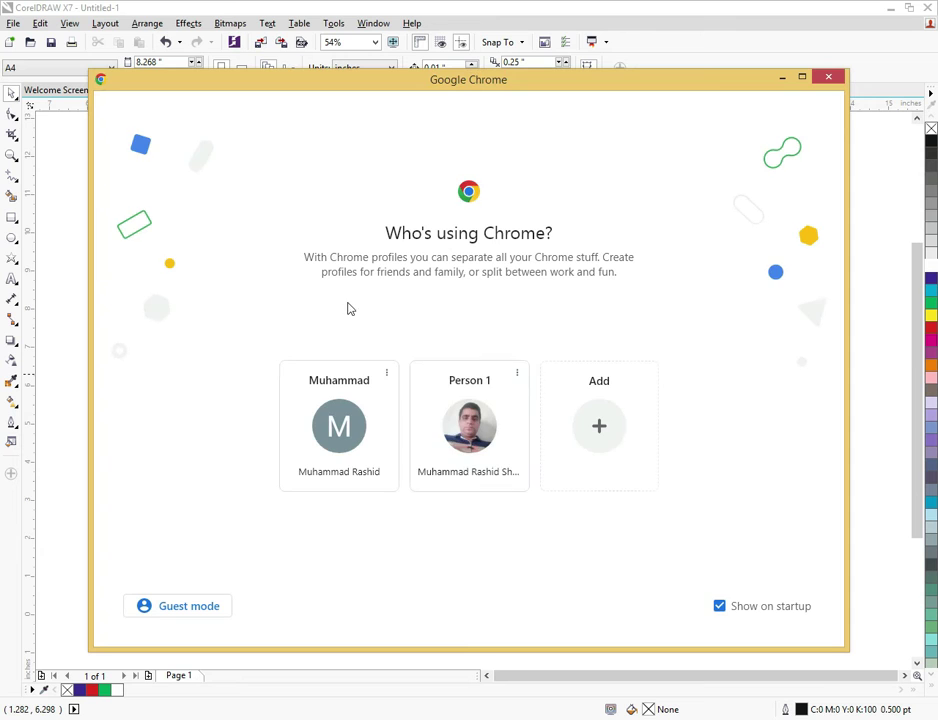
Switch to Chrome with the second user profile and search Google Images for "brochure design".
click(449, 437)
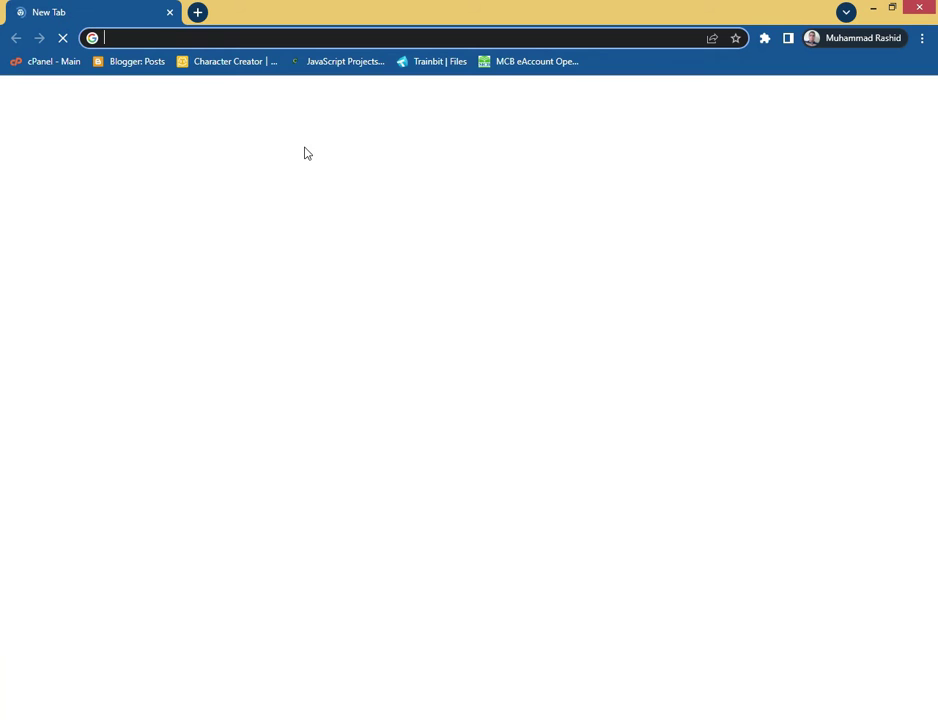
click(345, 306)
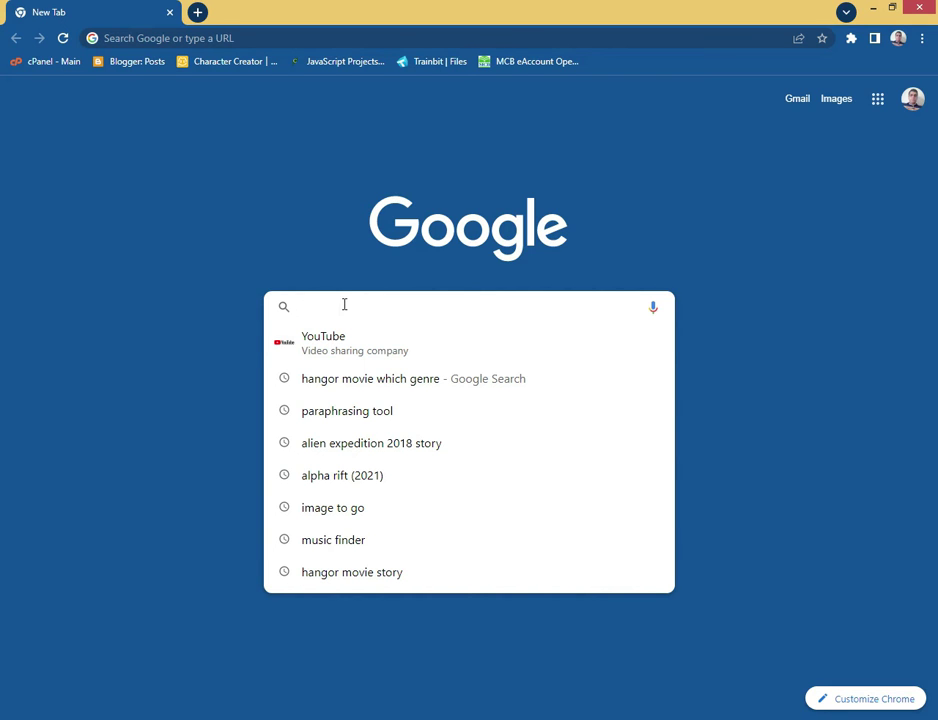
text(broucher)
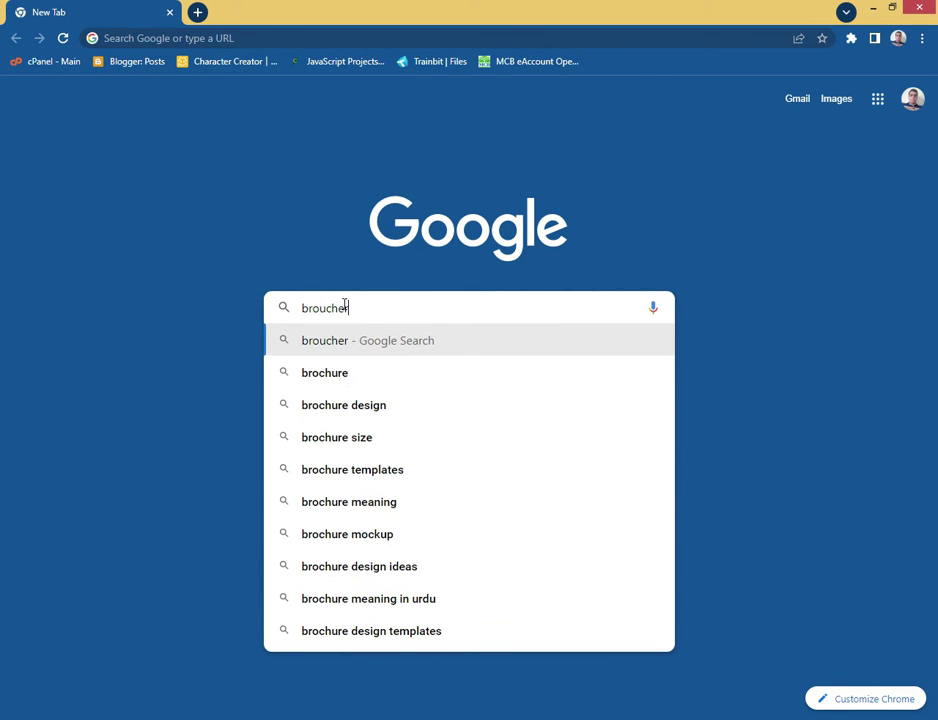
key(Down)
key(Down)
key(Return)
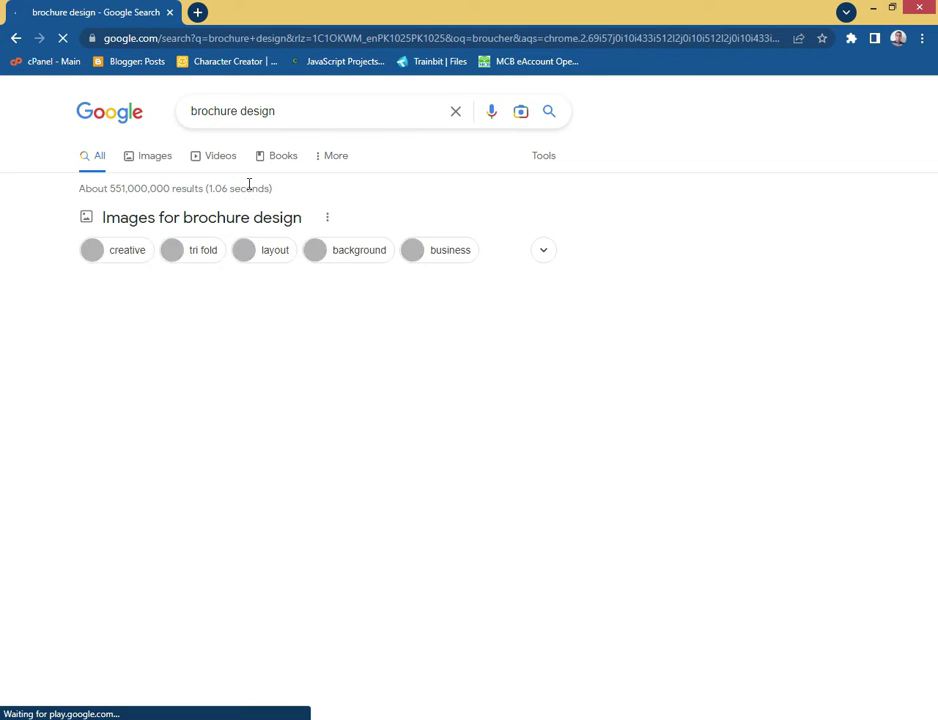
click(153, 156)
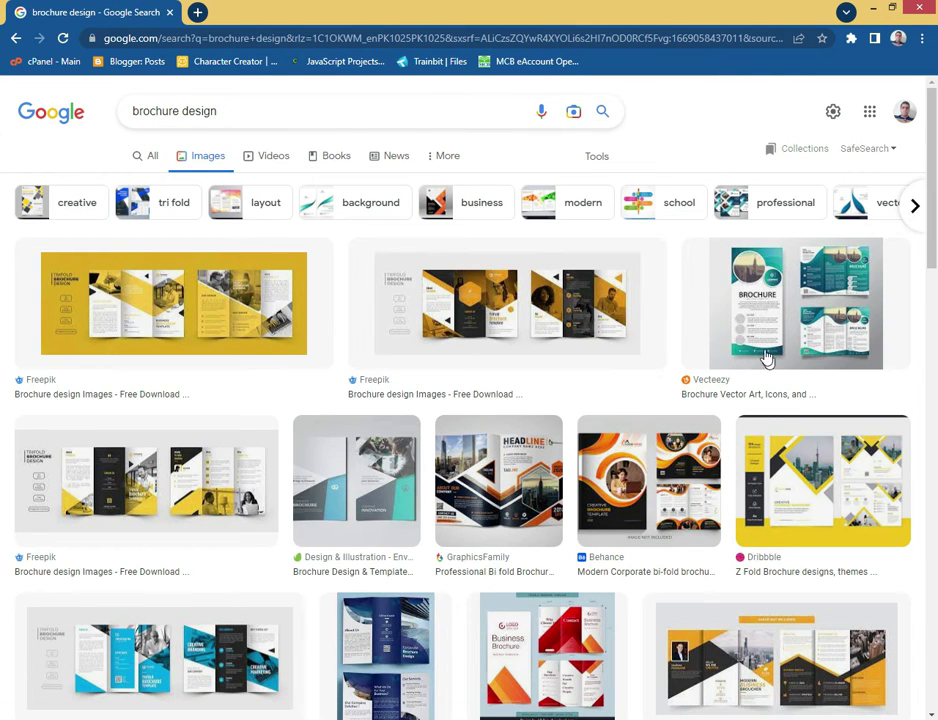
Examine the brochure image results for a suitable reference design.
click(406, 483)
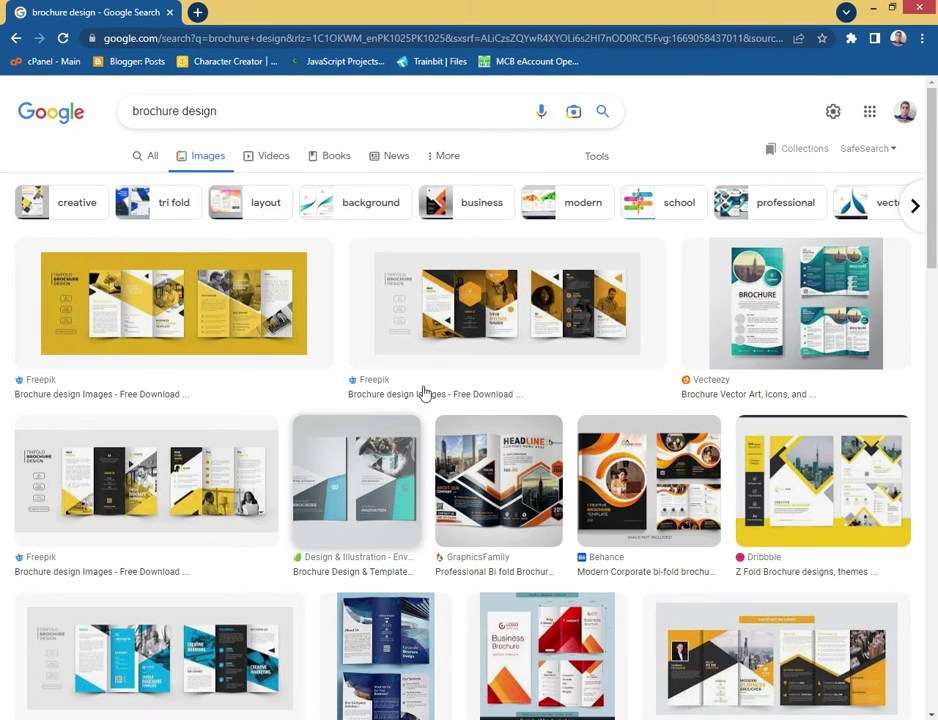
scroll(424, 392, down, 5)
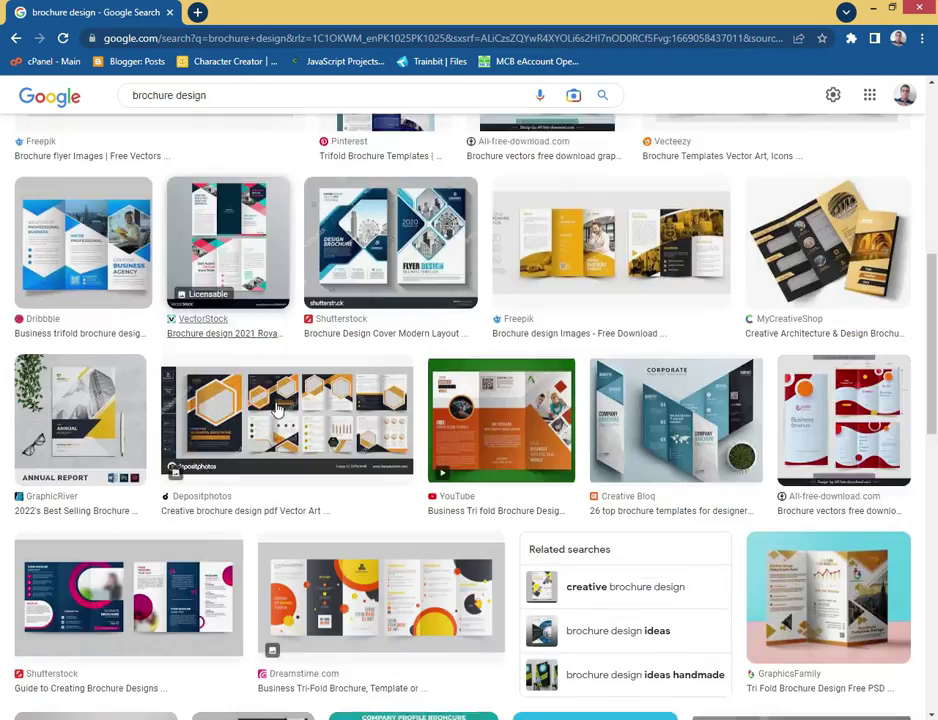
scroll(280, 410, down, 3)
scroll(336, 340, down, 1)
scroll(336, 340, up, 3)
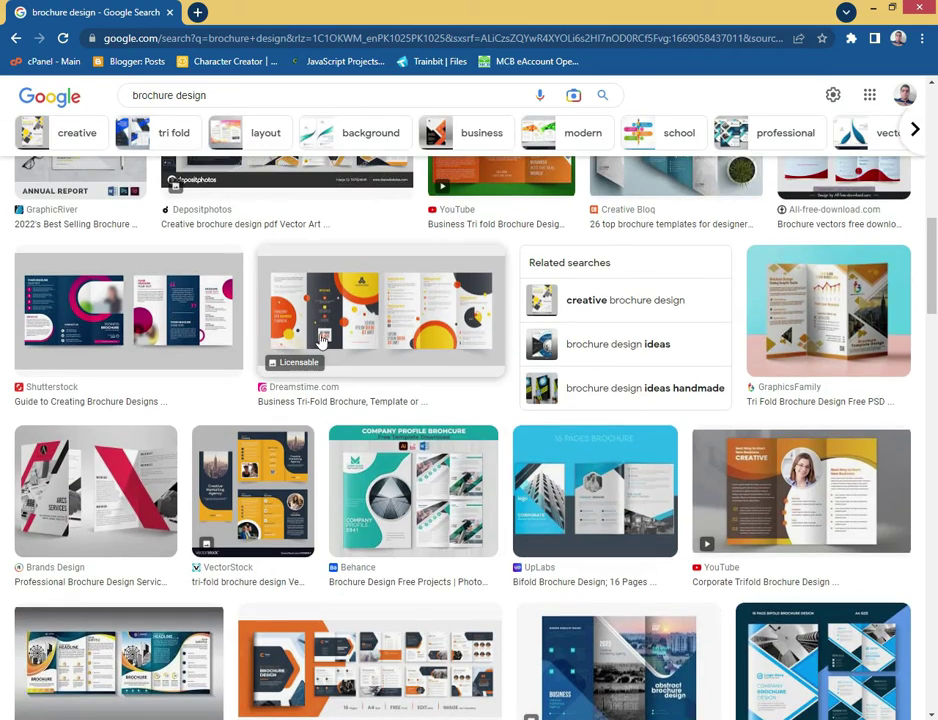
scroll(320, 338, up, 3)
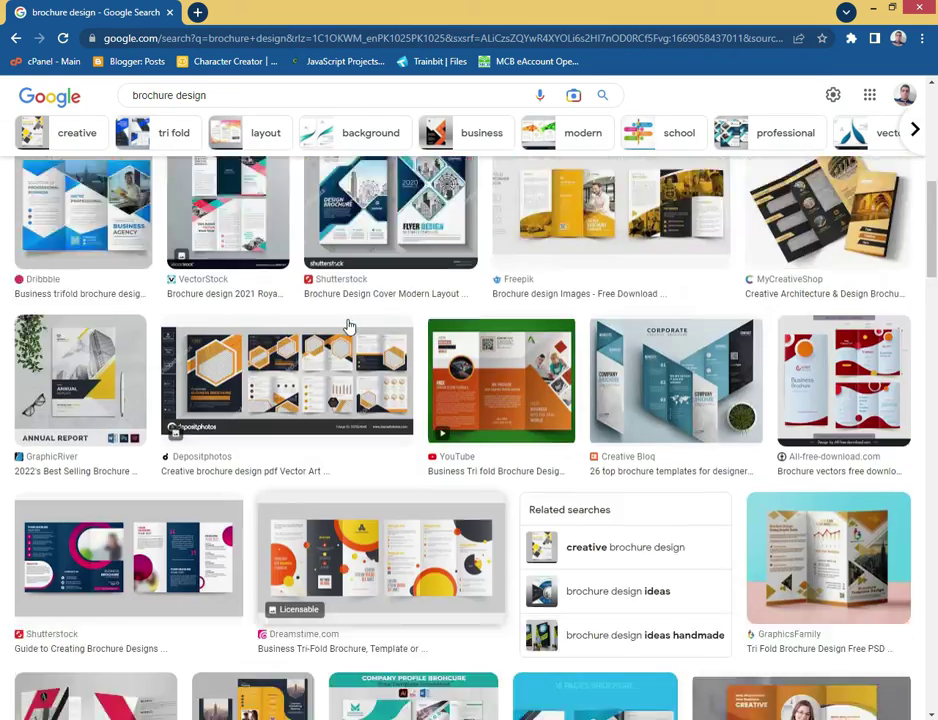
scroll(379, 381, down, 7)
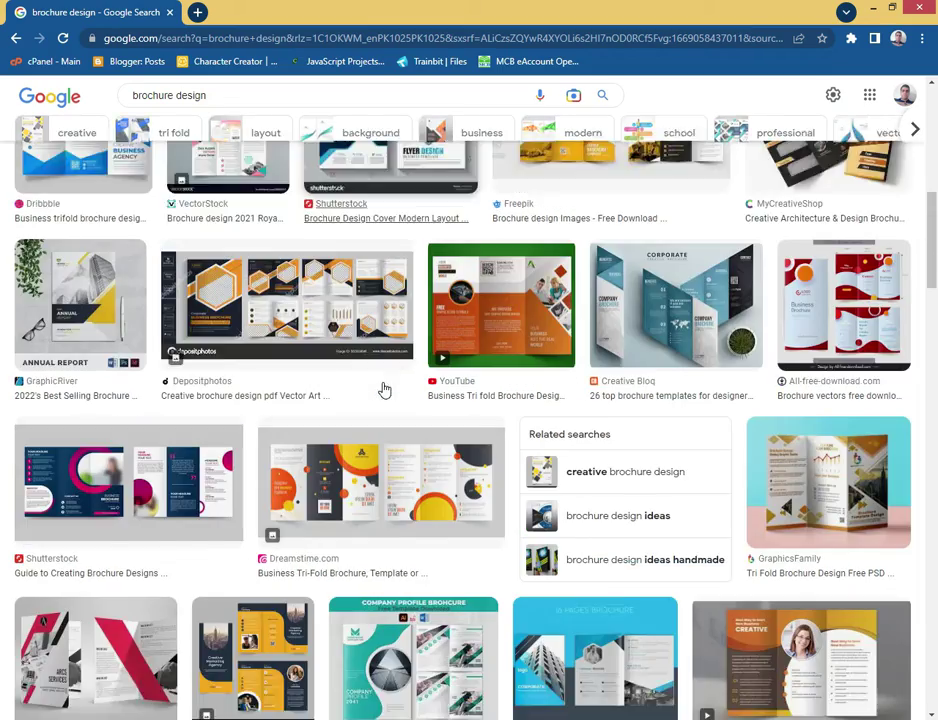
scroll(392, 386, down, 3)
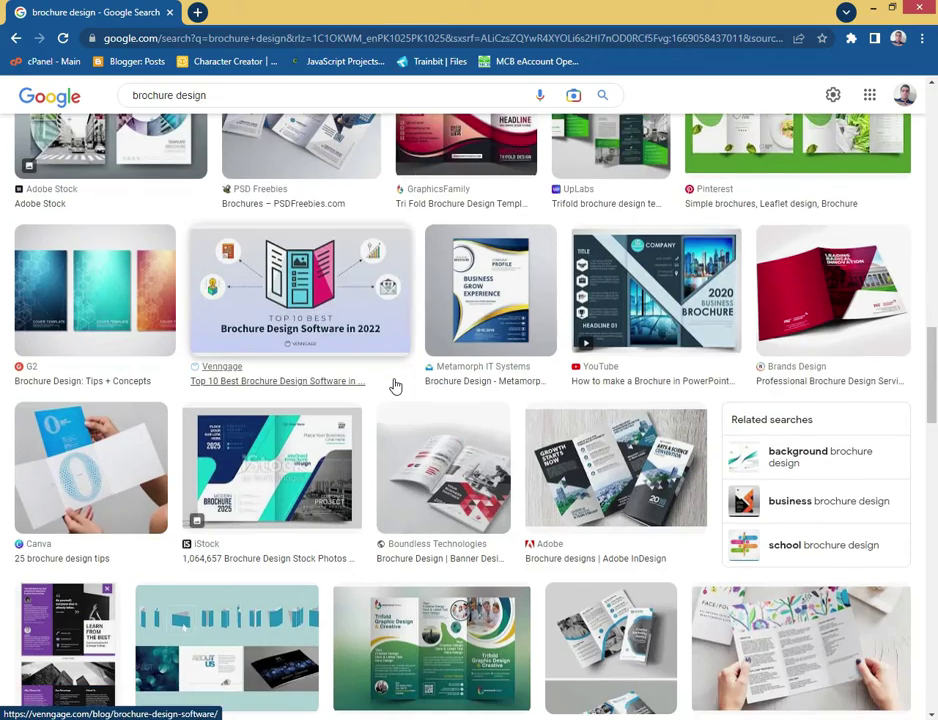
scroll(385, 378, up, 1)
scroll(380, 376, up, 4)
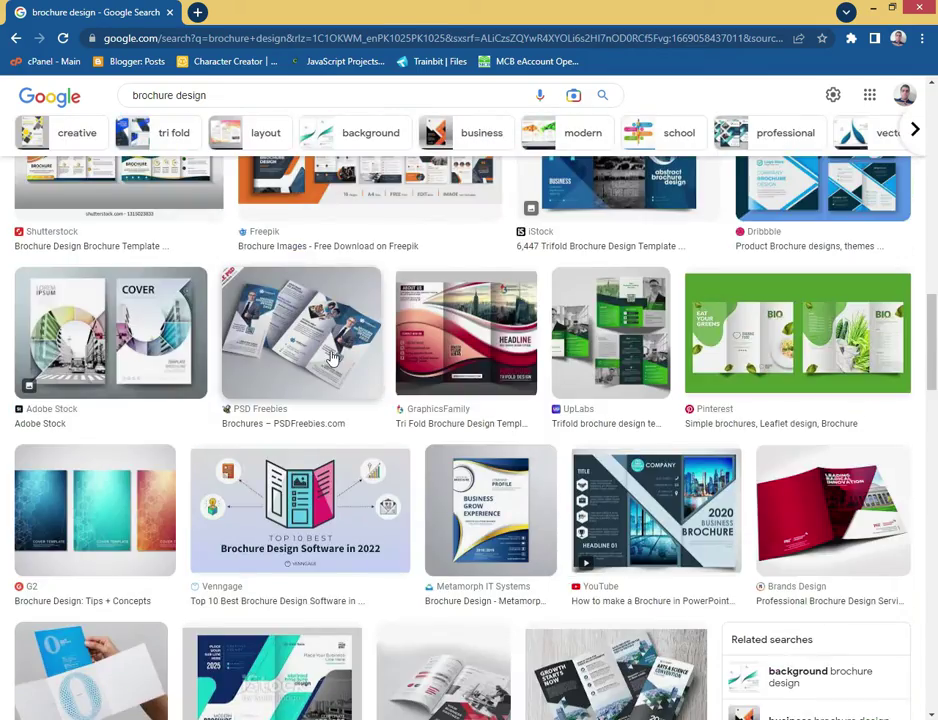
scroll(362, 396, up, 1)
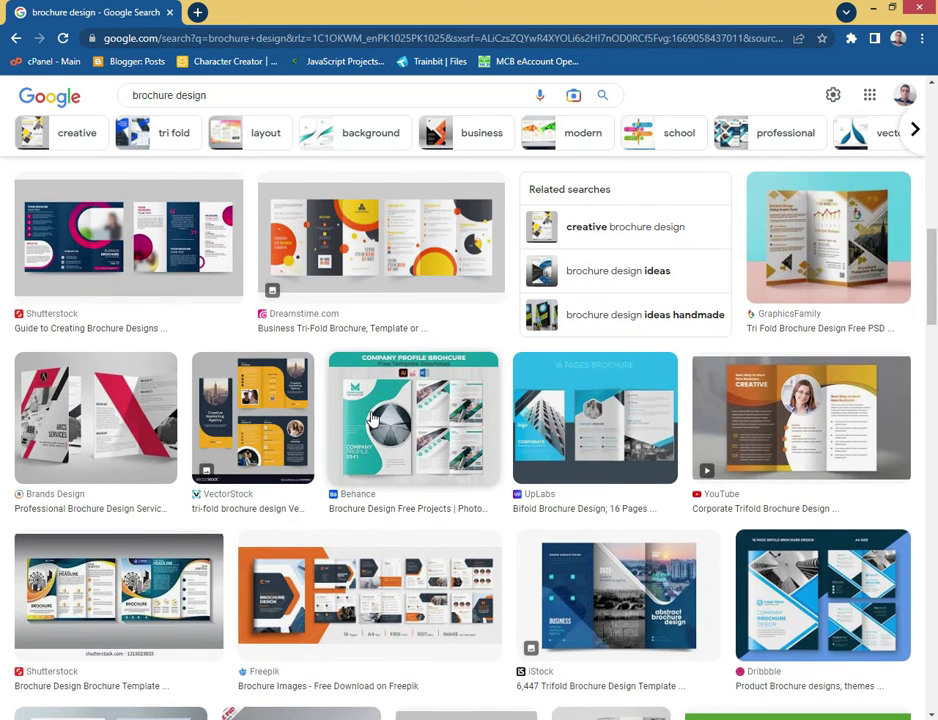
scroll(343, 400, up, 1)
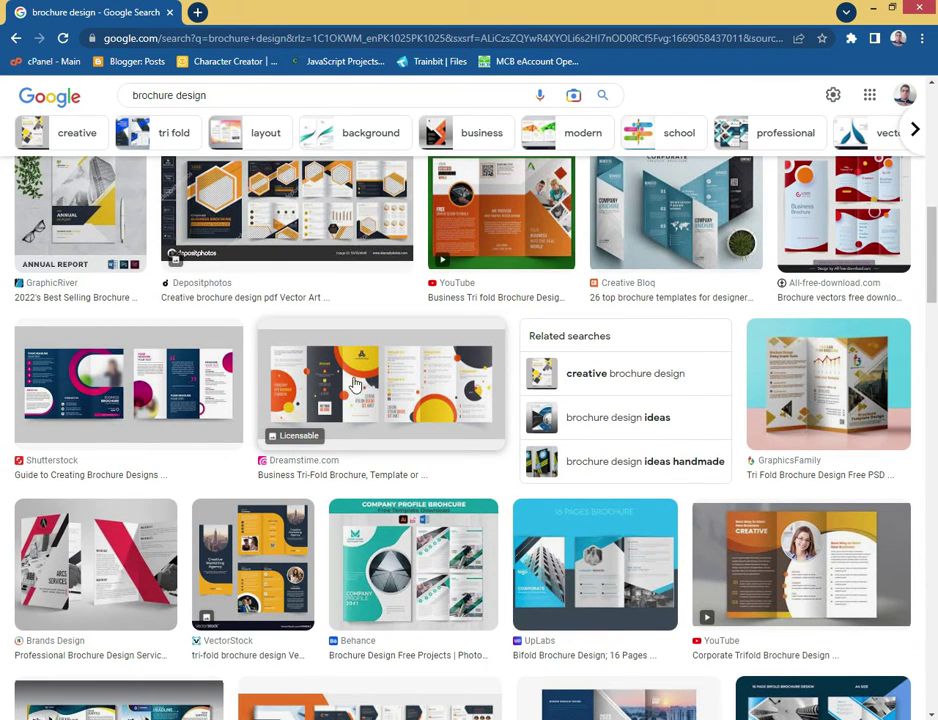
scroll(393, 400, up, 1)
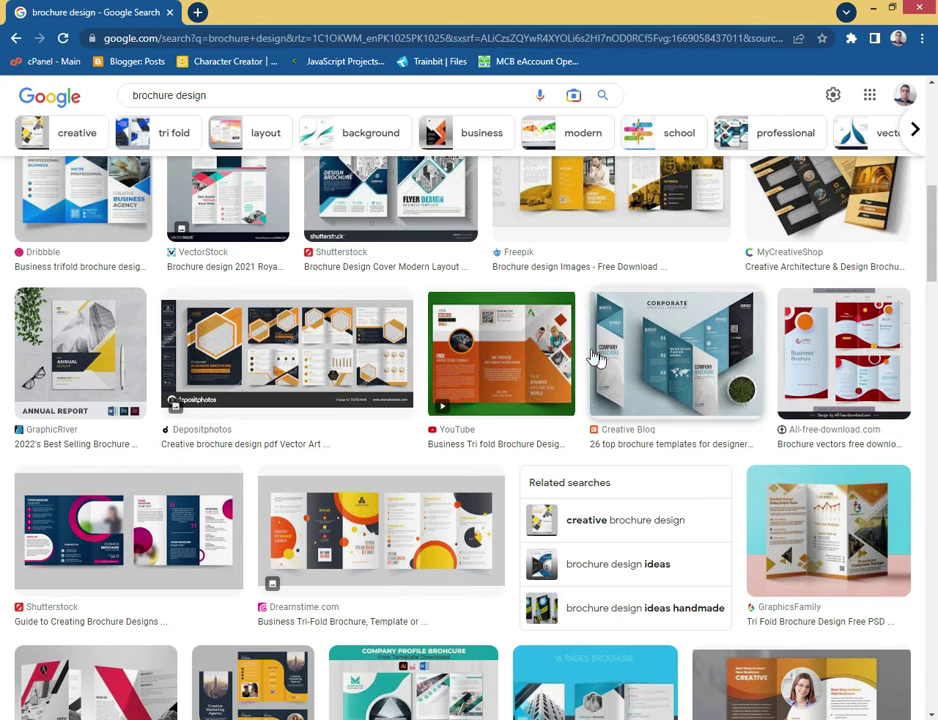
Open the red-and-orange trifold brochure image from All-free-download.com at full size in a new browser tab and view it.
click(833, 342)
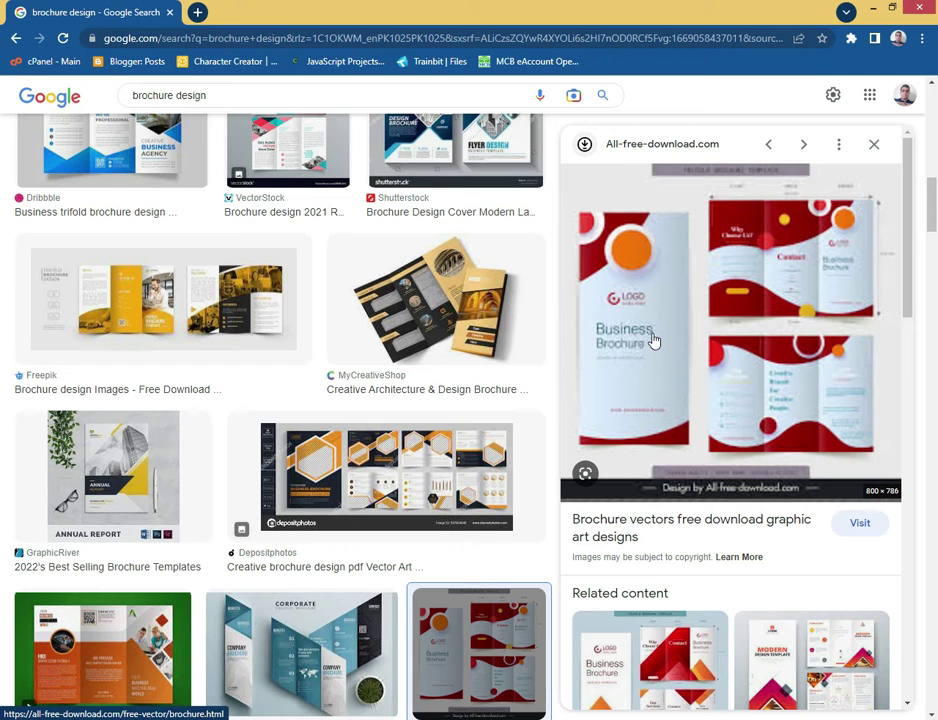
scroll(690, 340, down, 2)
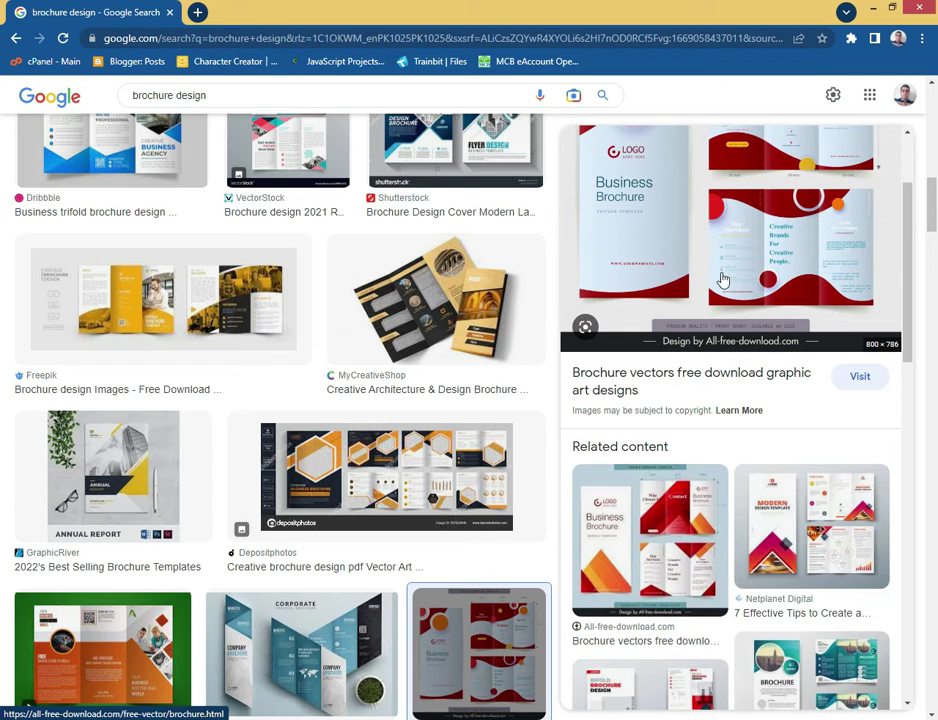
scroll(705, 295, up, 2)
right_click(679, 285)
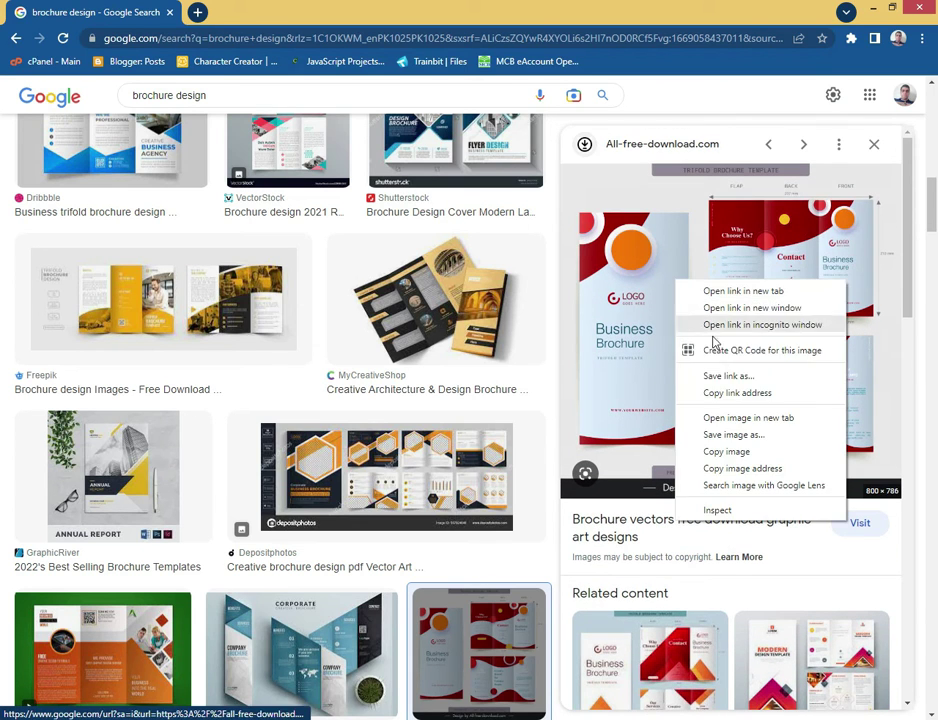
click(727, 417)
click(245, 12)
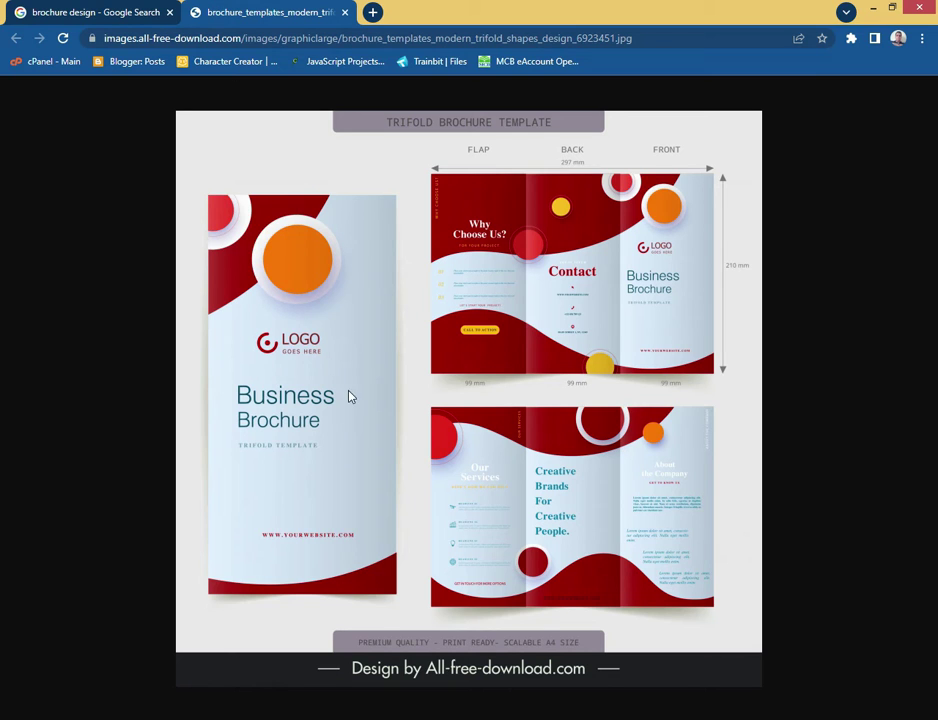
Switch to CorelDRAW and draw a tall rectangle about 4.57 × 8.16 in on the page, modelled on the reference brochure's front panel.
key(alt+Tab)
click(12, 217)
mouse_move(416, 220)
mouse_down()
mouse_move(561, 450)
mouse_move(593, 534)
mouse_up()
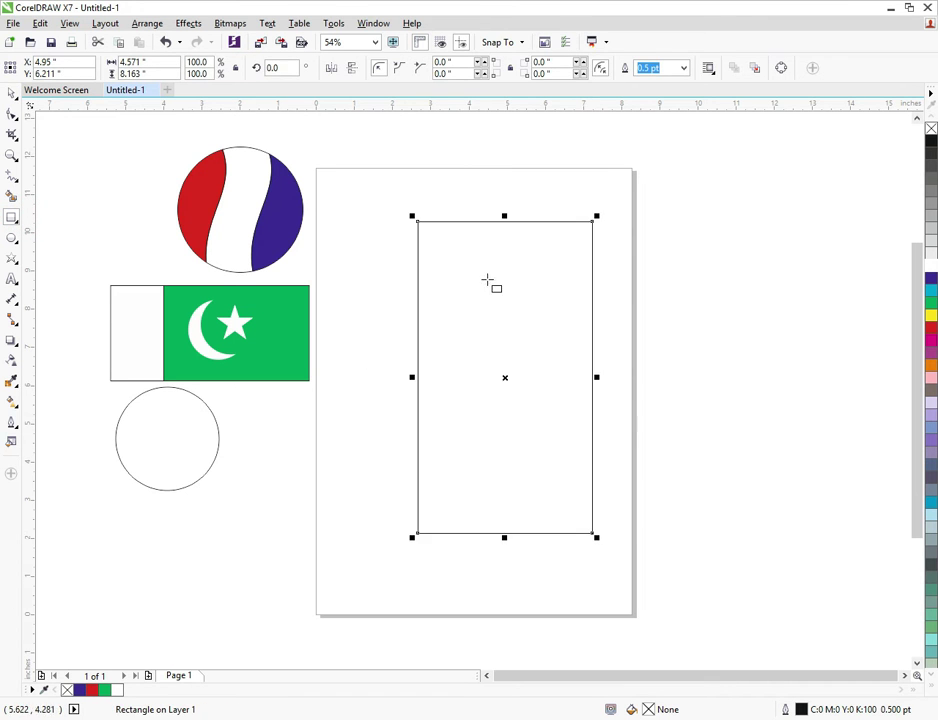
key(alt+Tab)
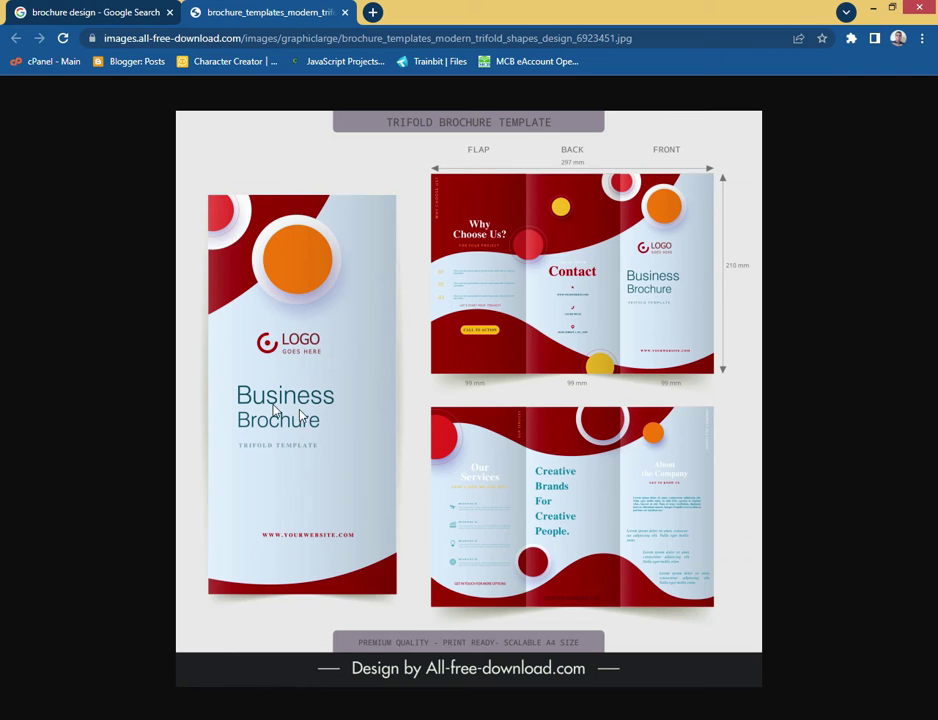
key(alt+Tab)
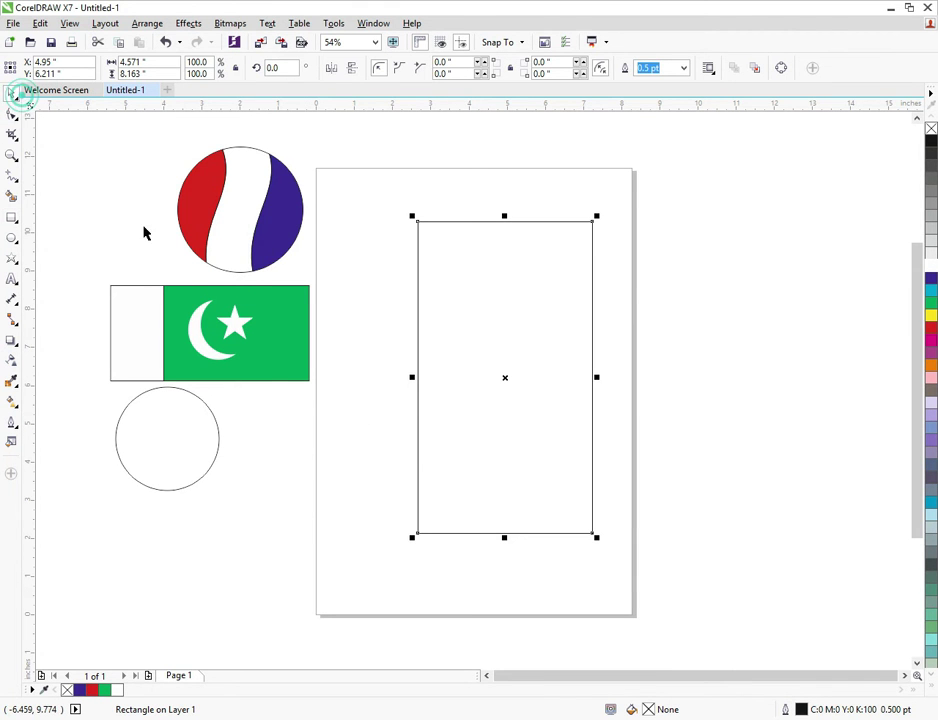
key(alt+Tab)
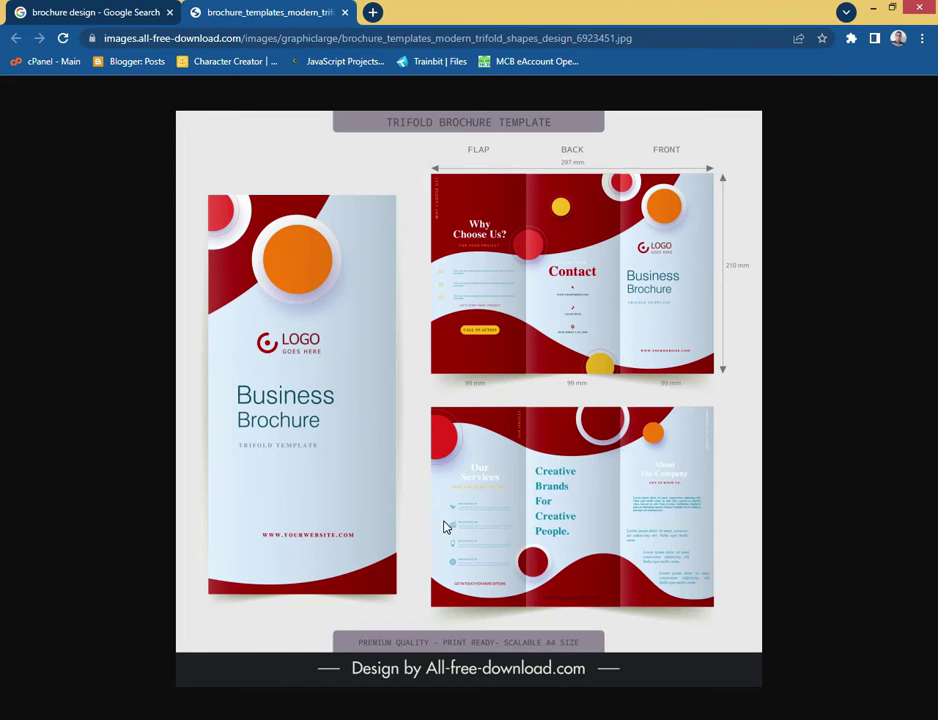
key(alt+Tab)
click(515, 421)
click(538, 448)
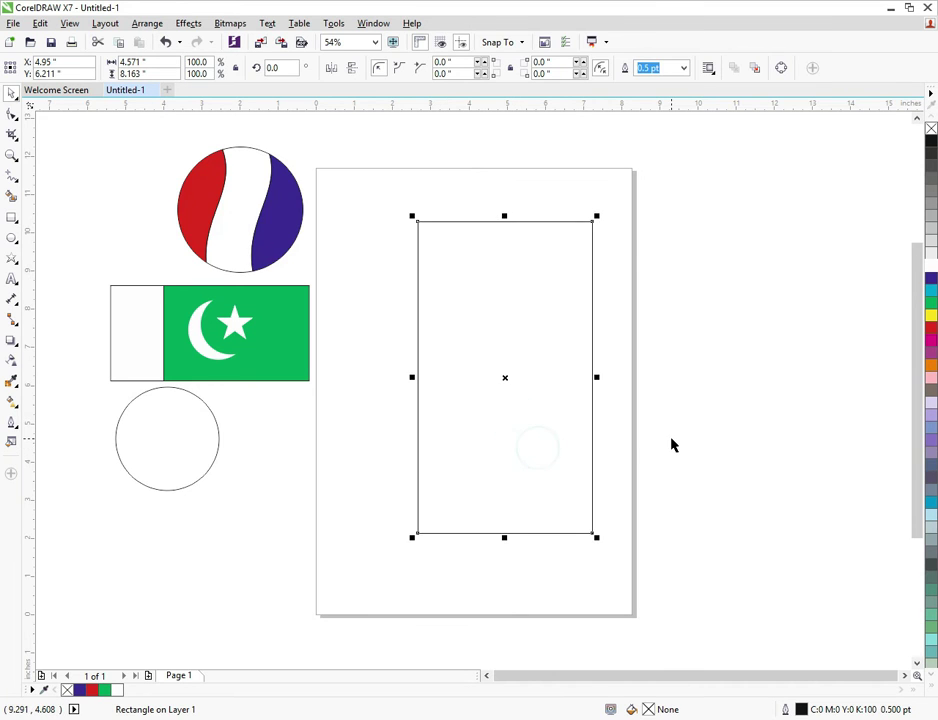
click(671, 443)
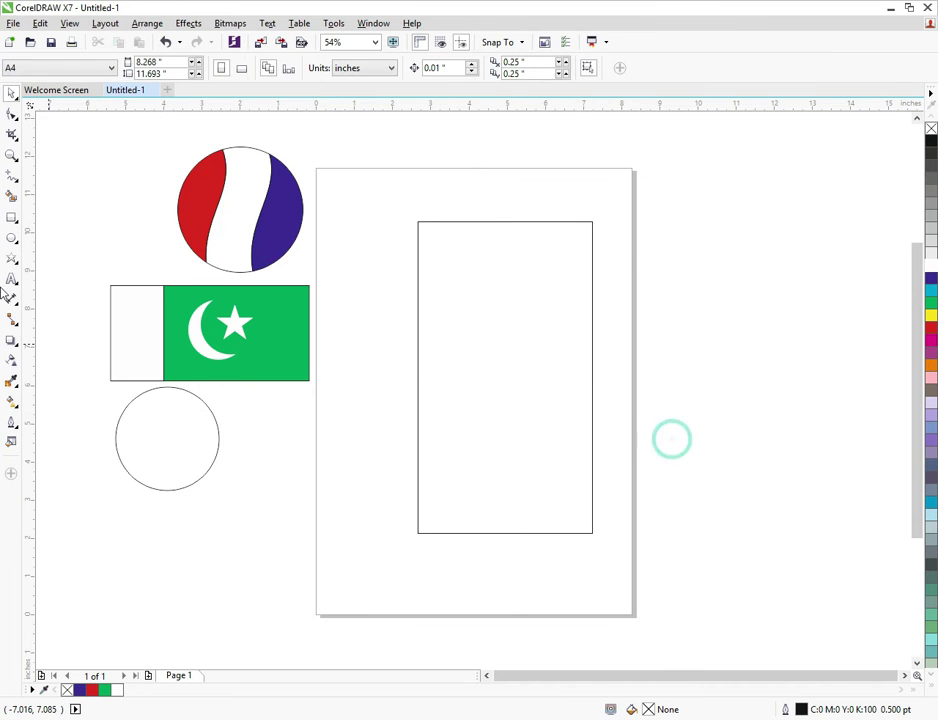
Draw a wide rectangle about 6.91 × 1.69 in across the tall rectangle's lower end, overhanging both sides.
click(12, 217)
drag(380, 547, 654, 477)
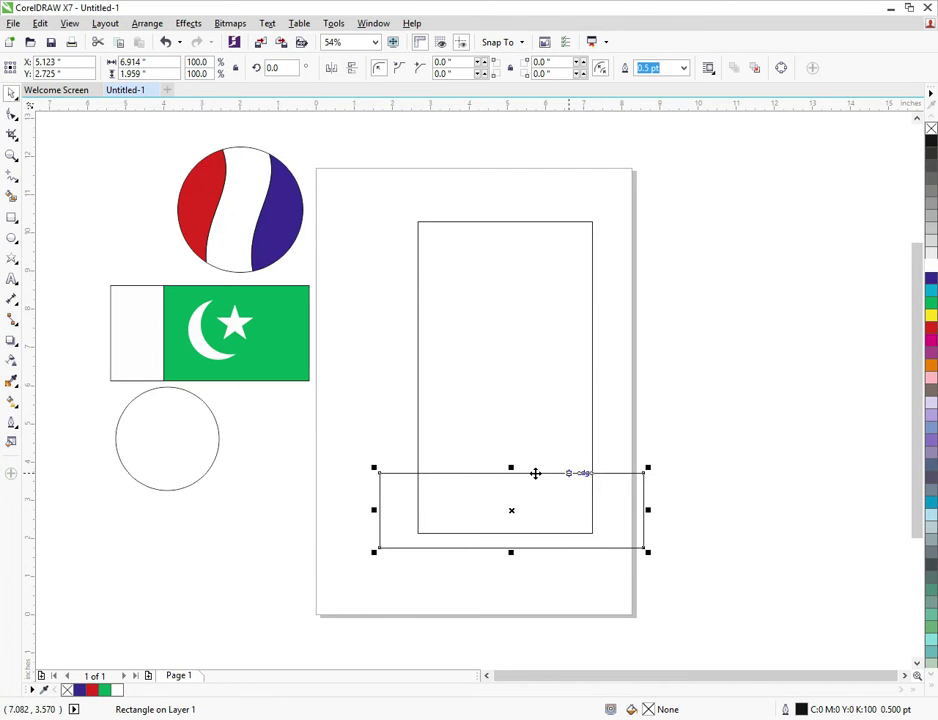
drag(511, 470, 463, 490)
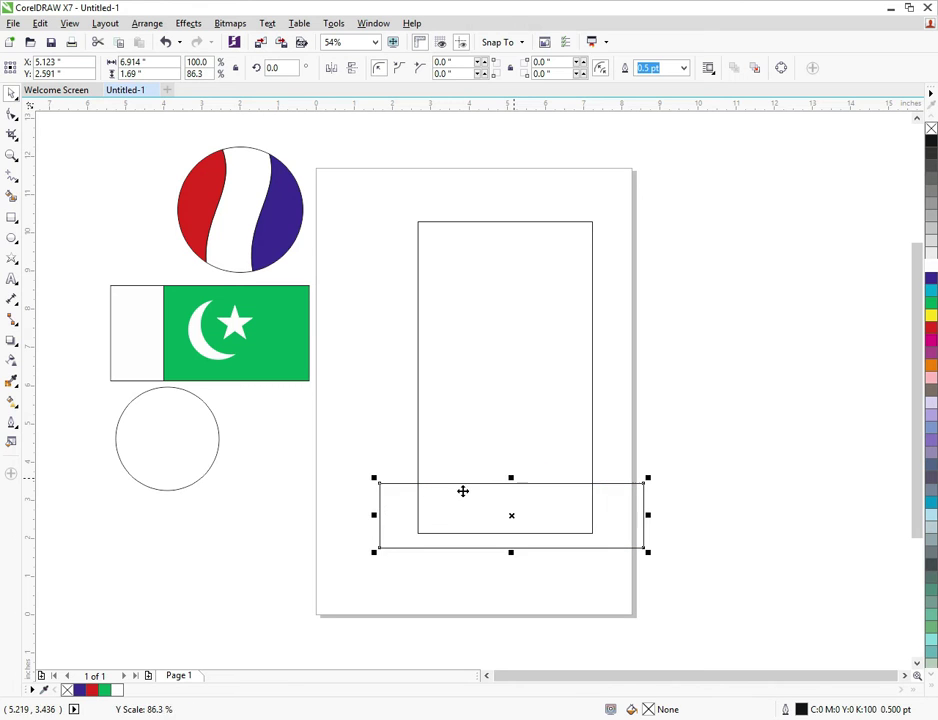
Intersect the tall and wide rectangles, delete the wide one, and select the resulting strip at the base.
shift+click(441, 443)
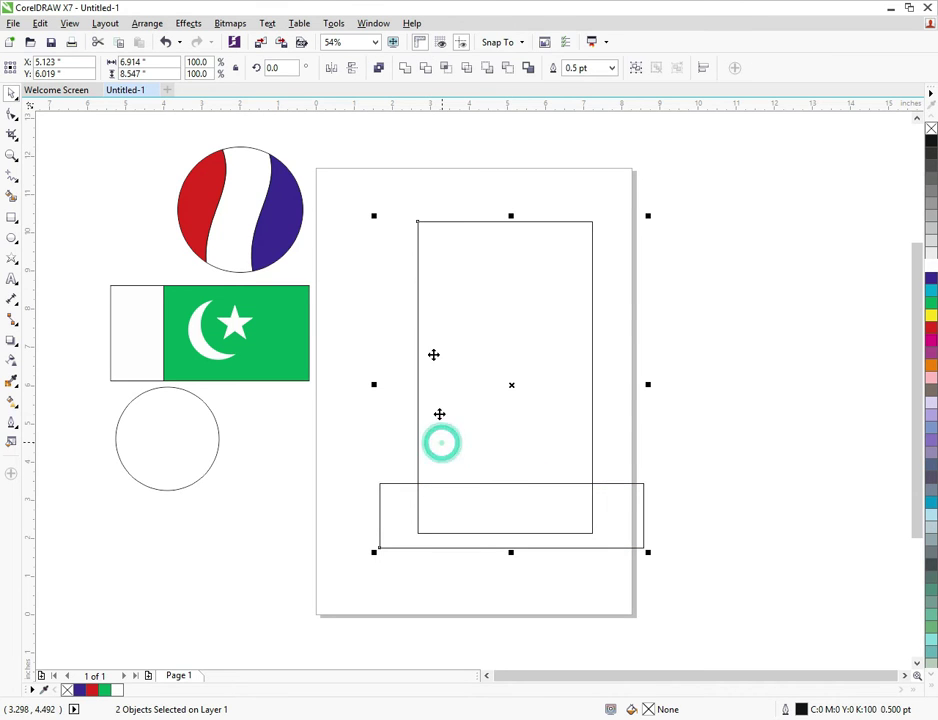
click(447, 67)
click(770, 368)
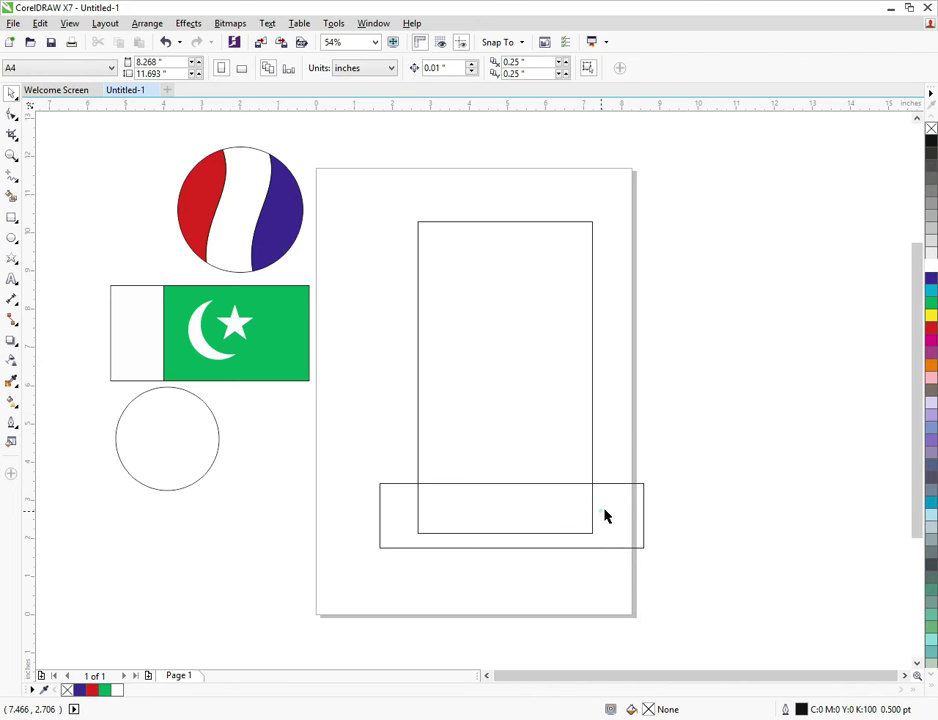
drag(603, 514, 638, 408)
key(Delete)
click(555, 488)
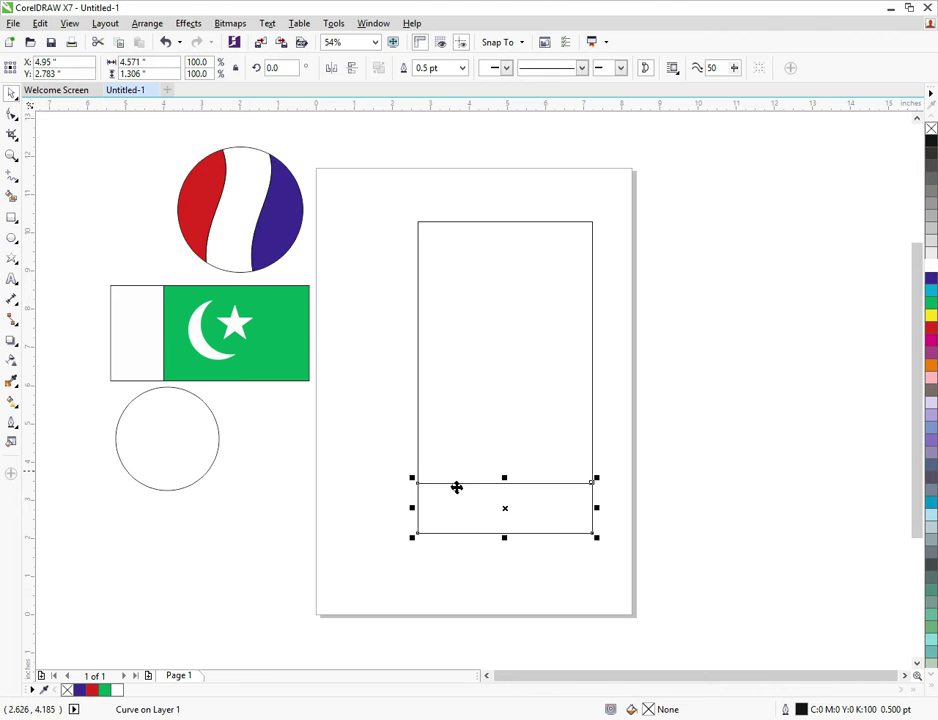
Draw a test rectangle about 4.15 × 4.82 in beside the page and try reshaping its corner with the Shape tool.
click(12, 218)
drag(663, 200, 823, 384)
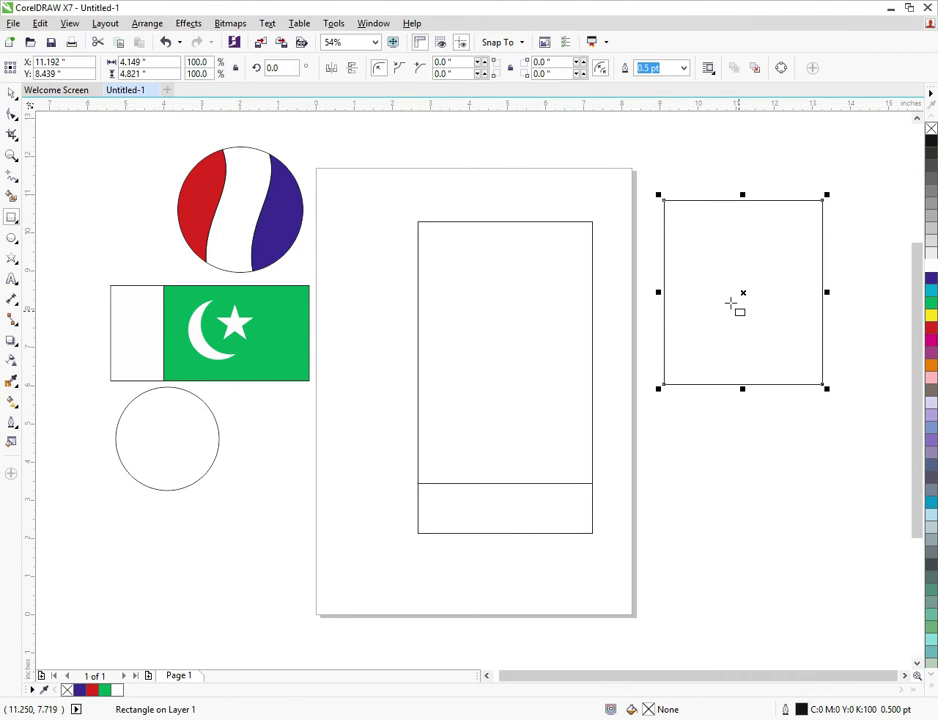
click(14, 117)
mouse_move(664, 202)
mouse_down()
mouse_move(701, 197)
mouse_move(670, 205)
mouse_move(692, 197)
mouse_move(676, 201)
mouse_move(680, 211)
mouse_move(664, 201)
mouse_up()
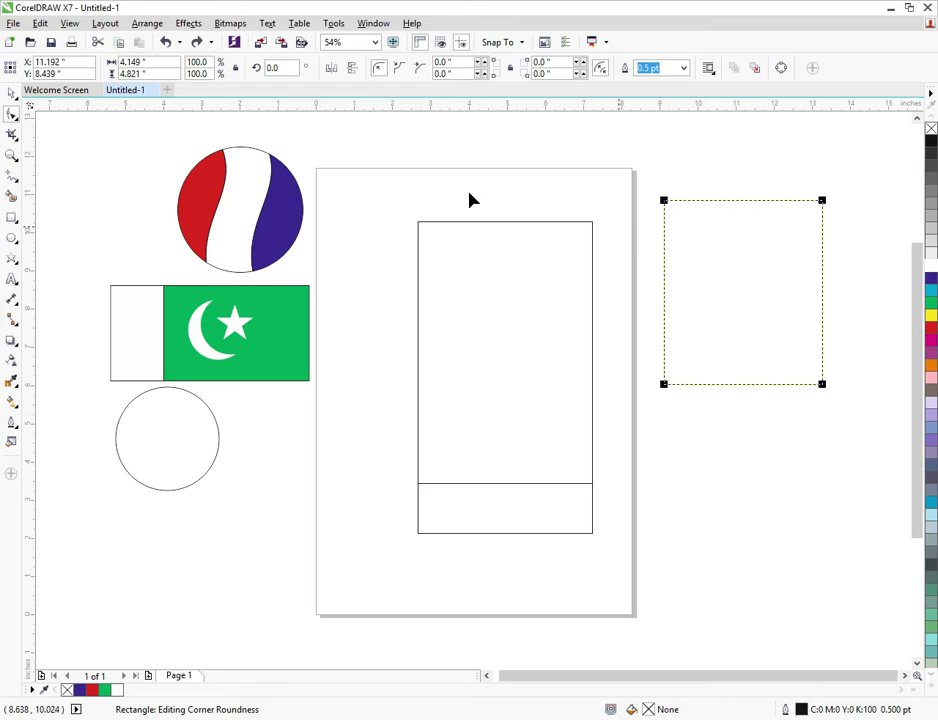
click(11, 92)
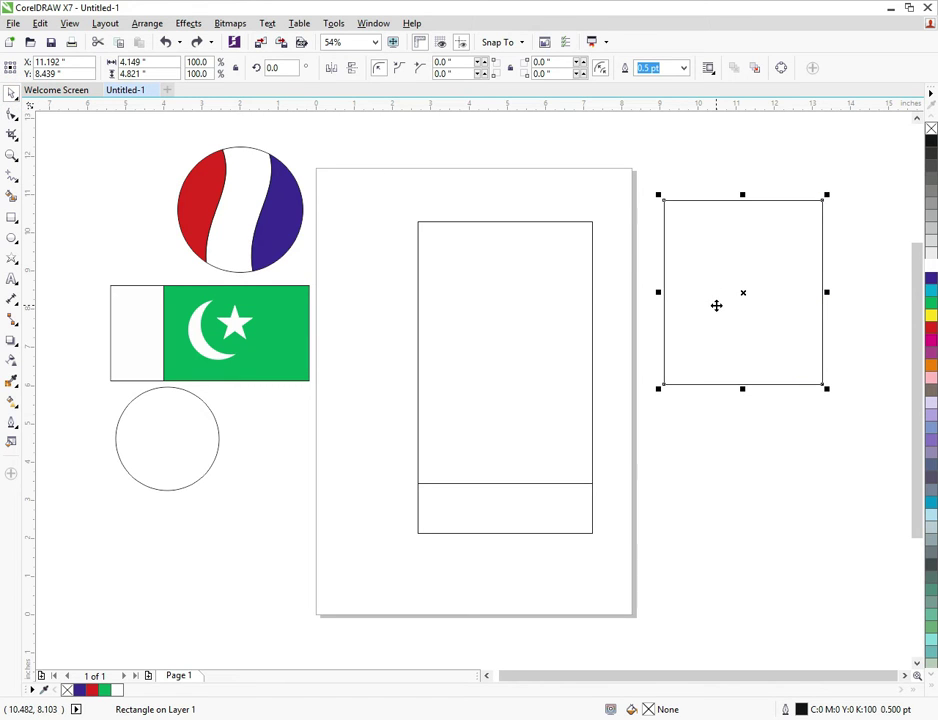
Make a shortened copy over the lower part of the test rectangle and weld both into one shape.
drag(743, 195, 745, 280)
click(760, 393)
drag(722, 340, 758, 492)
key(ctrl+z)
drag(655, 412, 852, 168)
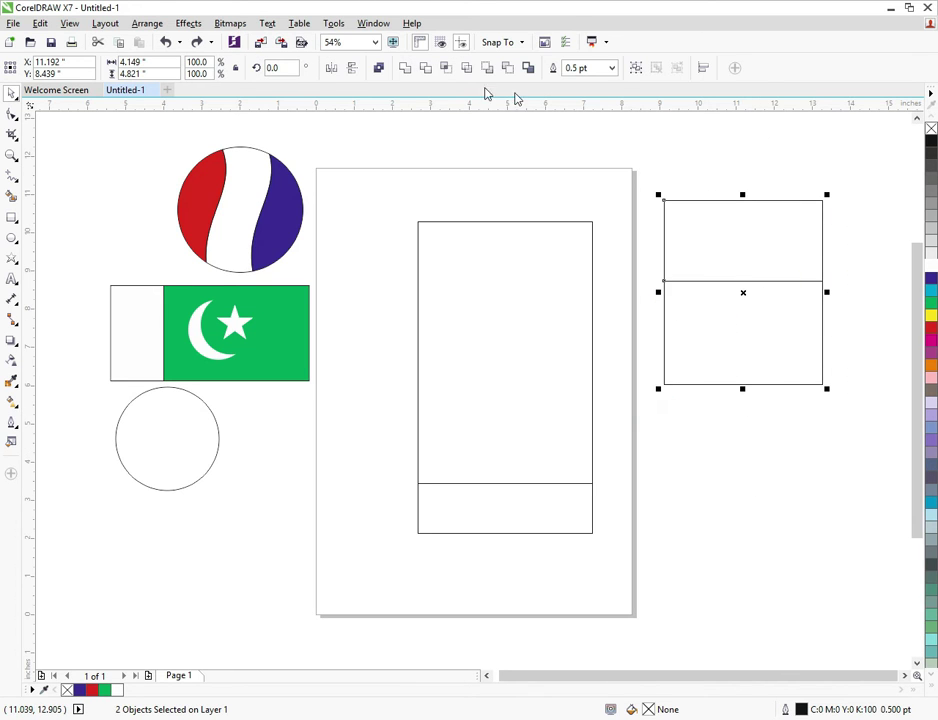
click(404, 68)
click(748, 275)
click(730, 266)
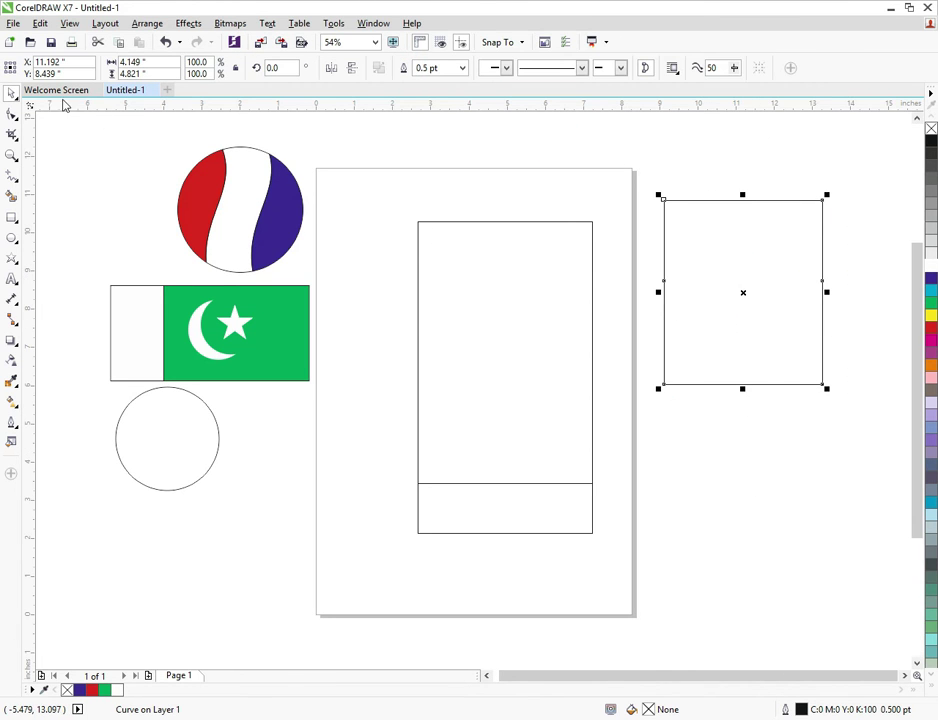
Pull the welded test shape's upper-left corner node inward toward the middle of the shape.
click(13, 115)
drag(665, 202, 768, 298)
double_click(765, 302)
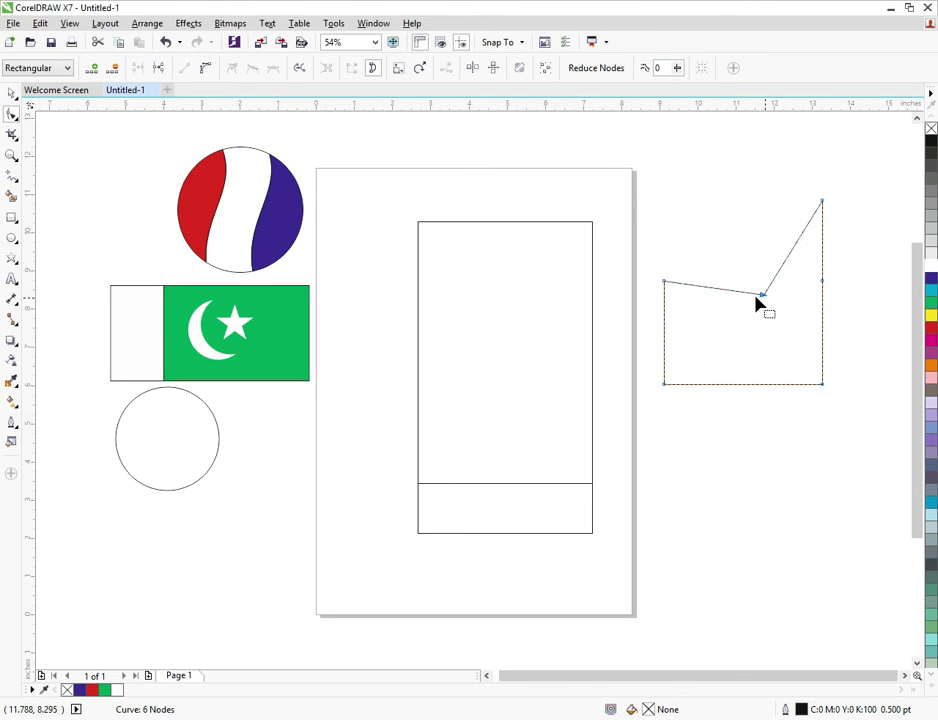
Lower the base strip's upper-left node close to the bottom edge so its upper side slopes up to the right.
click(419, 492)
drag(416, 484, 420, 509)
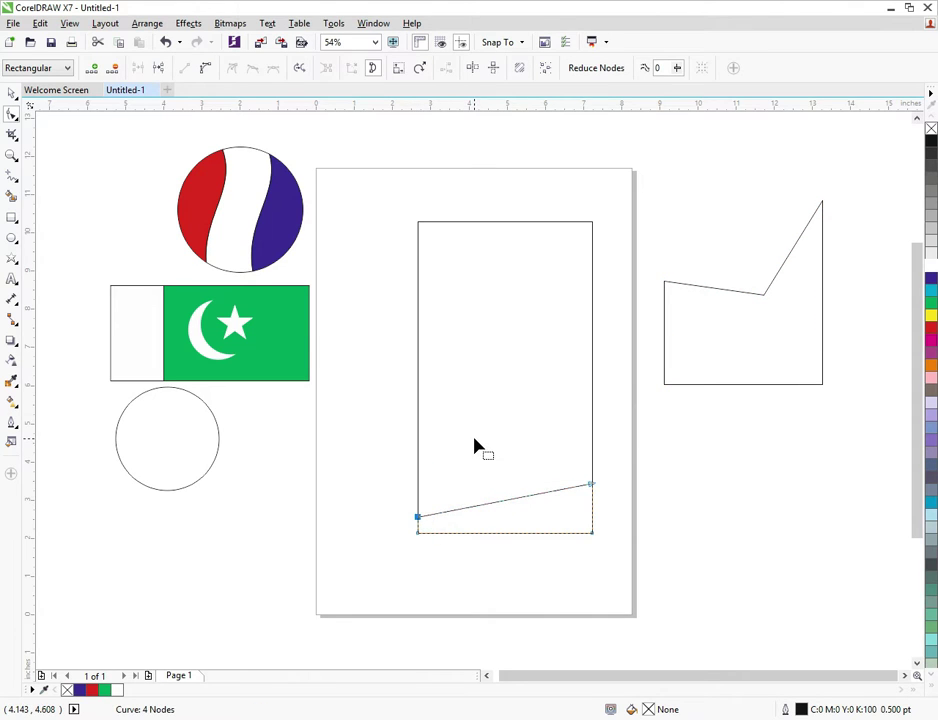
key(alt+Tab)
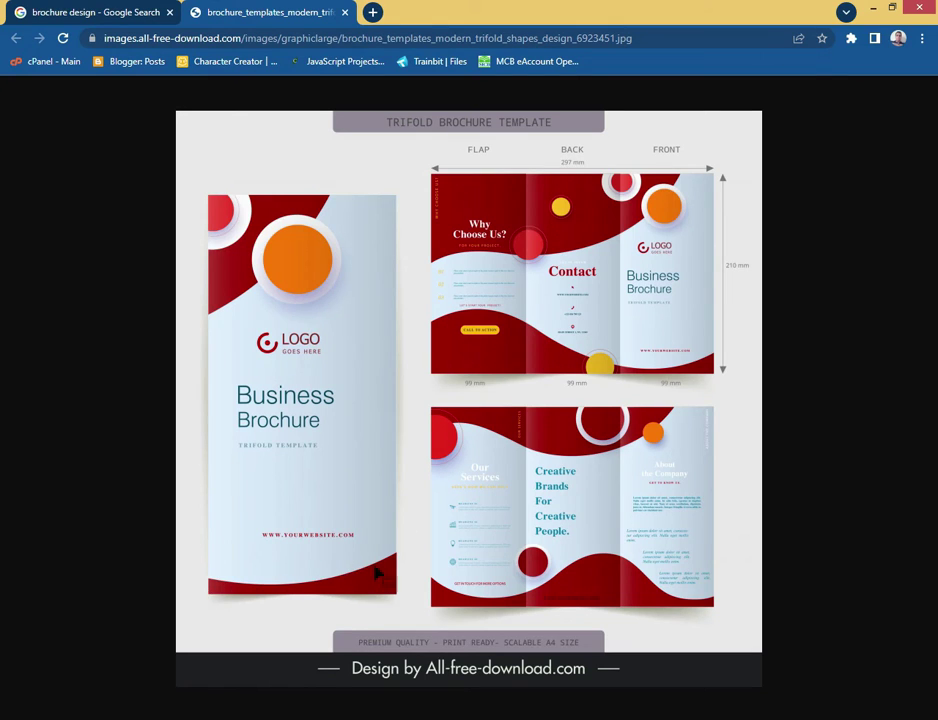
key(alt+Tab)
scroll(420, 530, up, 4)
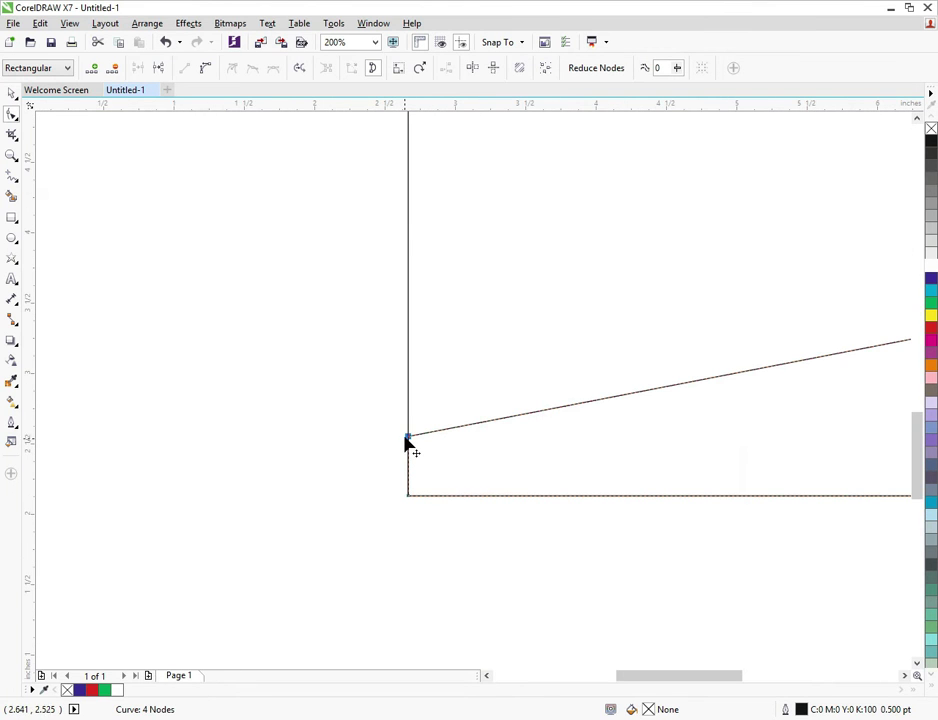
drag(409, 438, 412, 460)
scroll(279, 468, down, 4)
Convert the base strip's sloping upper edge to a curve and bend it downward like the reference brochure's footer.
click(357, 445)
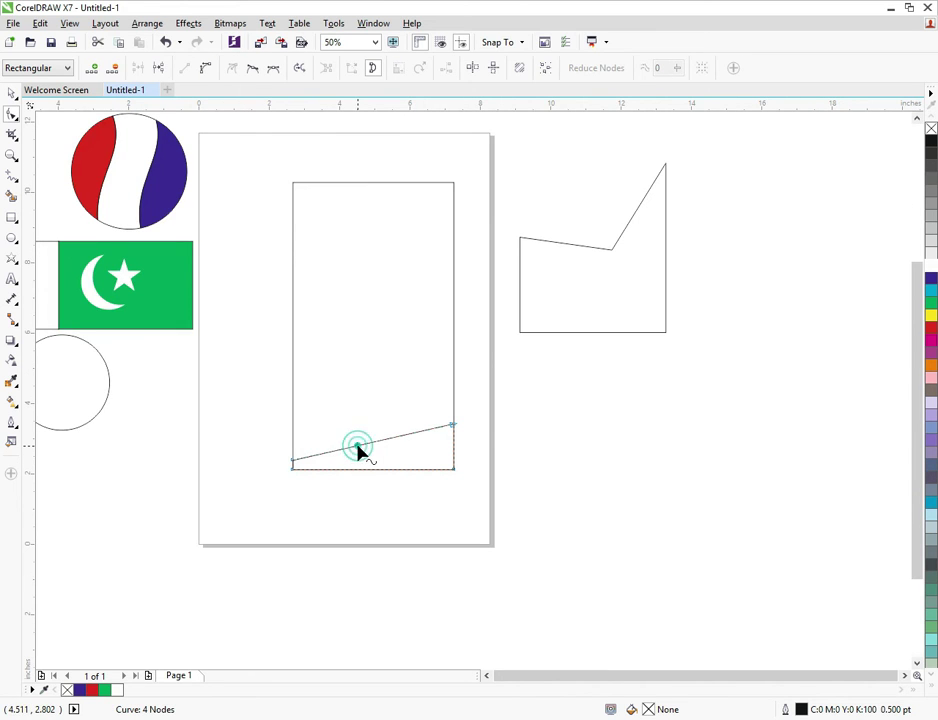
click(206, 68)
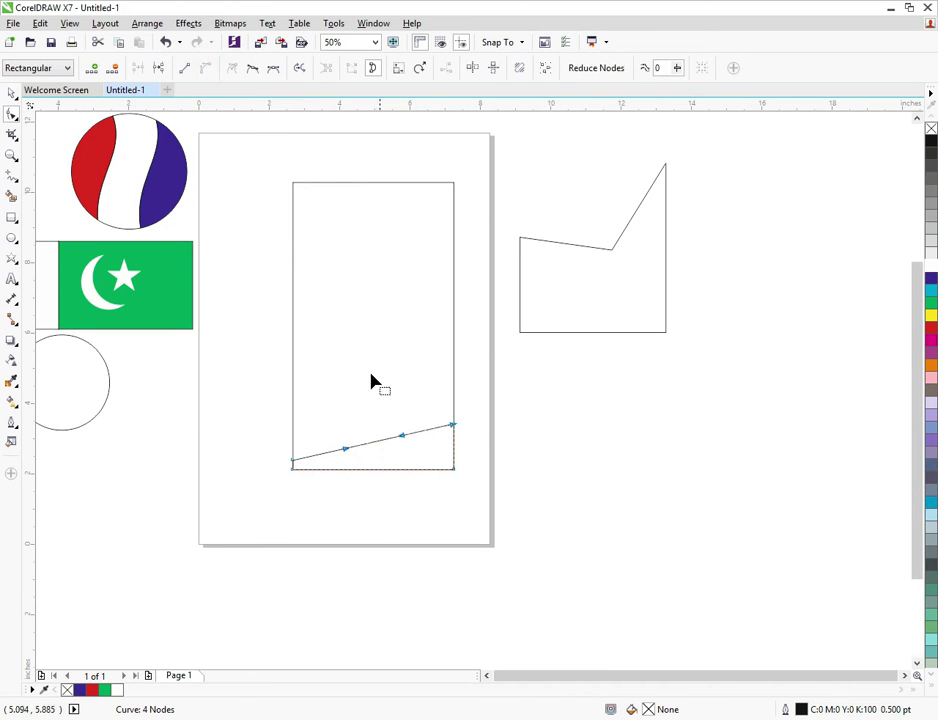
key(alt+Tab)
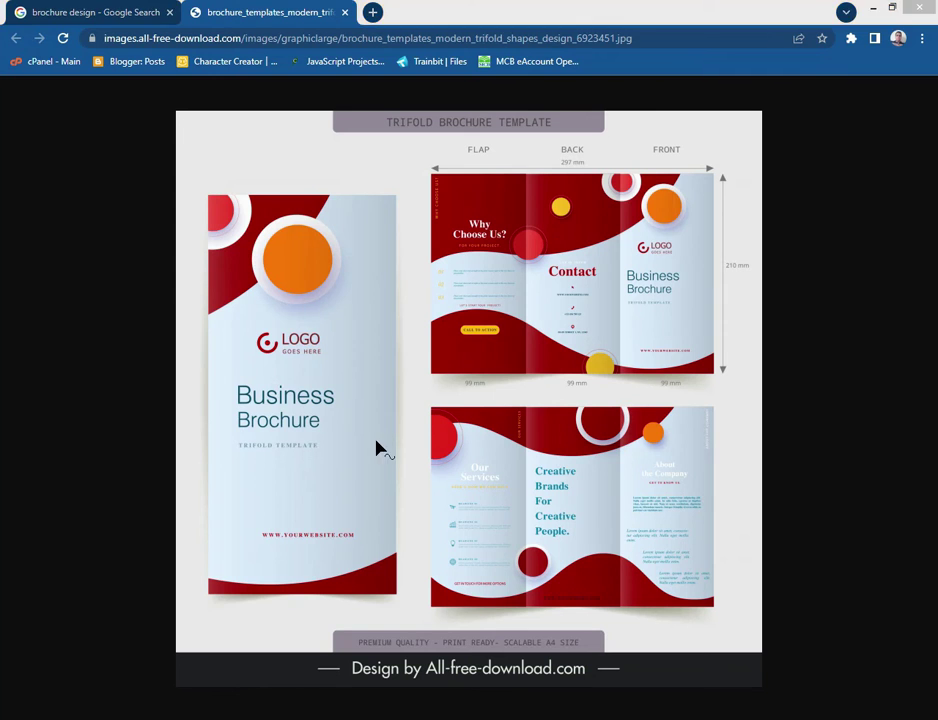
key(alt+Tab)
drag(370, 449, 380, 460)
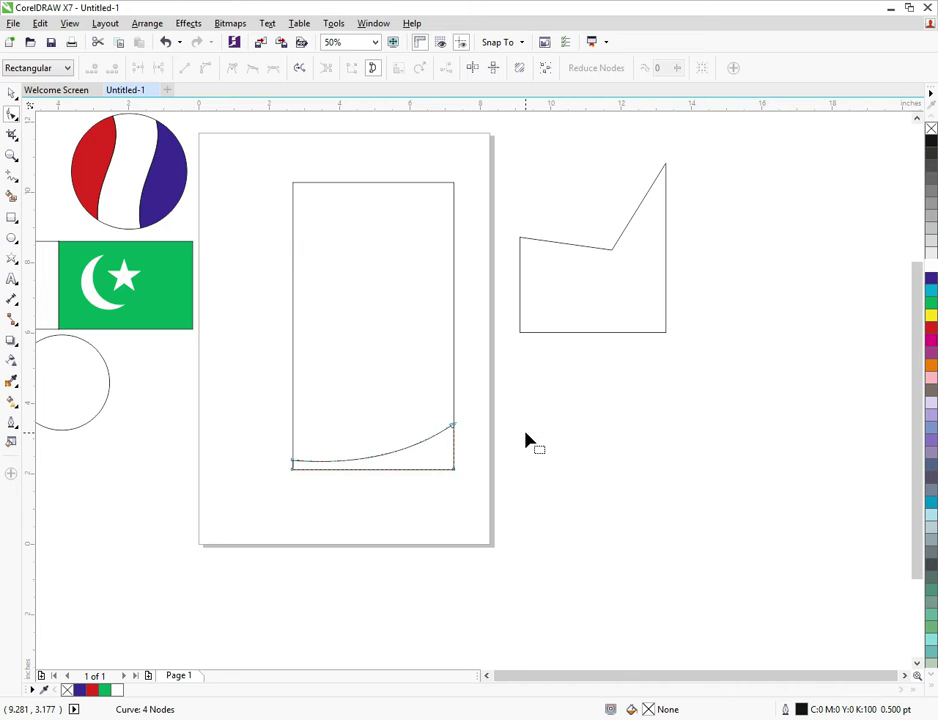
Compare the curved base strip with the front panel of the reference brochure.
key(alt+Tab)
key(alt+Tab)
click(12, 92)
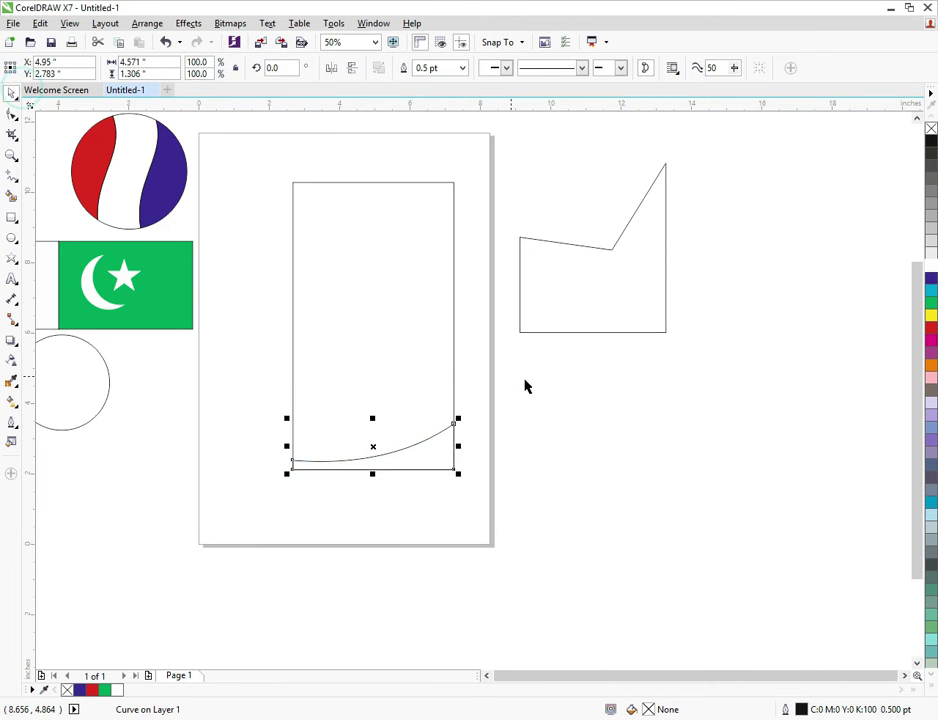
click(525, 381)
key(alt+Tab)
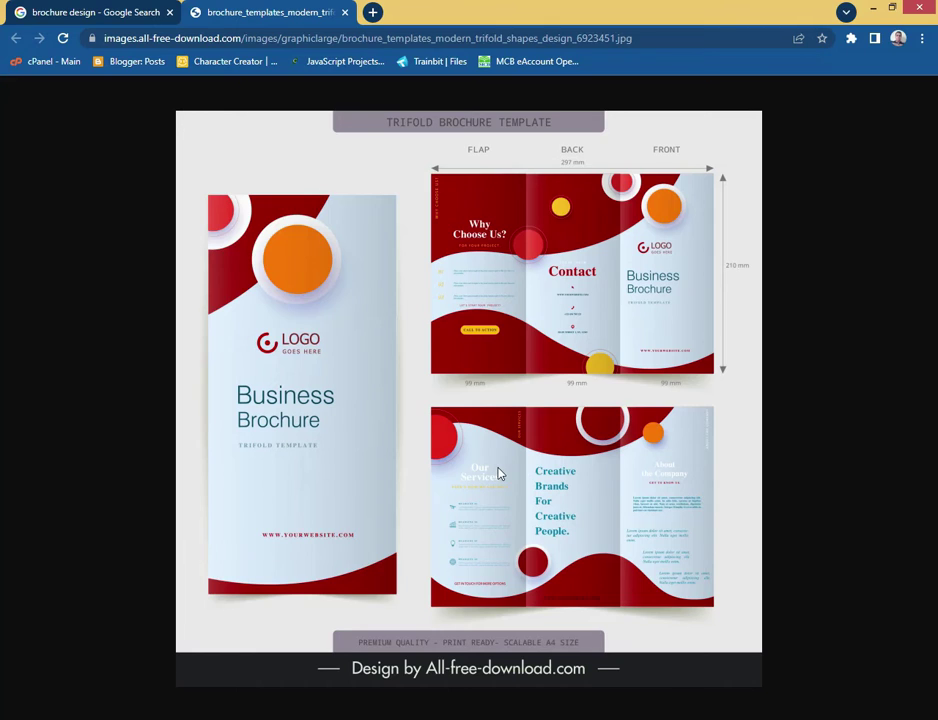
key(alt+Tab)
scroll(297, 479, down, 1)
scroll(449, 468, up, 1)
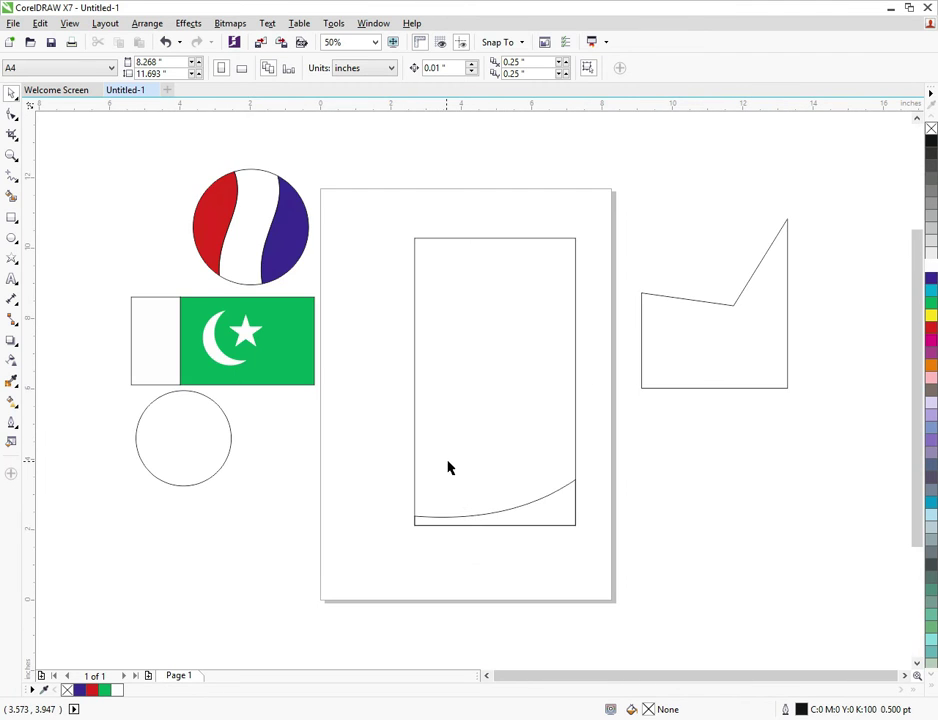
key(alt+Tab)
key(alt+Tab)
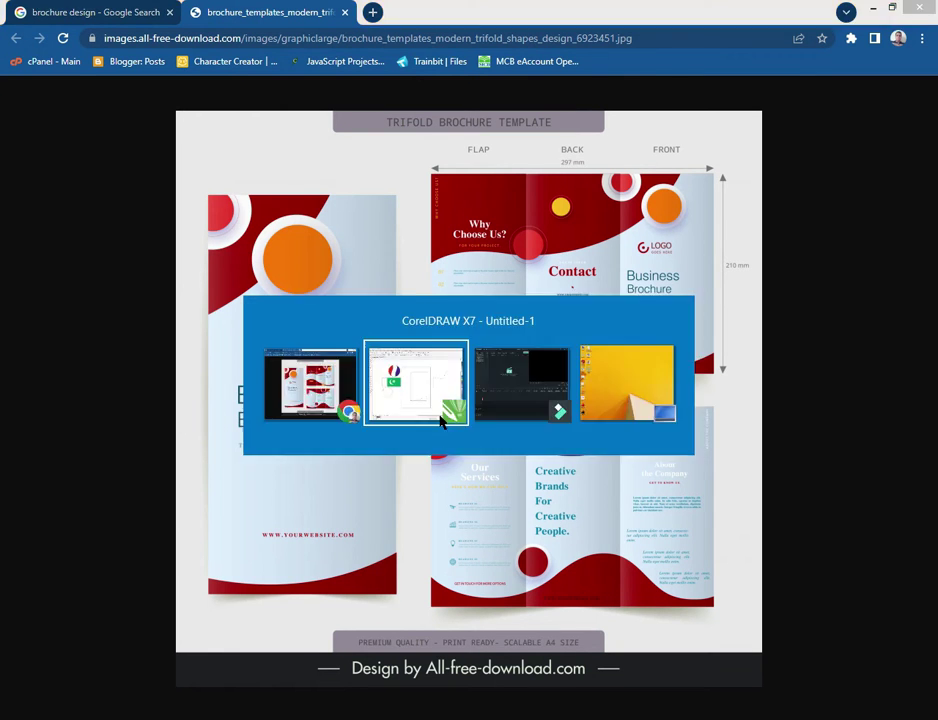
Delete the notched test shape beside the page.
click(695, 327)
key(Delete)
click(700, 329)
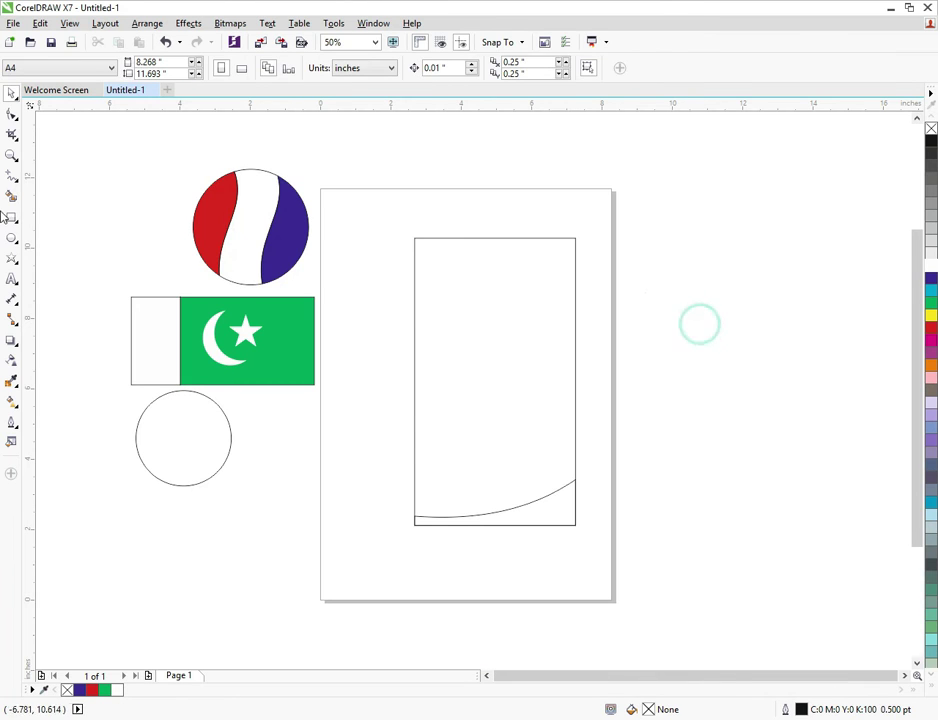
Move the empty circle onto the tall rectangle, centred on its upper-left corner, and check the placement against the reference brochure.
click(190, 441)
drag(180, 441, 414, 238)
key(alt+Tab)
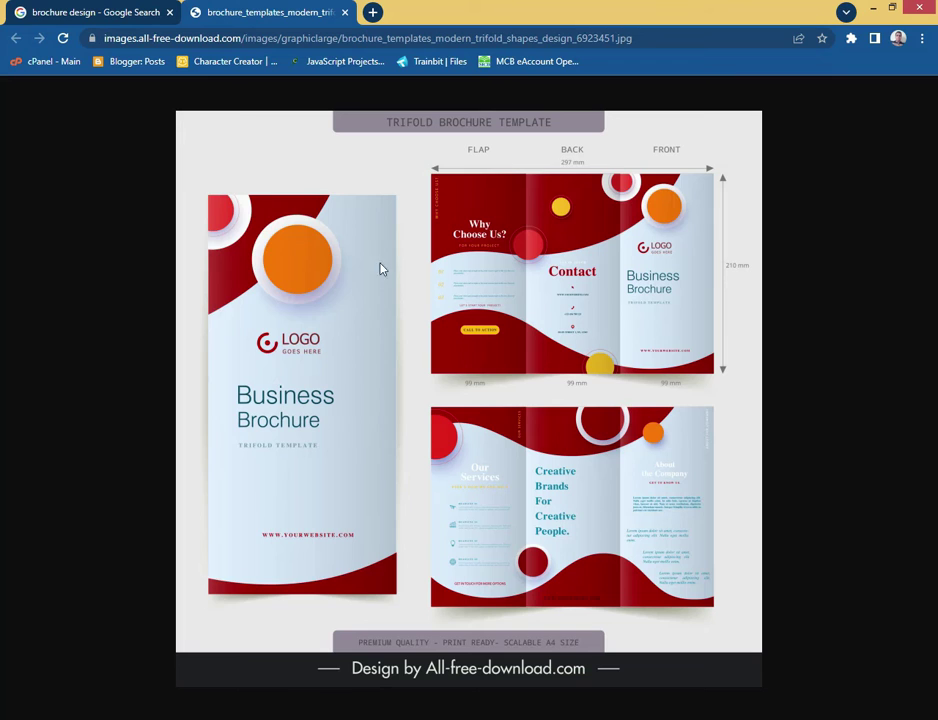
key(alt+Tab)
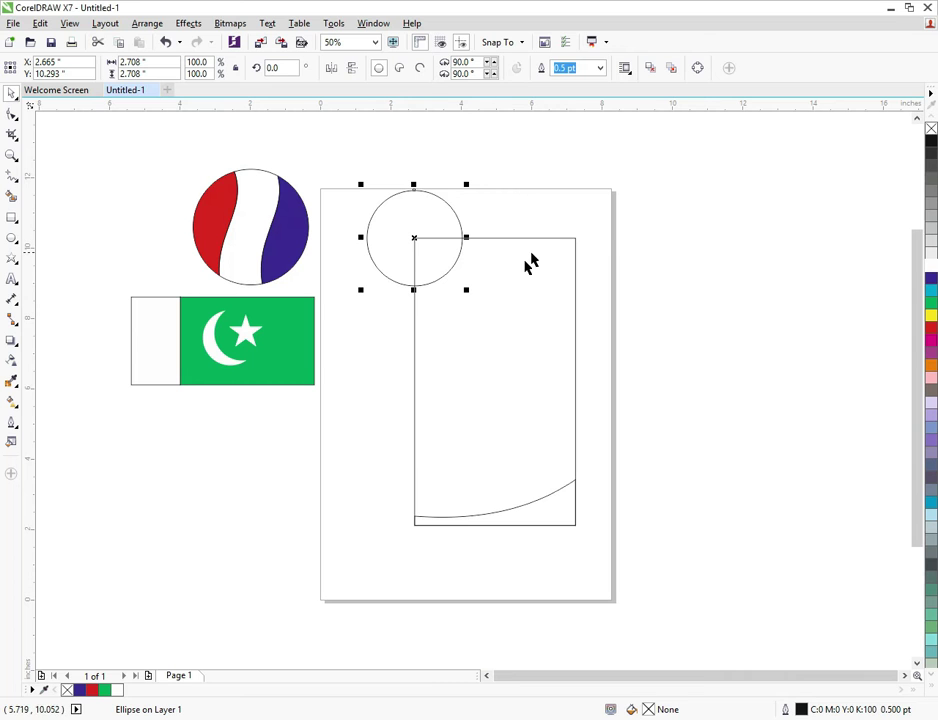
Enlarge the corner circle about its centre to about 4.27 inches and intersect it with the tall rectangle.
drag(466, 292, 501, 320)
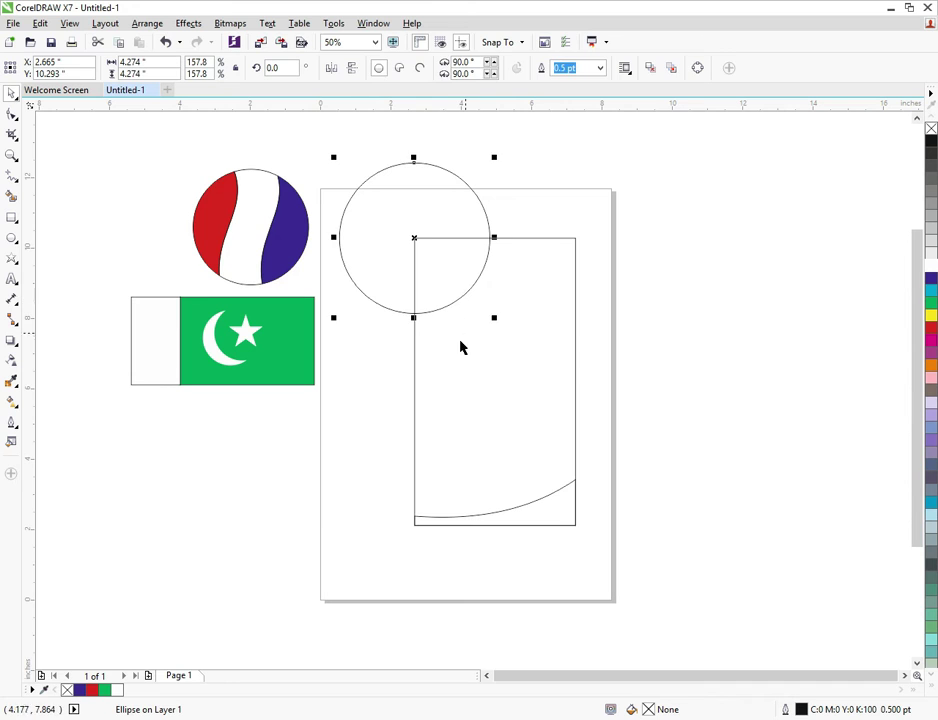
shift+click(462, 347)
click(446, 67)
click(454, 142)
Delete the full corner circle, compare the remaining quarter with the reference brochure, and undo the deletion.
click(435, 179)
key(Delete)
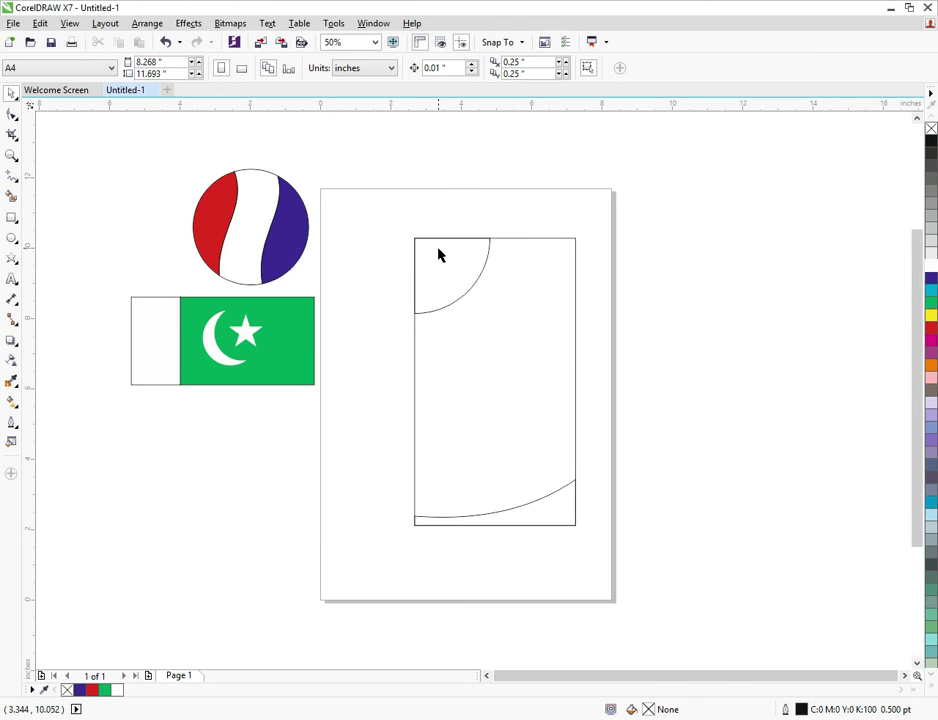
click(442, 256)
key(alt+Tab)
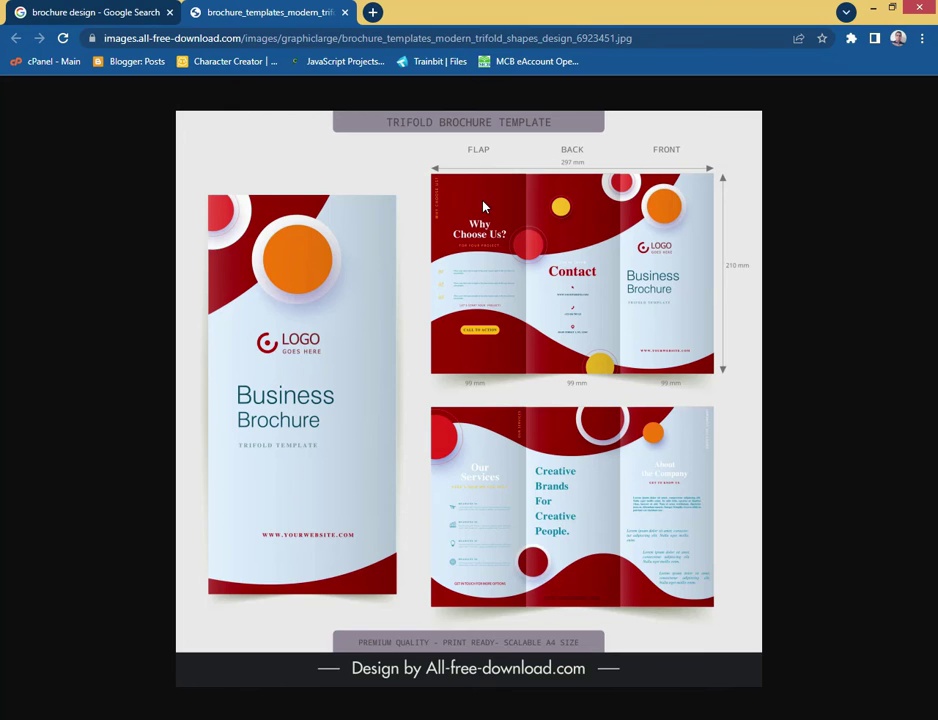
key(alt+Tab)
key(alt+Tab)
key(alt+Tab)
key(ctrl+z)
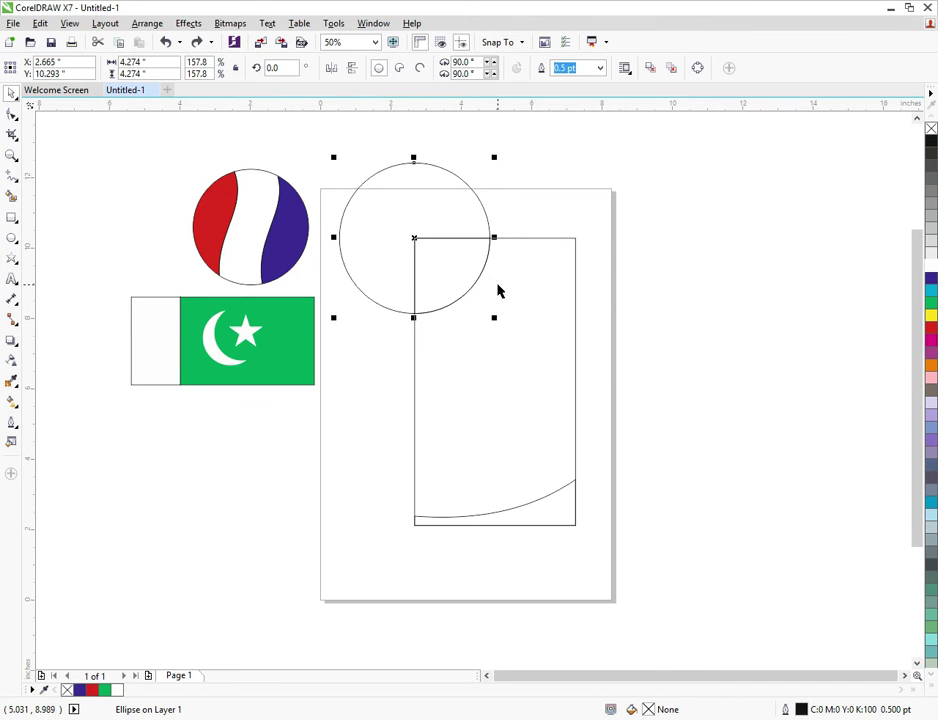
Shrink the corner circle about its centre to about 2.29 inches, guided by the reference brochure's corner ring.
key(alt+Tab)
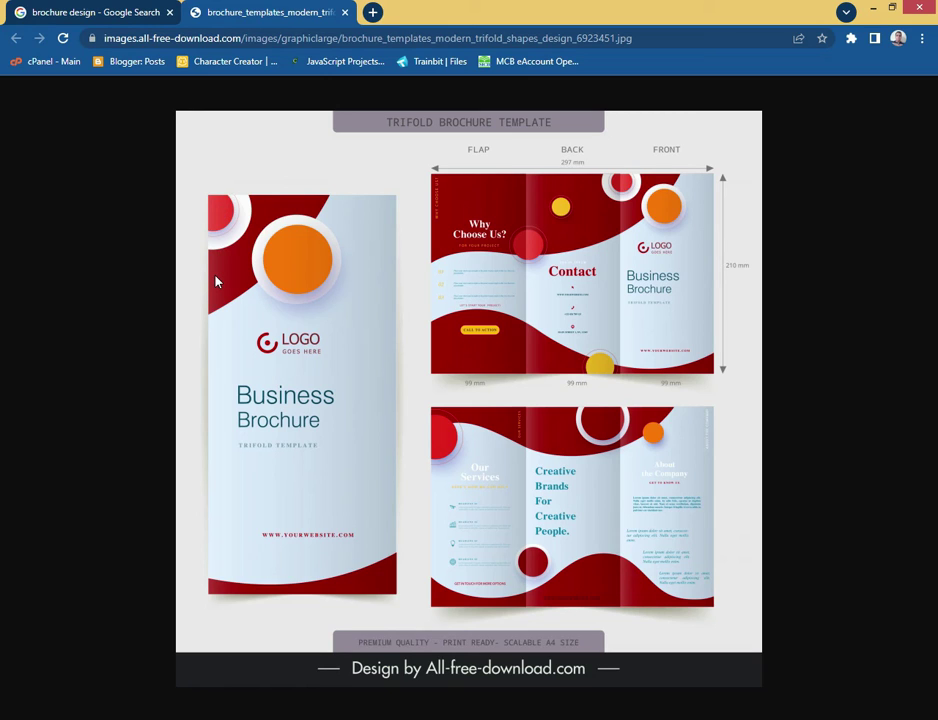
key(alt+Tab)
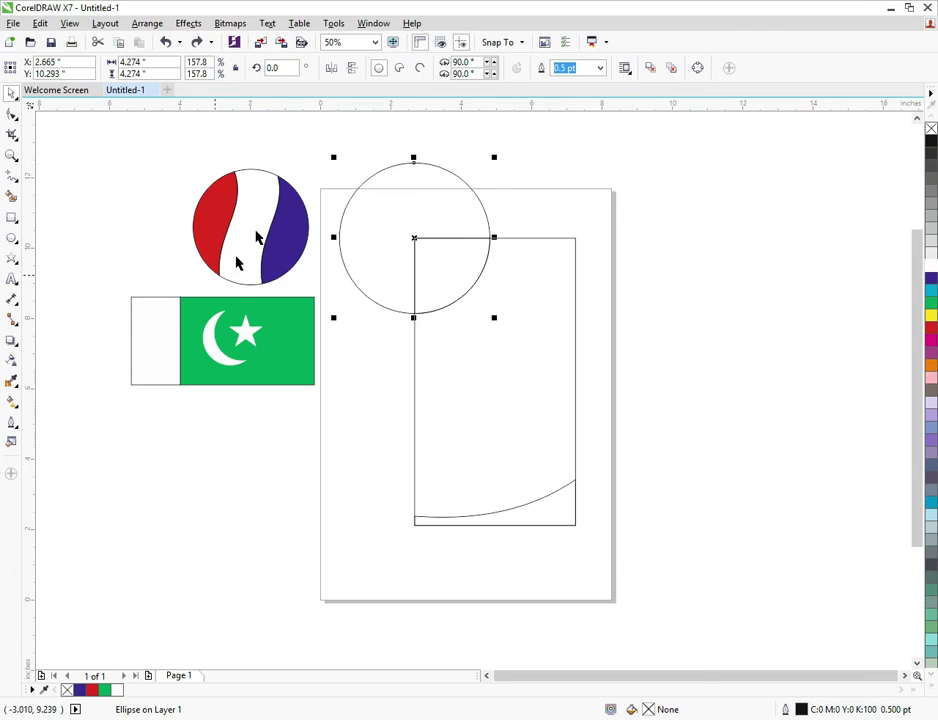
drag(495, 318, 463, 316)
key(alt+Tab)
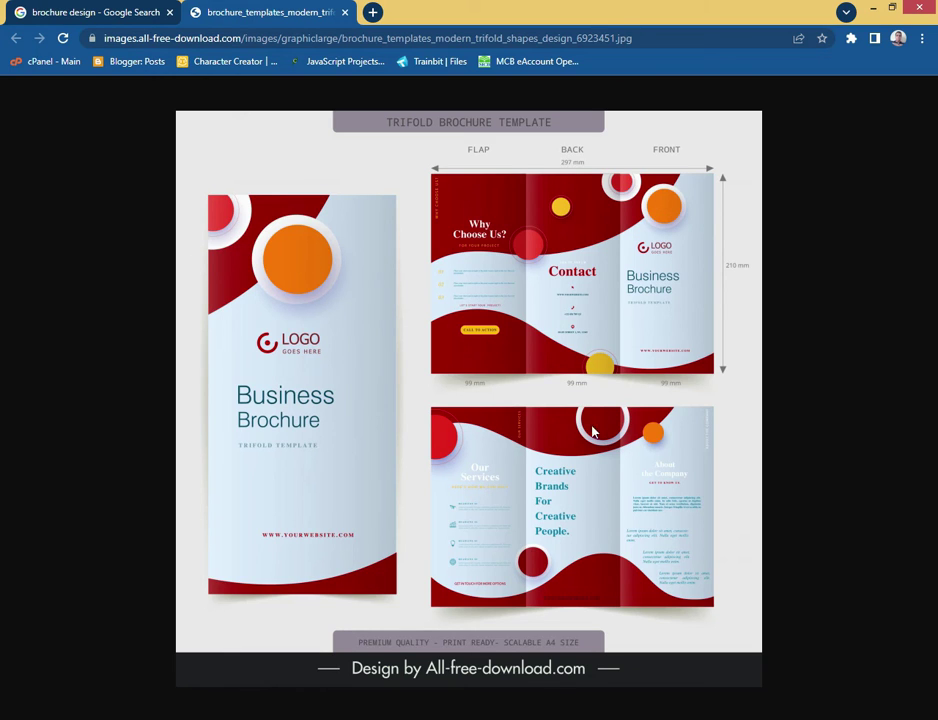
drag(601, 175, 620, 188)
key(alt+Tab)
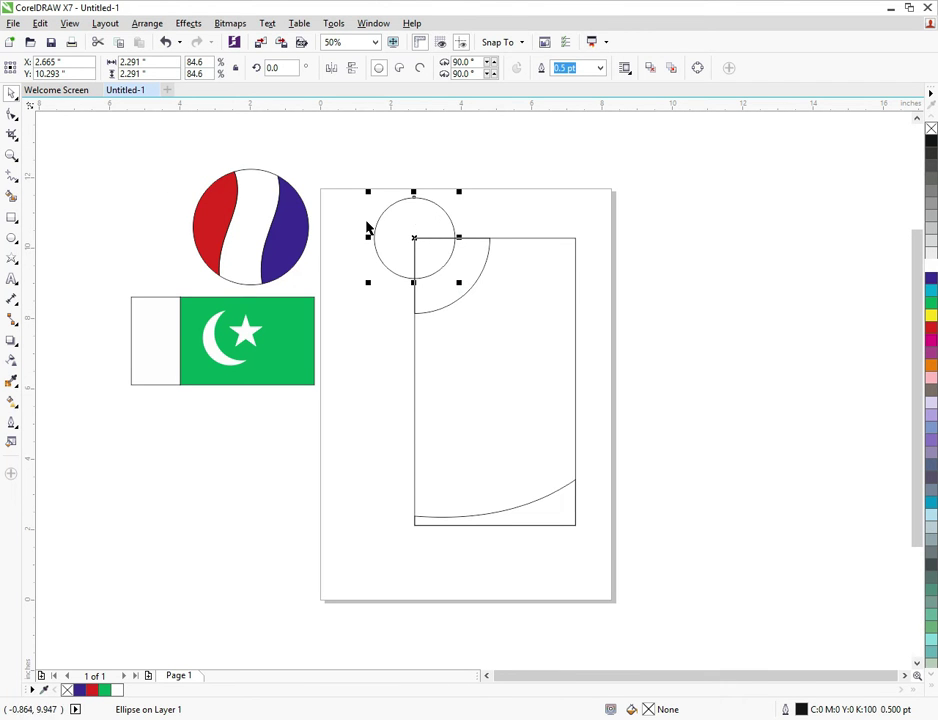
key(alt+Tab)
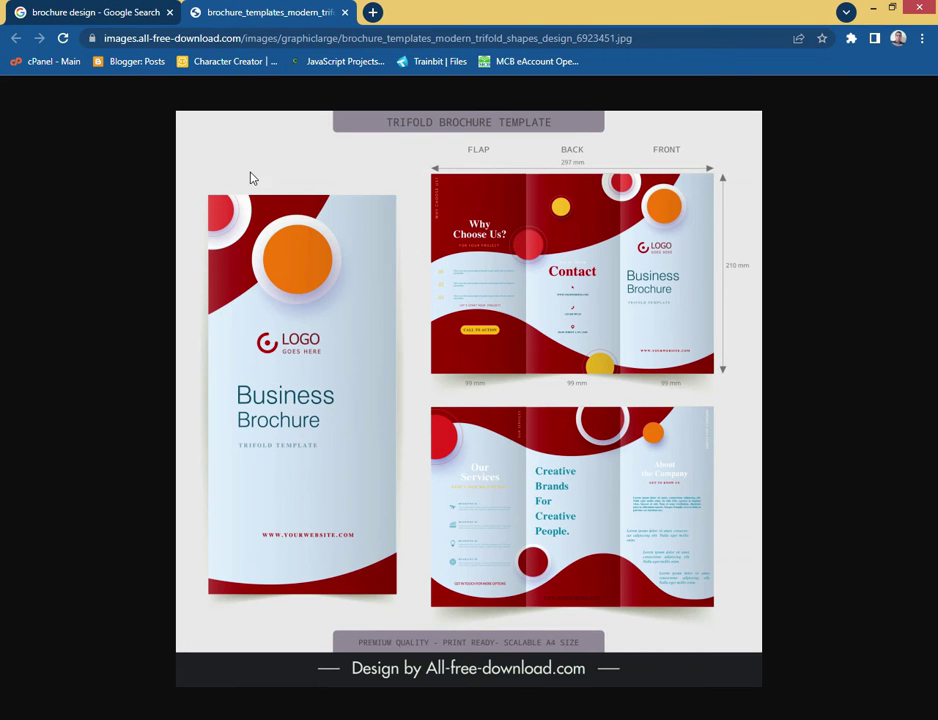
key(alt+Tab)
Intersect the smaller corner circle with the quarter-circle shape to form an inner quarter circle.
scroll(440, 243, up, 3)
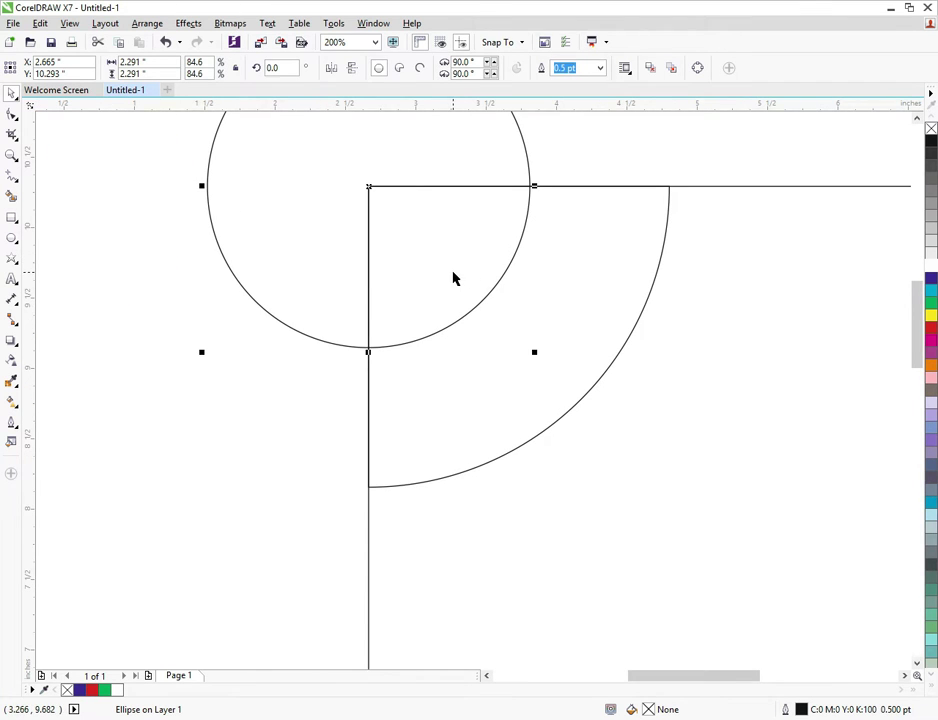
key(alt+Tab)
key(alt+Tab)
shift+click(622, 236)
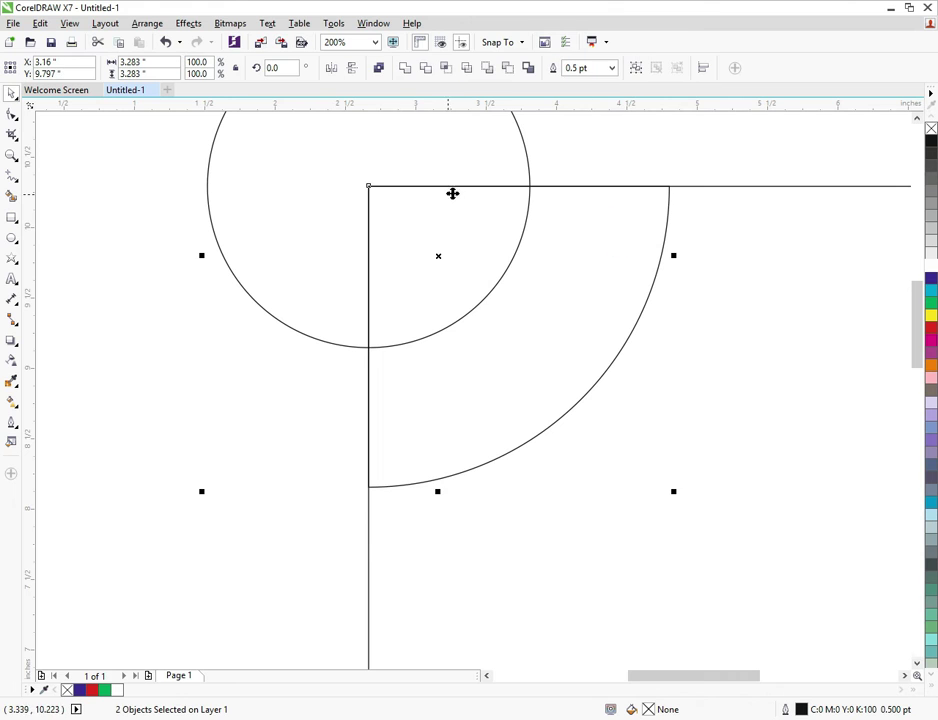
click(446, 68)
click(165, 253)
Keep the 2.291-inch circle and move it off the corner to just above the tall rectangle.
click(287, 258)
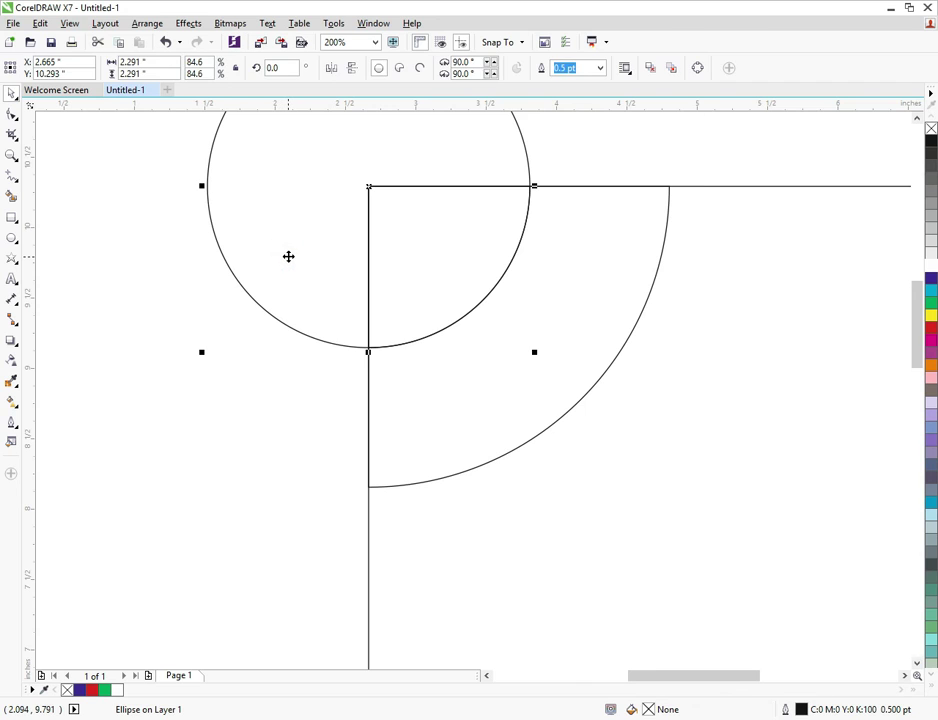
key(Delete)
key(ctrl+z)
scroll(356, 258, down, 2)
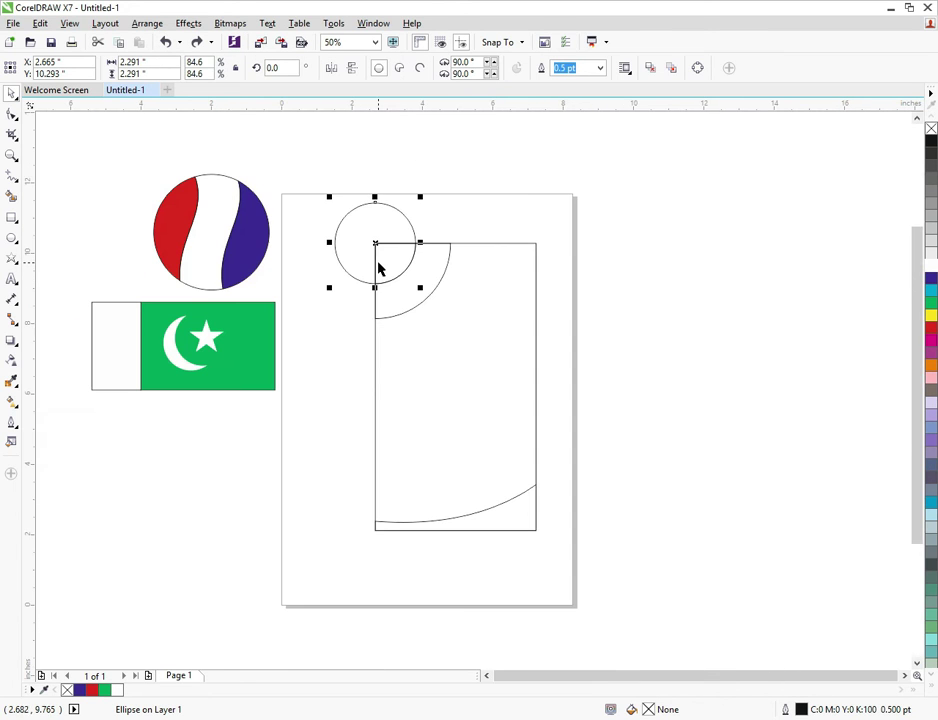
drag(373, 245, 484, 191)
Fill the large corner quarter circle with red and the inner quarter circle with white.
click(400, 268)
click(400, 300)
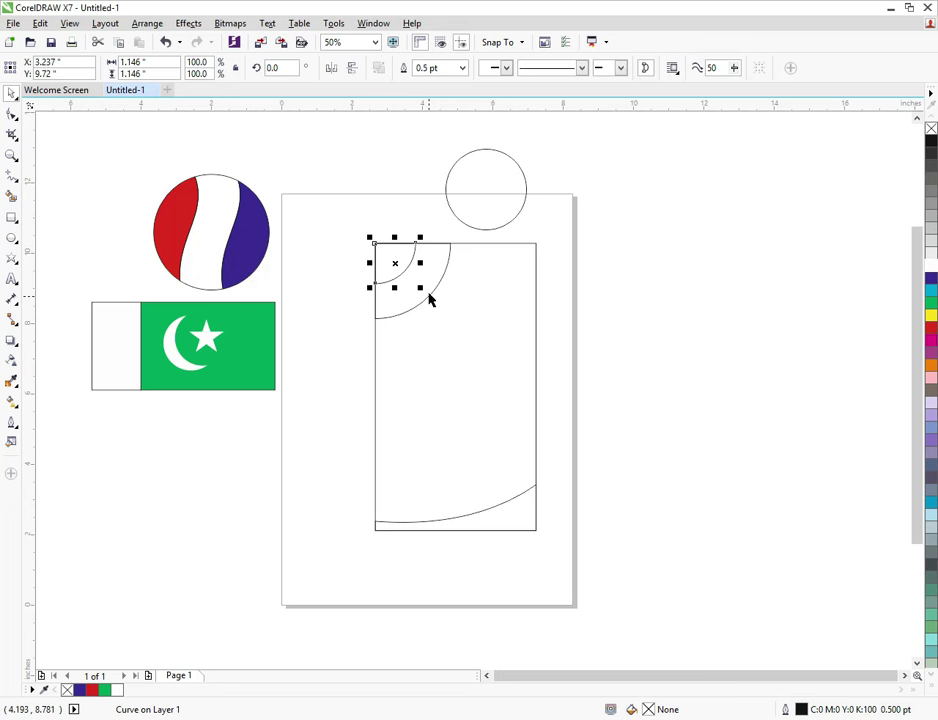
click(428, 287)
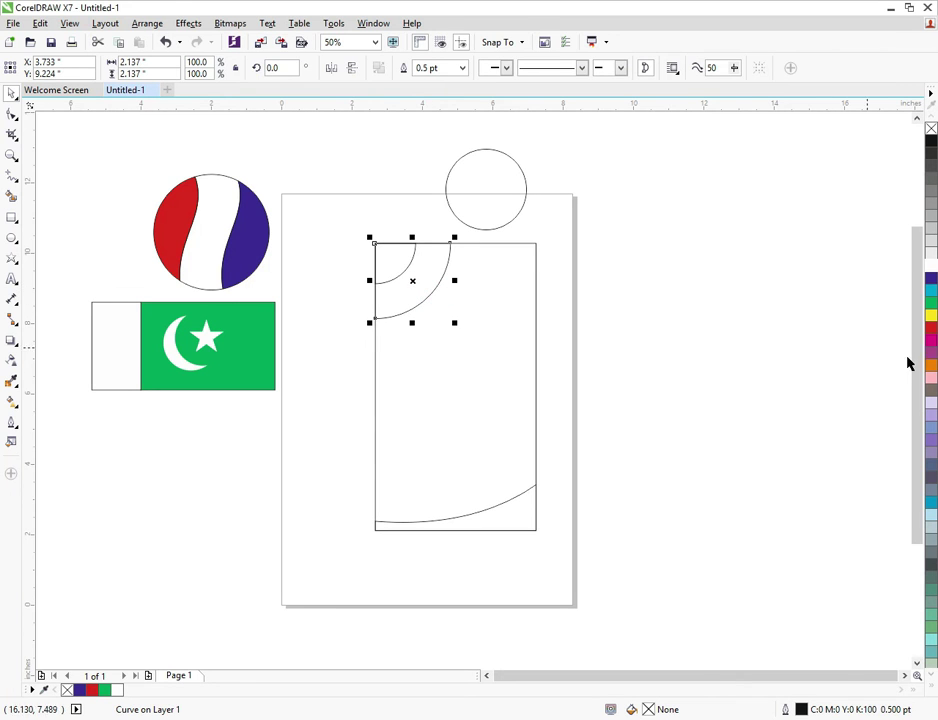
click(933, 335)
key(Escape)
click(383, 262)
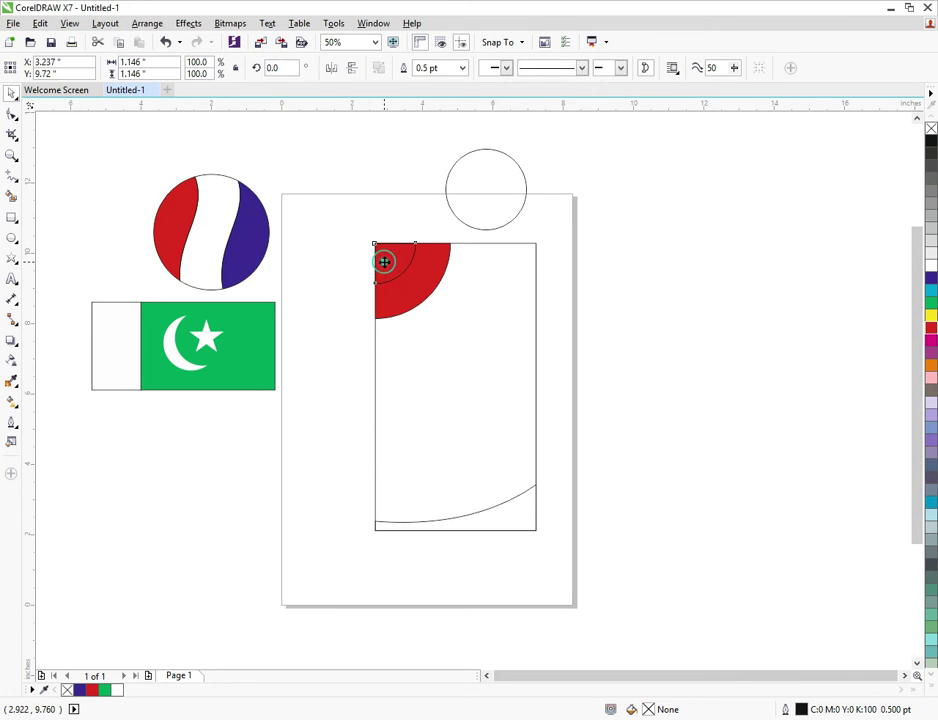
click(931, 264)
key(Escape)
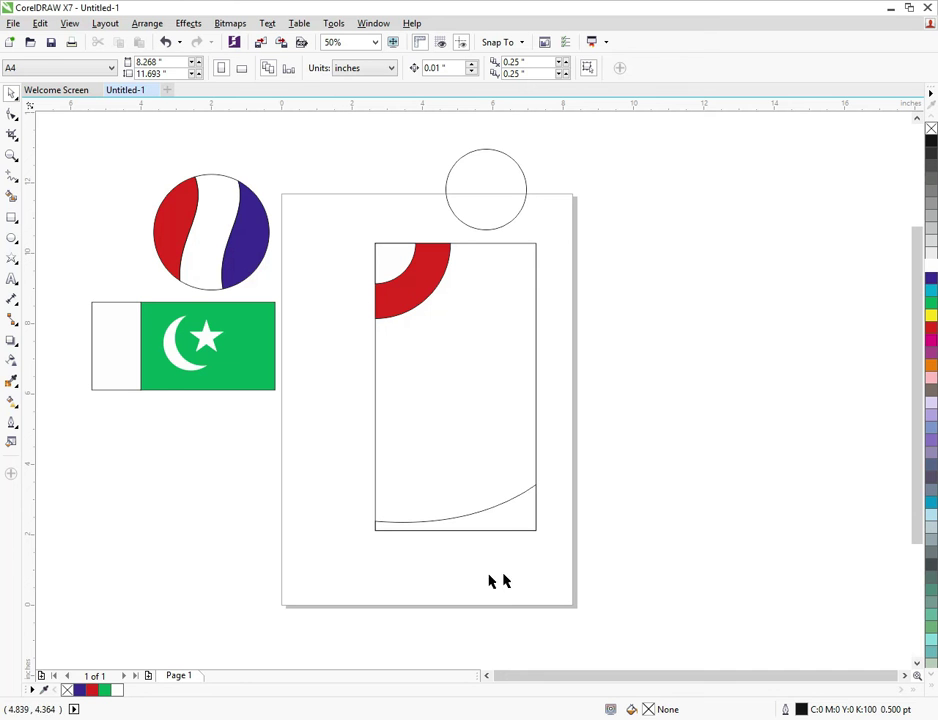
Fill the curved base strip of the panel with red.
click(506, 518)
click(931, 327)
click(798, 333)
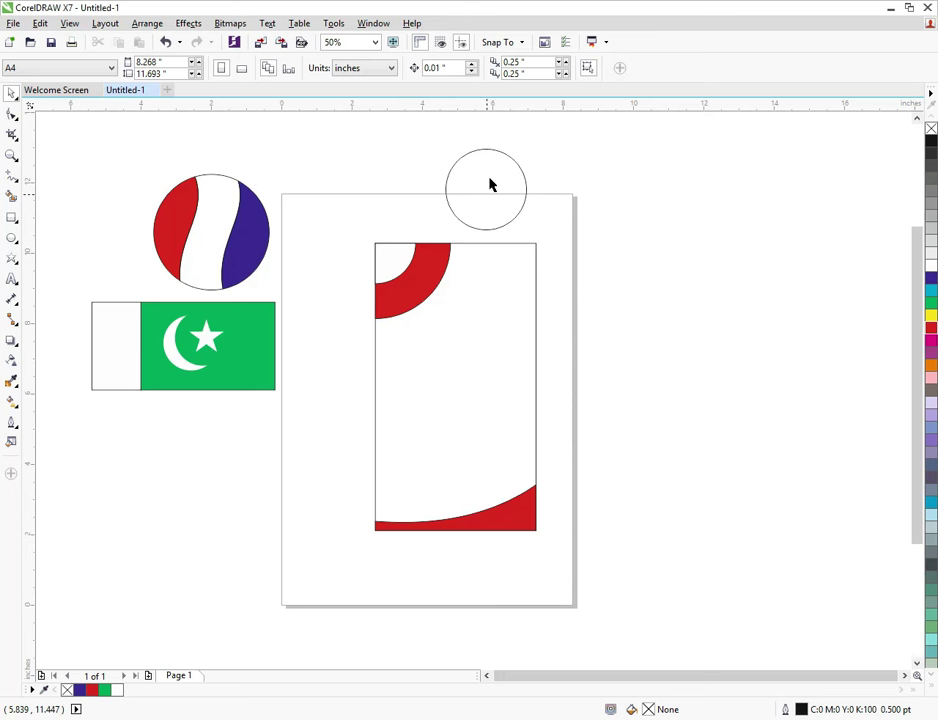
Move the spare circle to the blank area right of the page and fill it with white.
click(490, 188)
drag(490, 188, 698, 321)
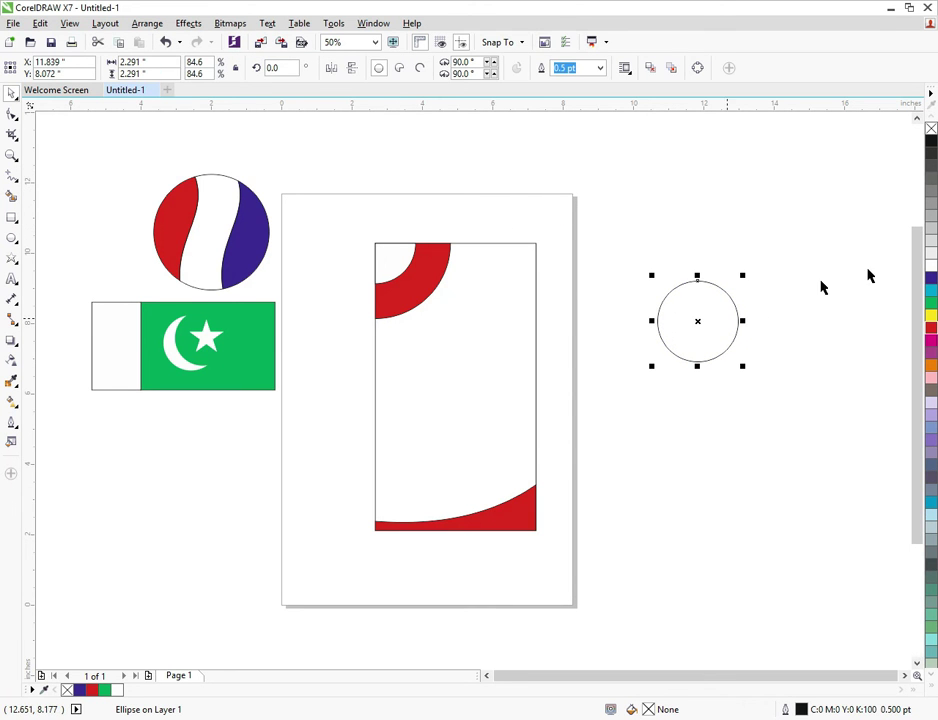
click(931, 265)
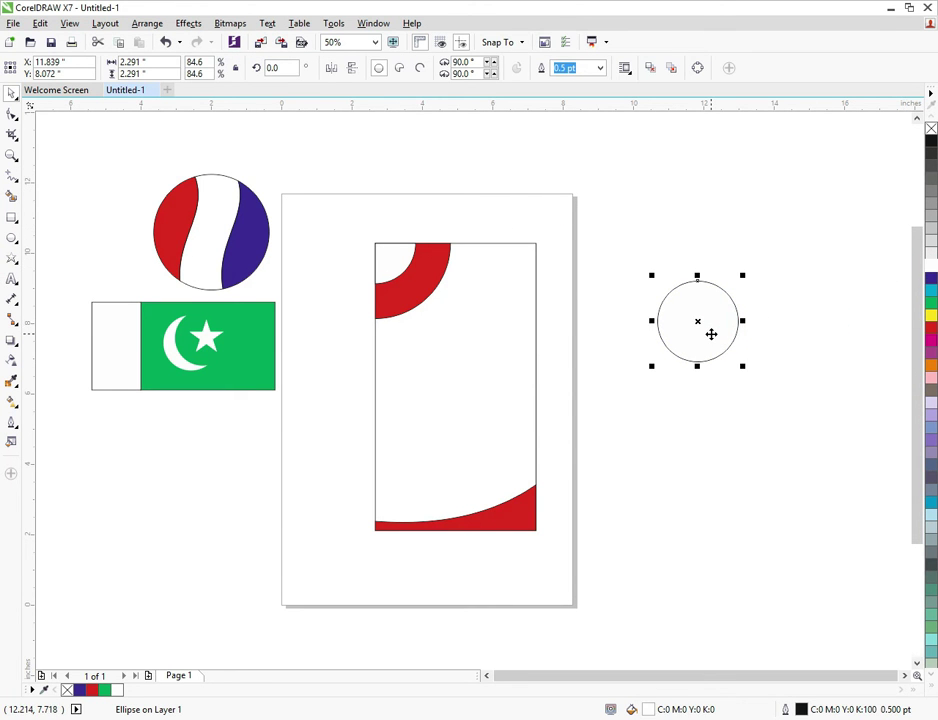
Make a concentric 1.5-inch copy inside the white circle and fill it with orange.
mouse_move(742, 366)
mouse_down()
mouse_move(721, 359)
mouse_move(743, 381)
mouse_up()
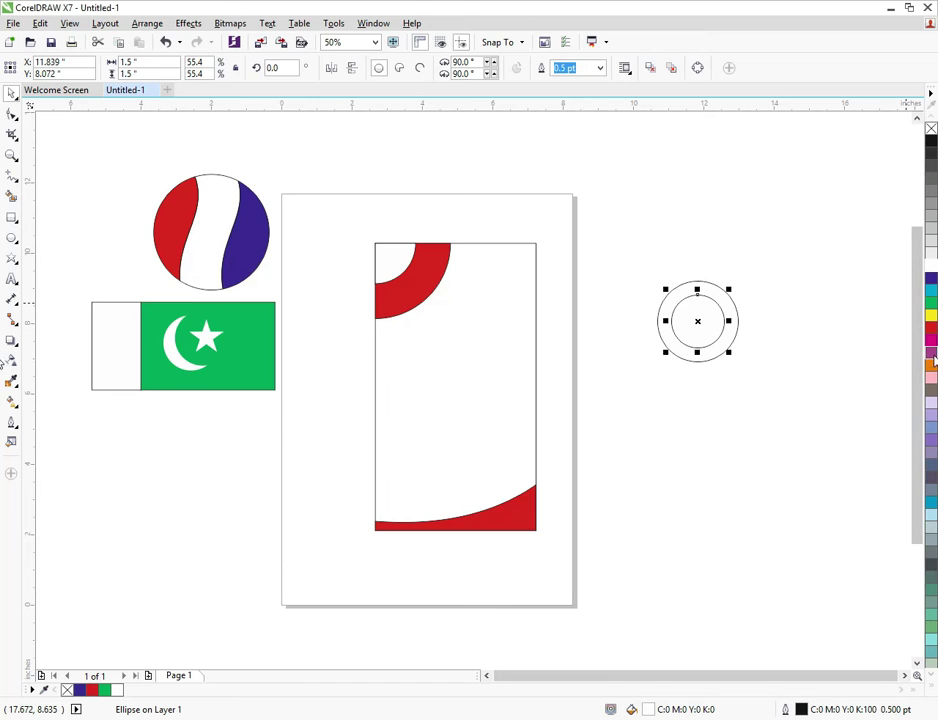
click(930, 364)
click(756, 313)
Move both concentric circles onto the panel, overlapping the red corner ring, and bring them to the front.
drag(769, 276, 632, 380)
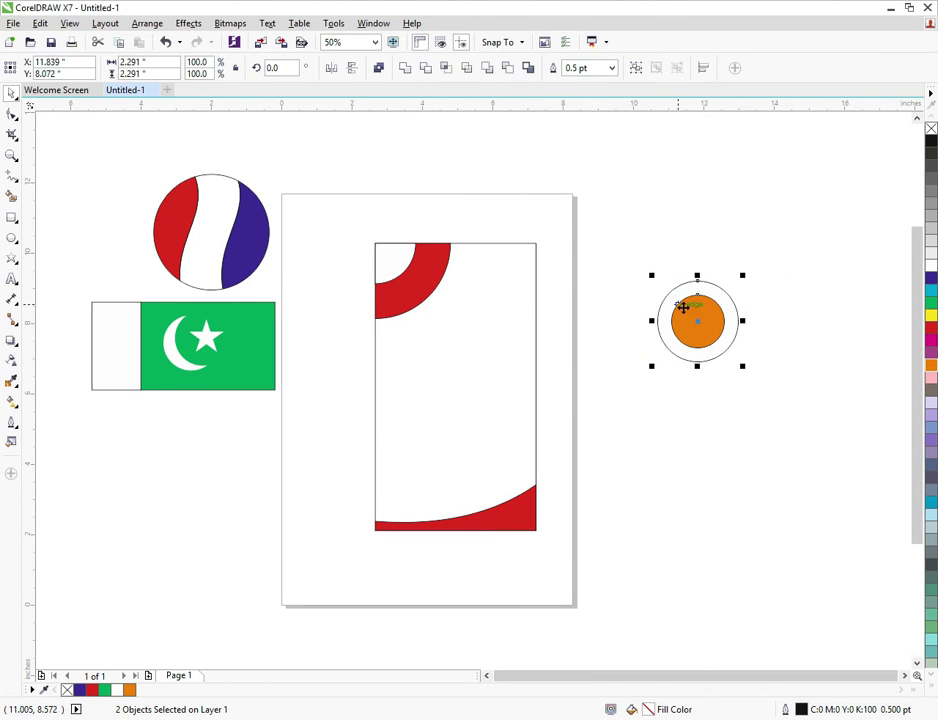
drag(697, 320, 453, 302)
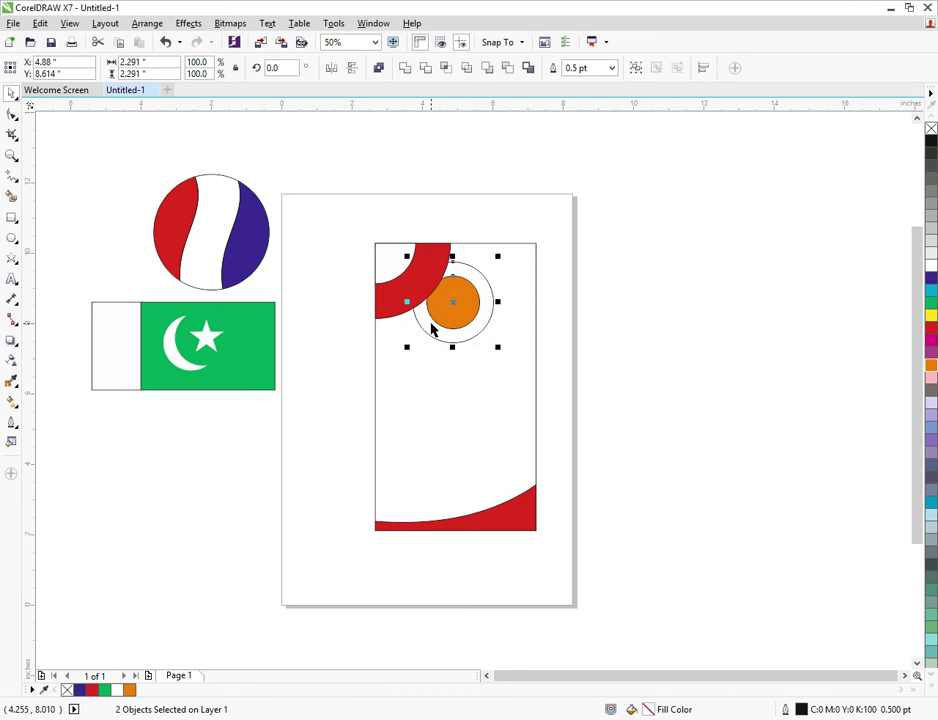
key(shift+Page_Up)
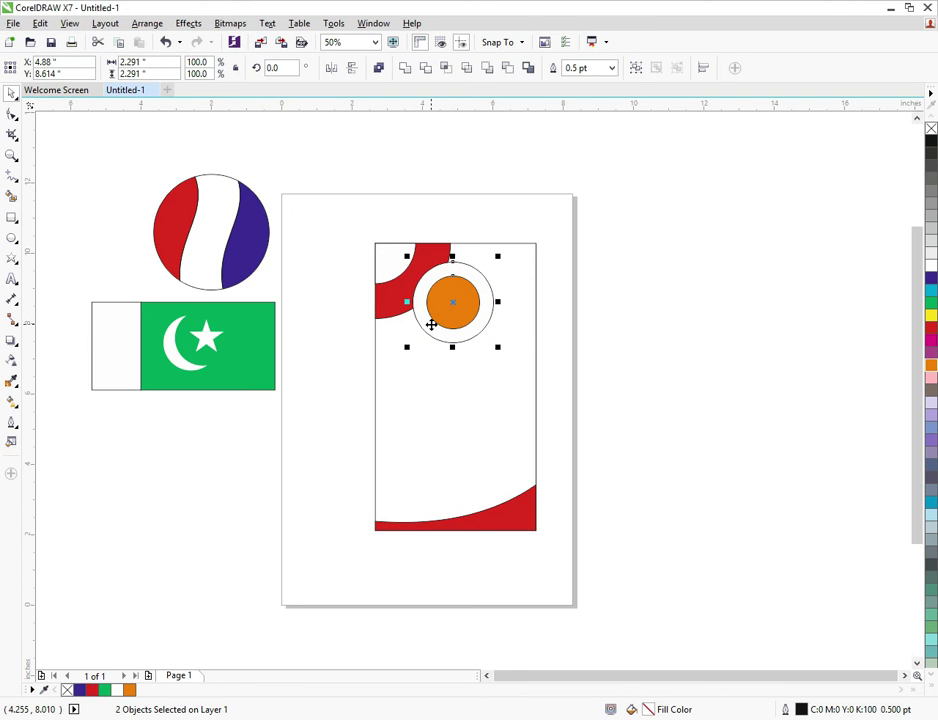
click(588, 304)
Group the white circle and the orange circle.
drag(572, 222, 400, 360)
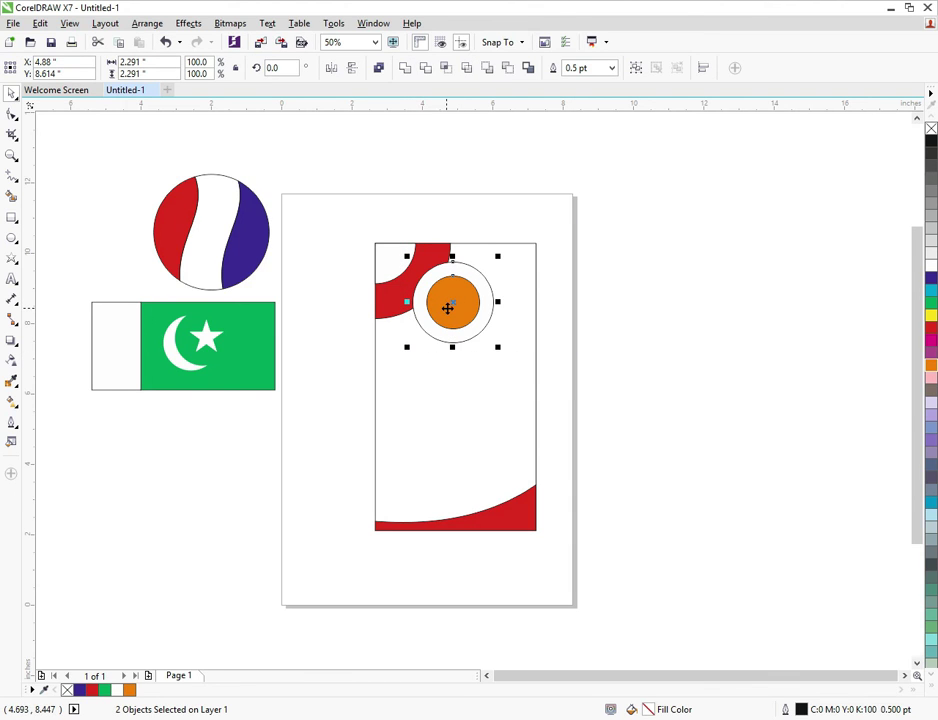
click(636, 70)
click(633, 303)
Try moving the grouped circles toward the panel's right edge and undo the move.
drag(455, 310, 543, 307)
click(622, 318)
key(ctrl+z)
Shift the grouped circles slightly up and left to about X 4.74, Y 8.79 inches, guided by the reference brochure.
click(471, 291)
key(alt+Tab)
key(alt+Tab)
scroll(428, 300, up, 2)
key(alt+Tab)
key(alt+Tab)
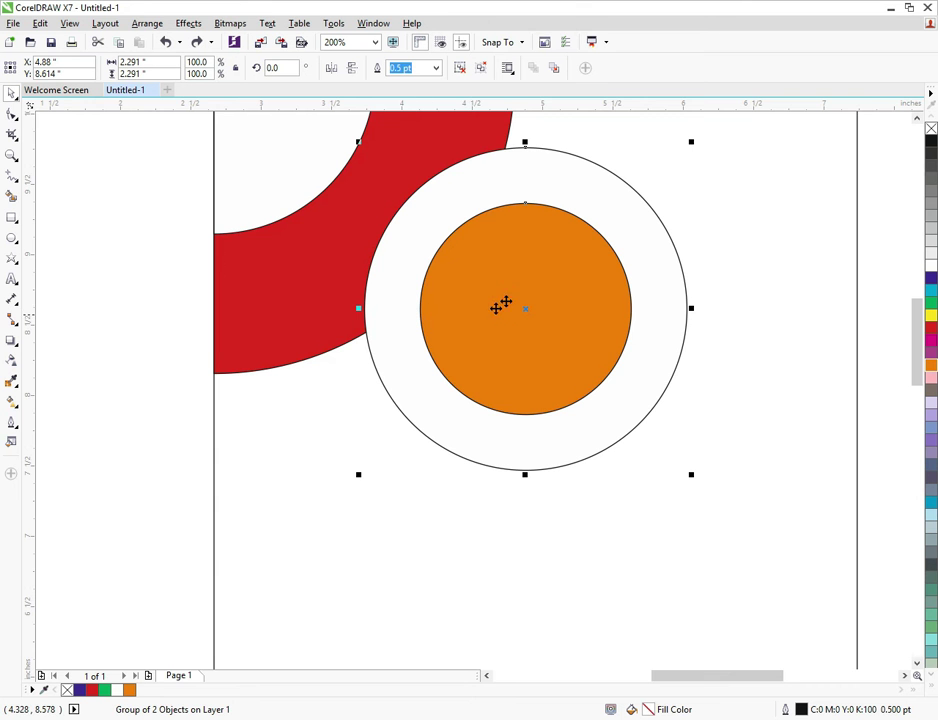
scroll(419, 307, down, 2)
click(618, 312)
click(442, 310)
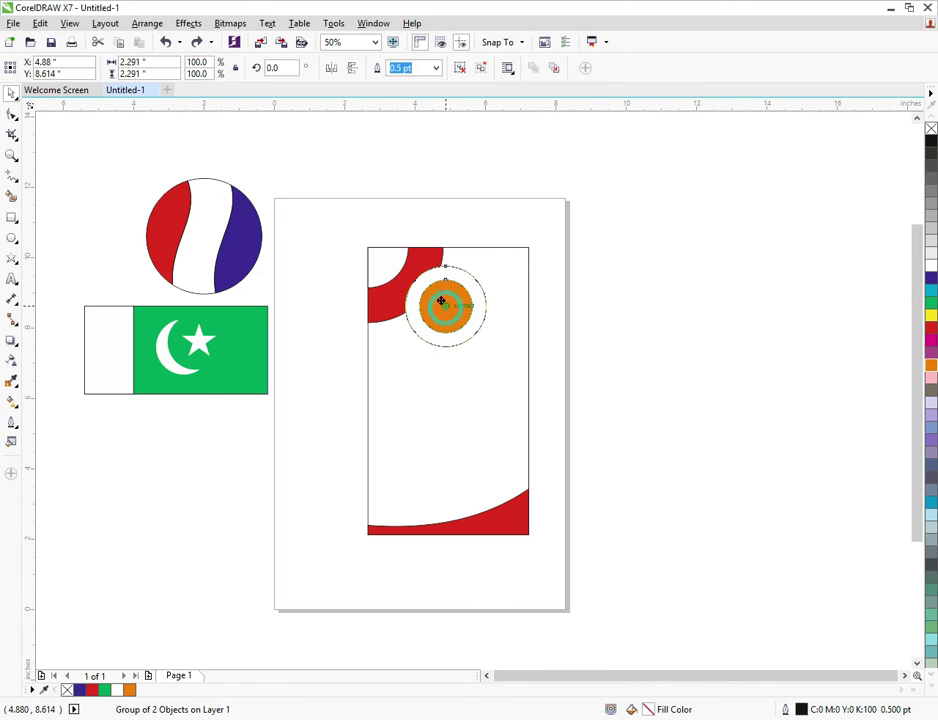
click(580, 306)
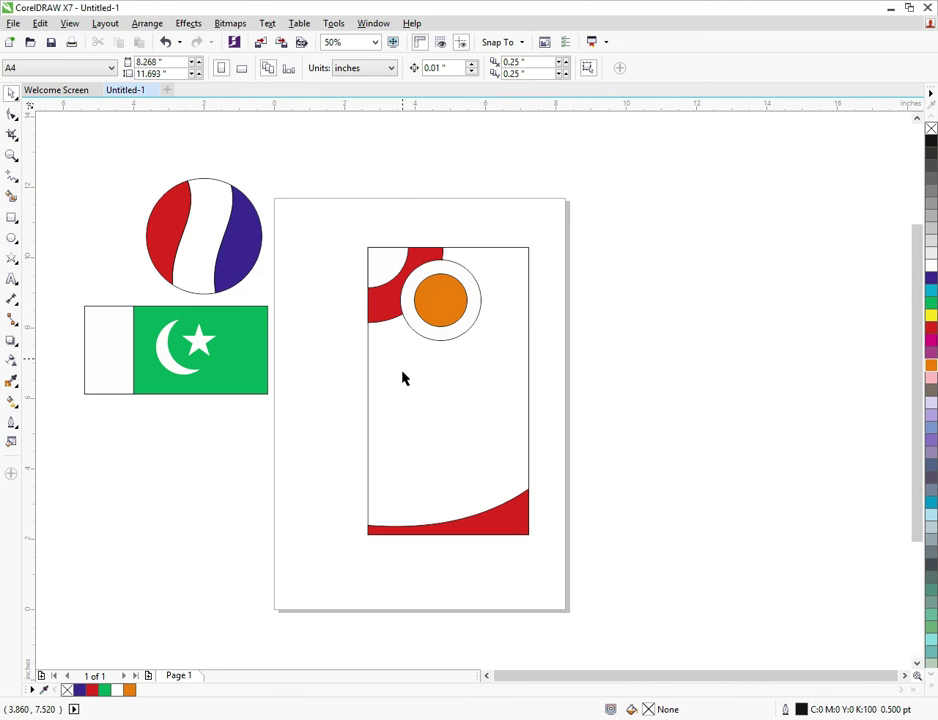
Compare the placement and styling of the grouped orange and white circles with the reference brochure's front panel.
key(alt+Tab)
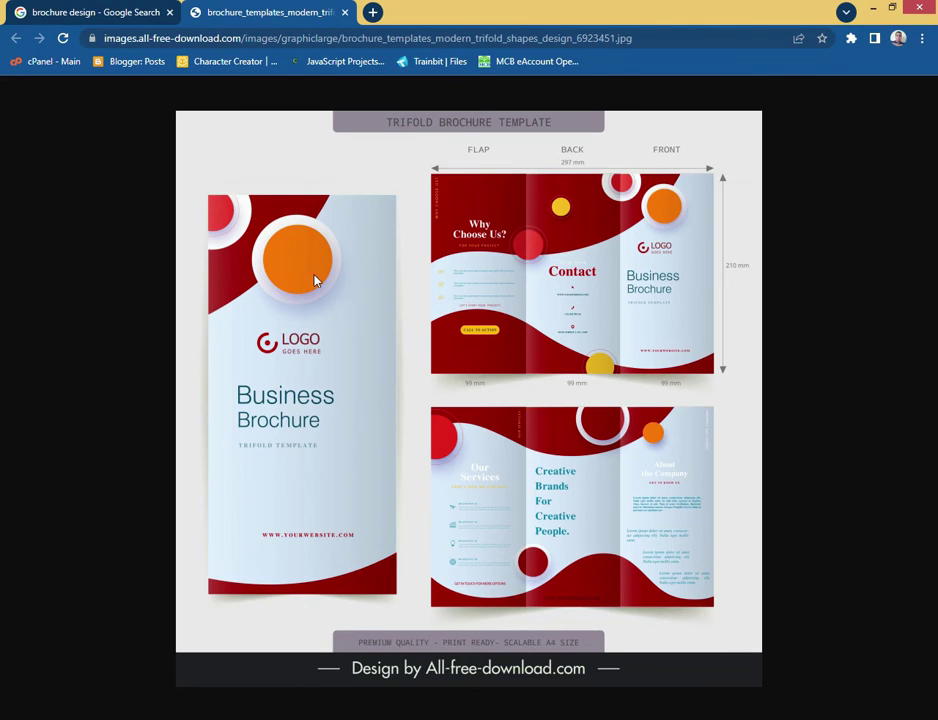
key(alt+Tab)
click(437, 300)
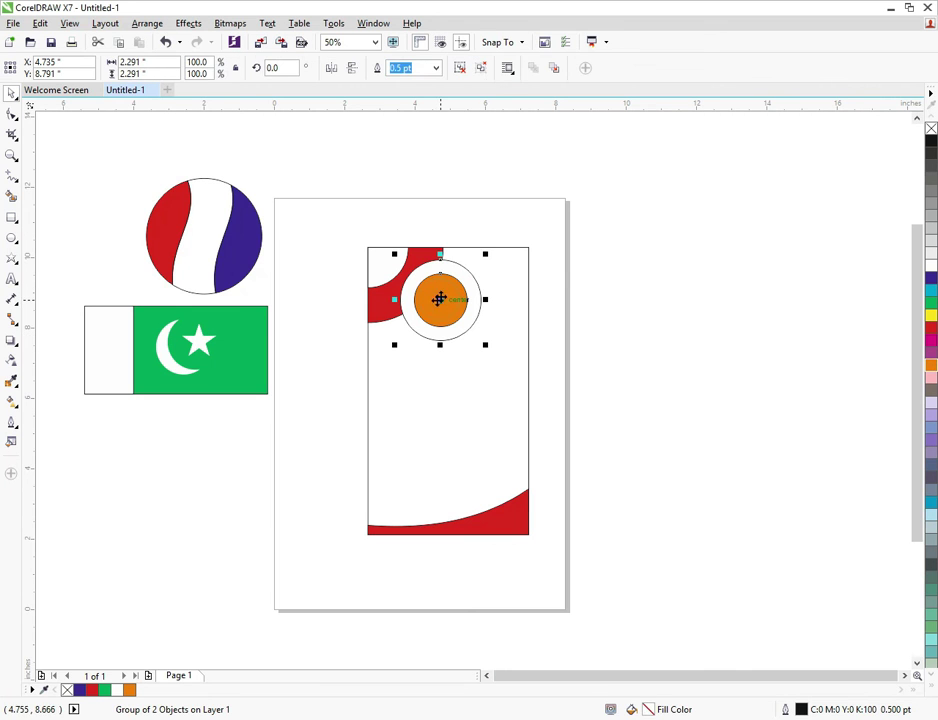
key(alt+Tab)
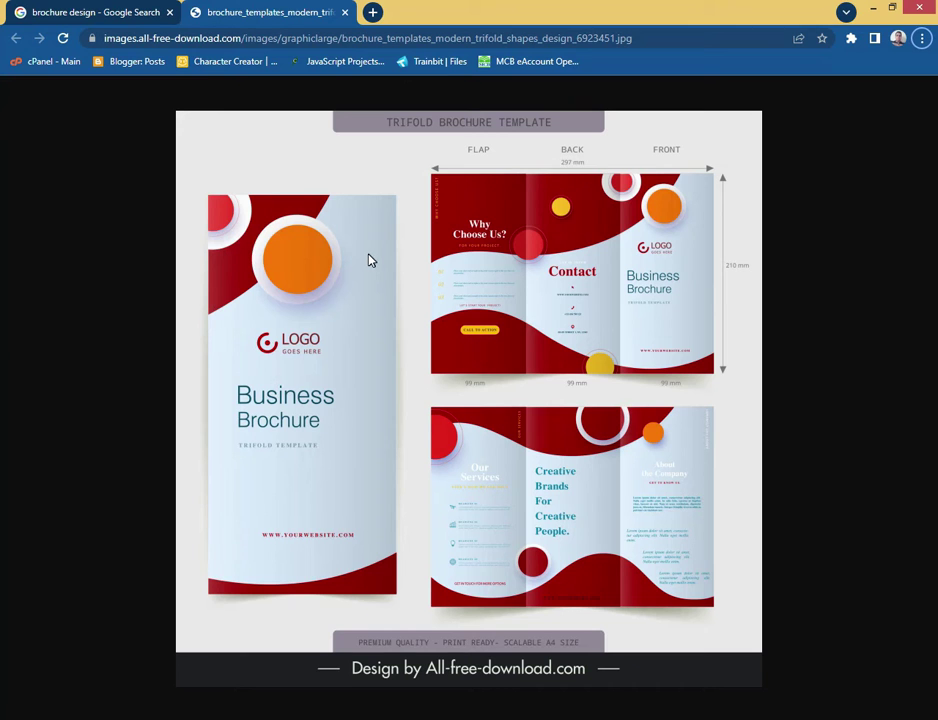
key(alt+Tab)
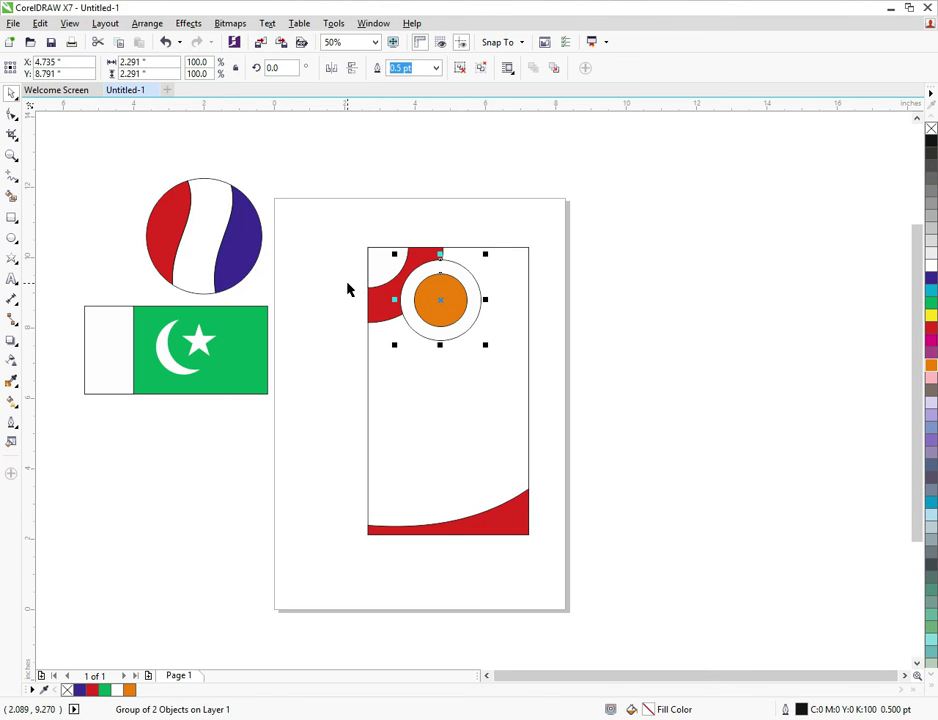
key(alt+Tab)
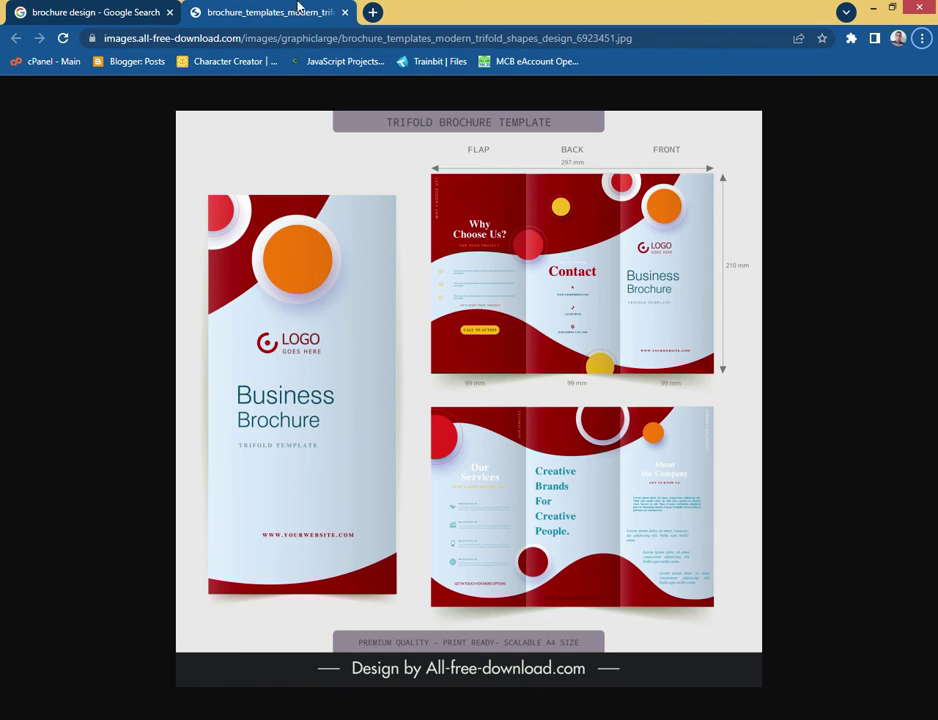
key(alt+Tab)
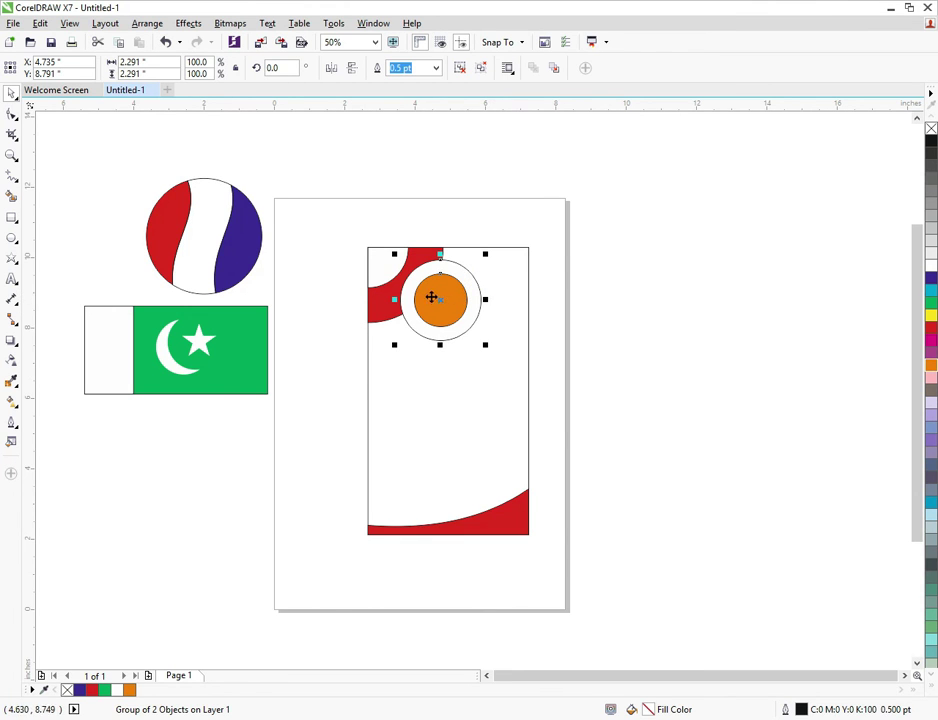
key(alt+Tab)
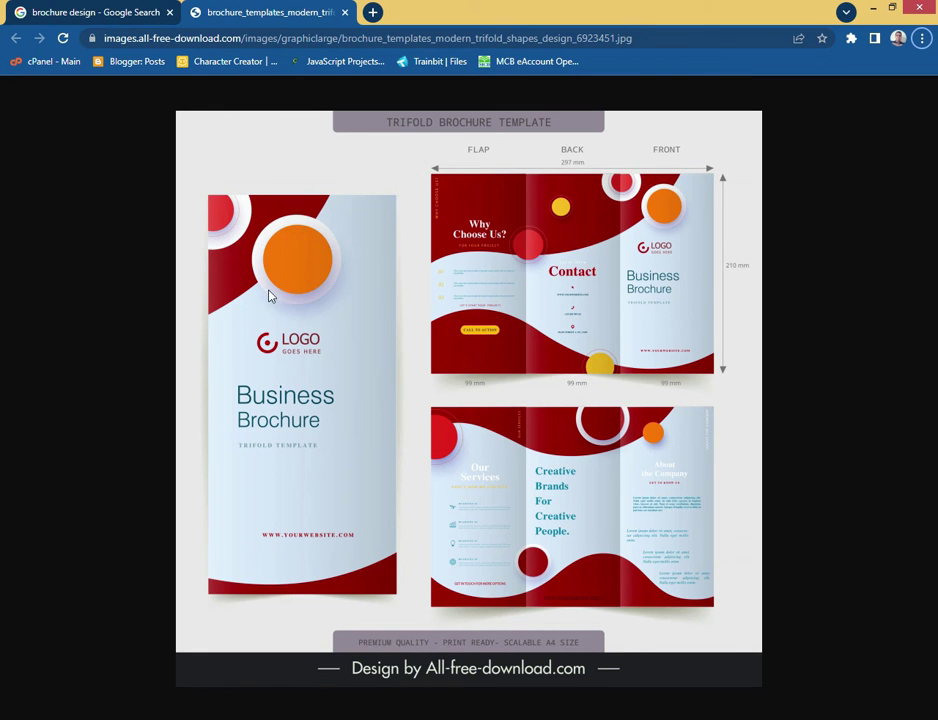
Deselect the grouped circles and compare the whole front panel with the reference brochure in the browser.
key(alt+Tab)
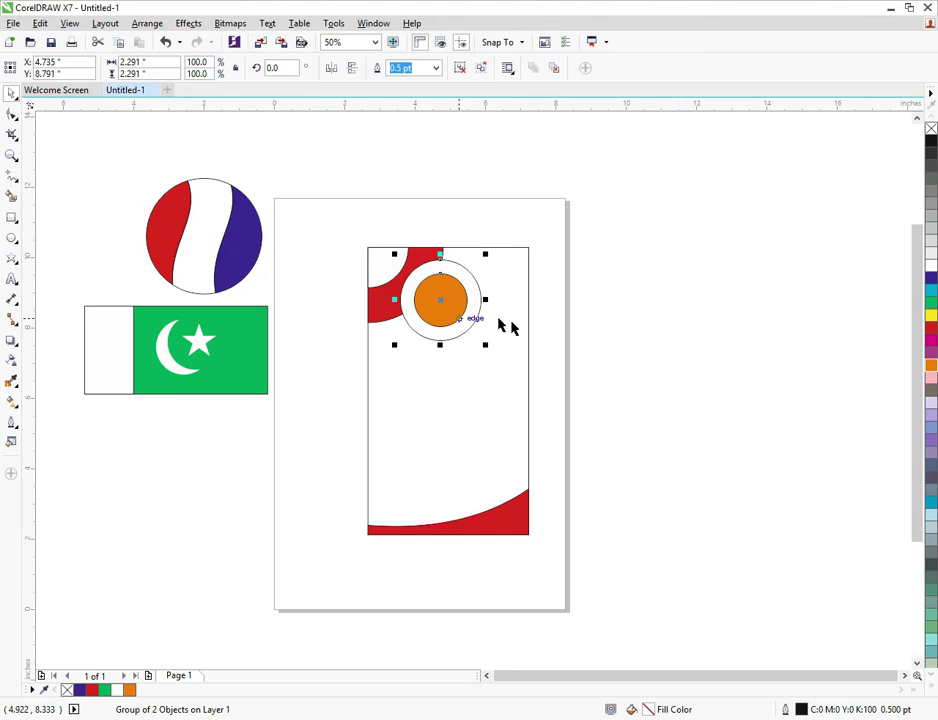
click(655, 335)
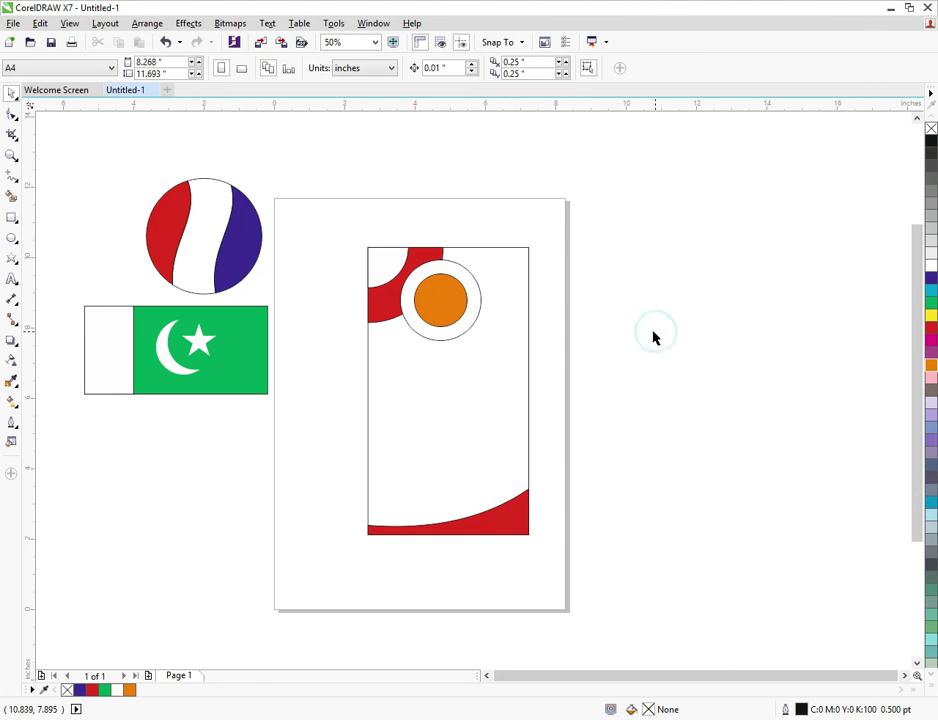
key(alt+Tab)
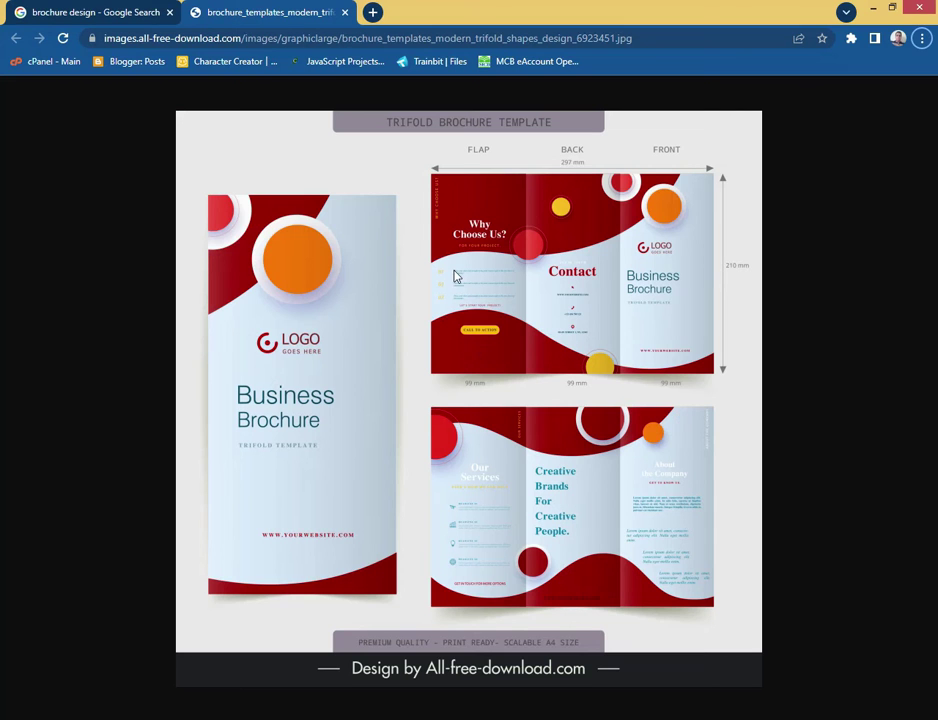
key(alt+Tab)
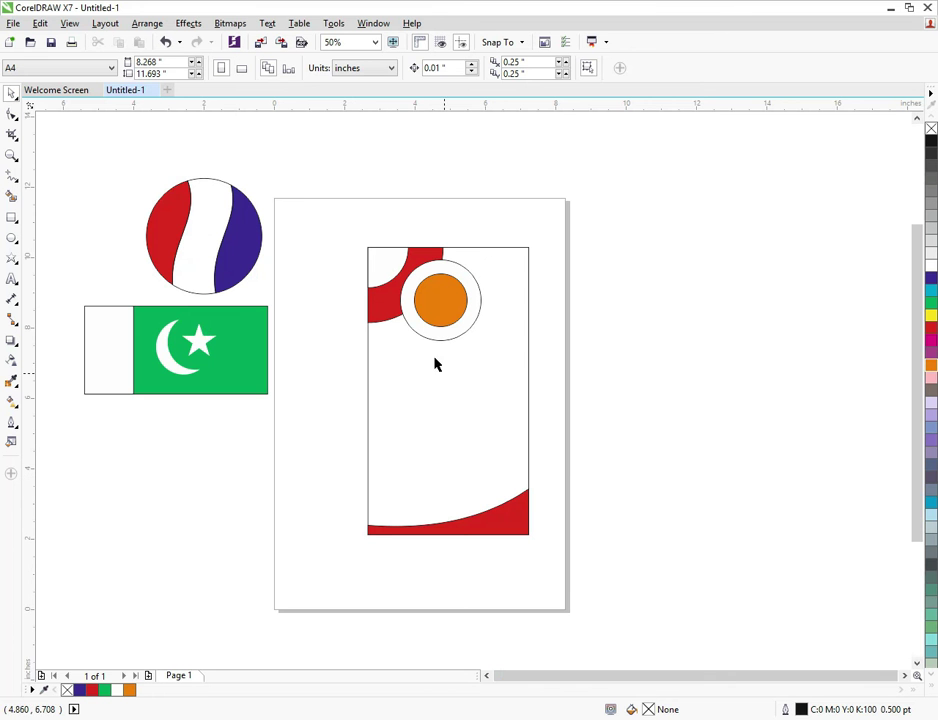
Select all the brochure panel's objects and move them together off the page into the empty area to its right.
drag(597, 188, 297, 627)
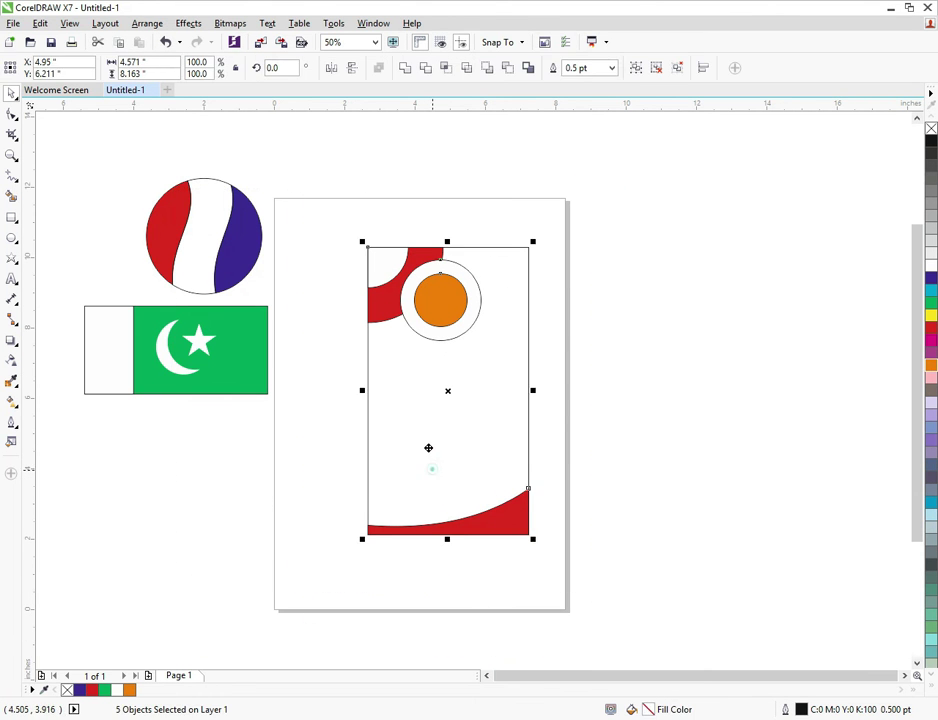
drag(468, 516, 748, 421)
click(731, 503)
click(152, 454)
scroll(389, 454, down, 4)
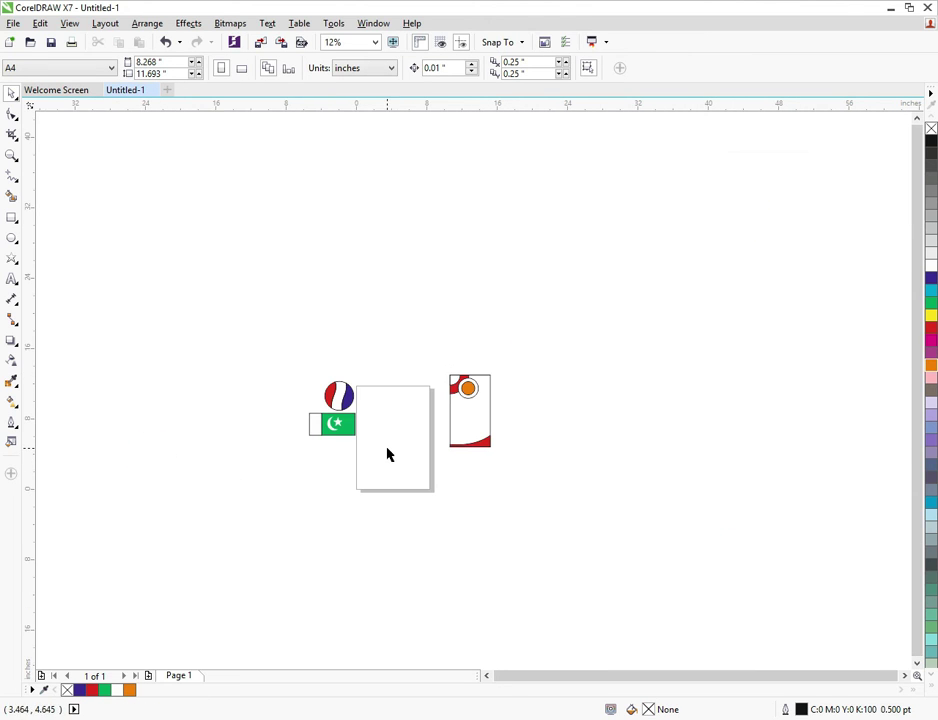
drag(232, 494, 543, 336)
click(543, 336)
scroll(358, 417, up, 4)
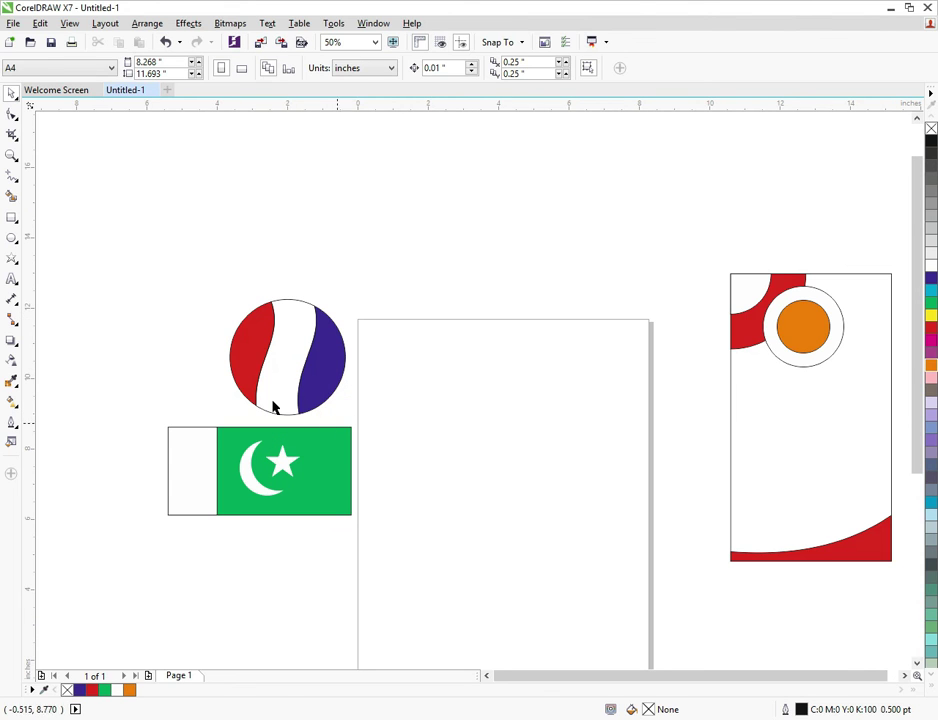